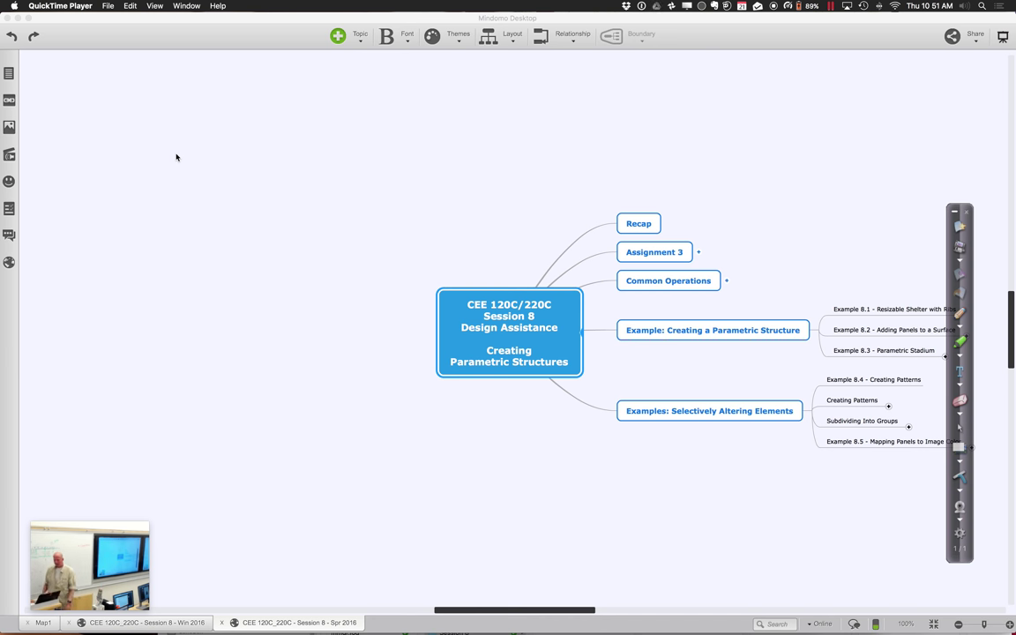
Step: Switch to the Assignment 3 - Wall of Fame document in Word and review its requirements from Step 1 through Step 5
{"action": "mouse_move", "coordinate": [801, 628]}
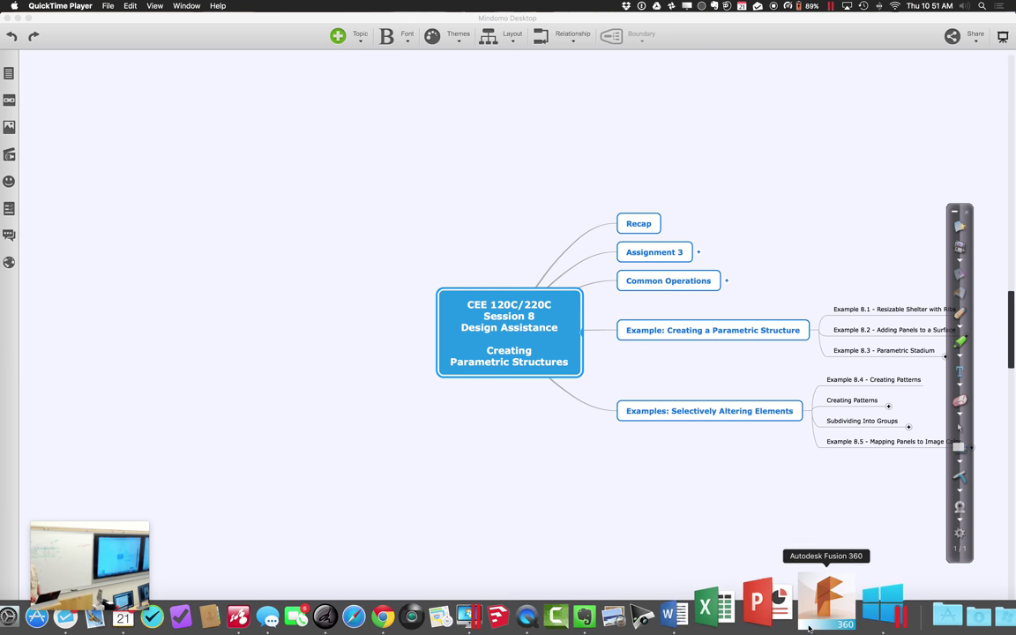
{"action": "left_click", "coordinate": [736, 612]}
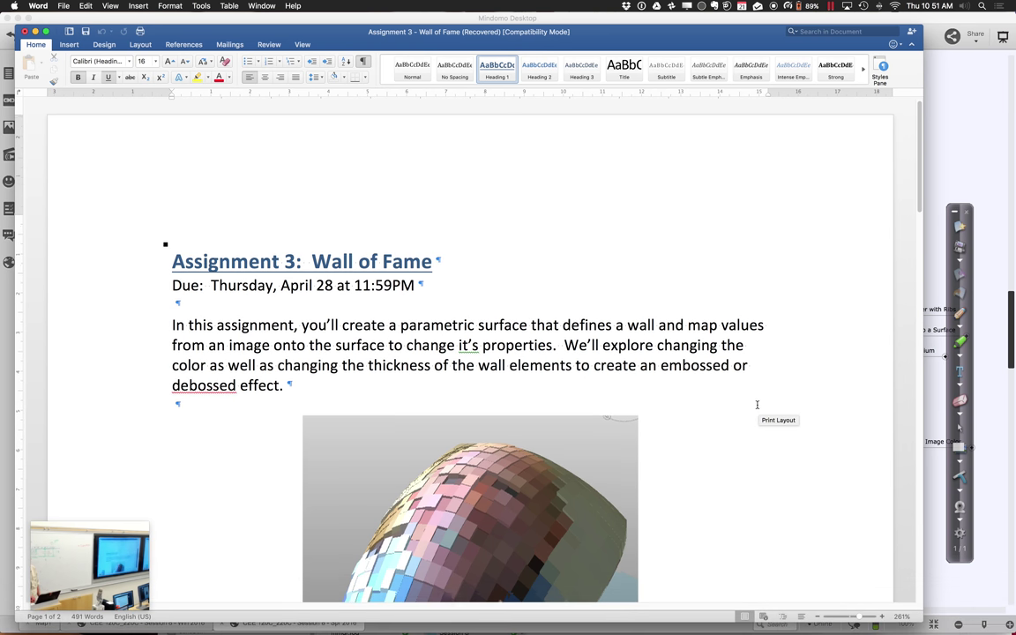
{"action": "scroll", "coordinate": [757, 405], "scroll_direction": "down", "scroll_amount": 5}
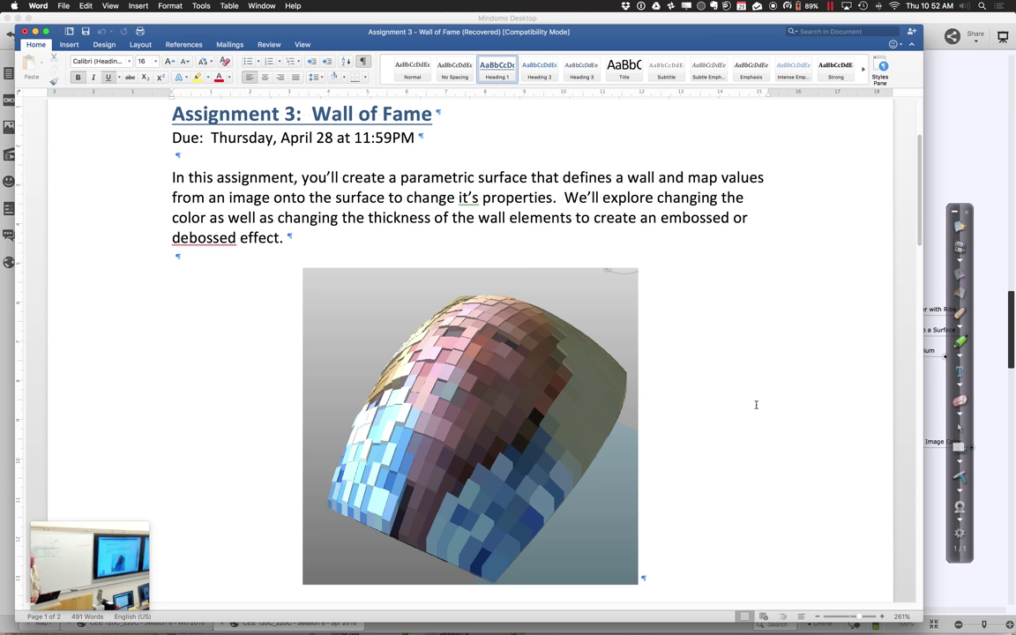
{"action": "scroll", "coordinate": [279, 432], "scroll_direction": "down", "scroll_amount": 3}
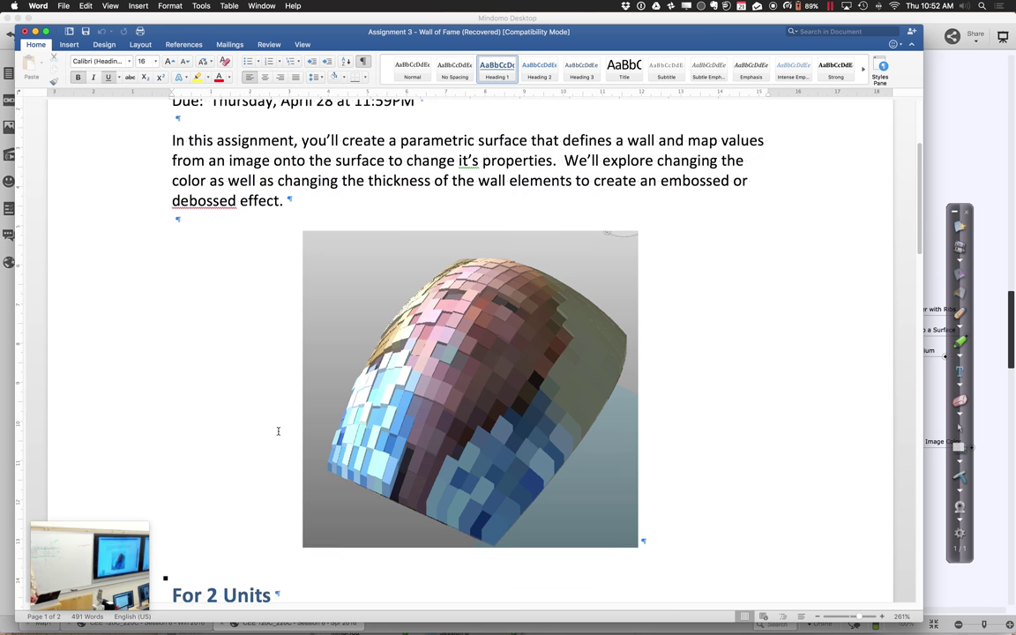
{"action": "scroll", "coordinate": [279, 432], "scroll_direction": "down", "scroll_amount": 10}
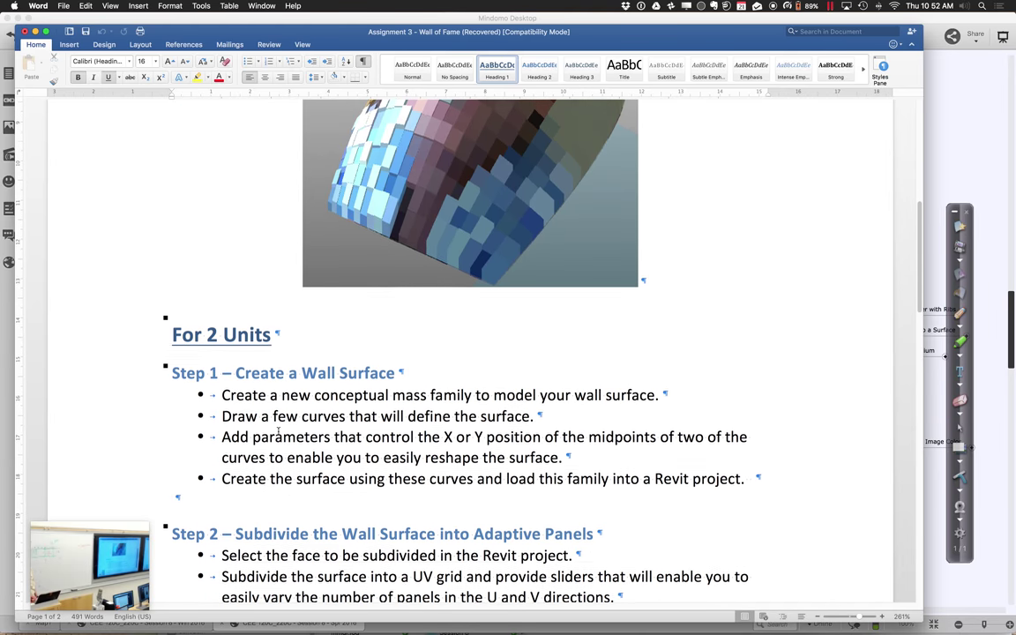
{"action": "scroll", "coordinate": [276, 432], "scroll_direction": "down", "scroll_amount": 2}
{"action": "scroll", "coordinate": [279, 430], "scroll_direction": "down", "scroll_amount": 2}
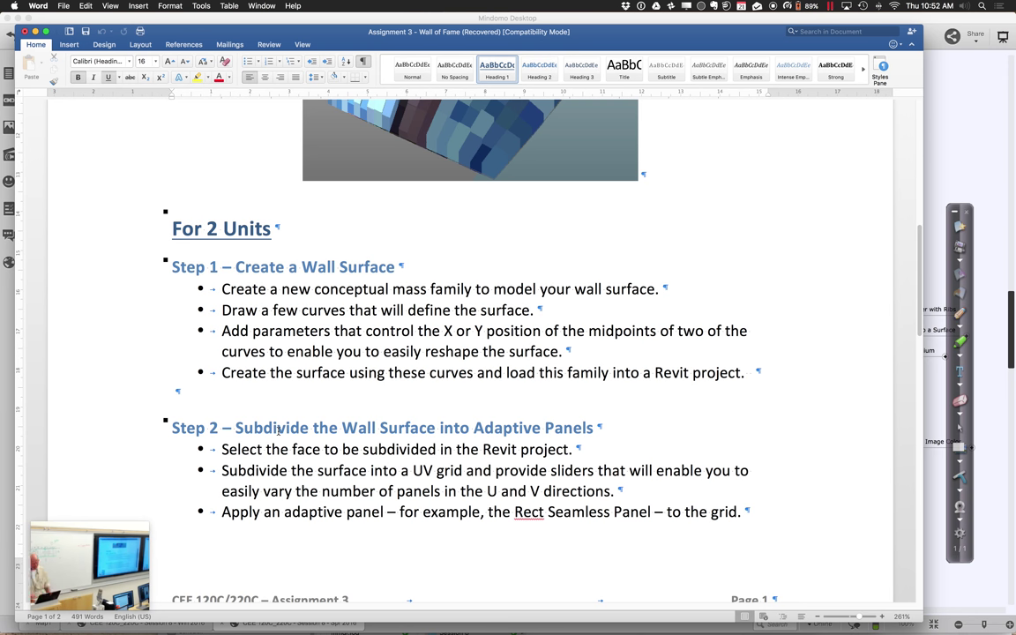
{"action": "scroll", "coordinate": [271, 426], "scroll_direction": "down", "scroll_amount": 10}
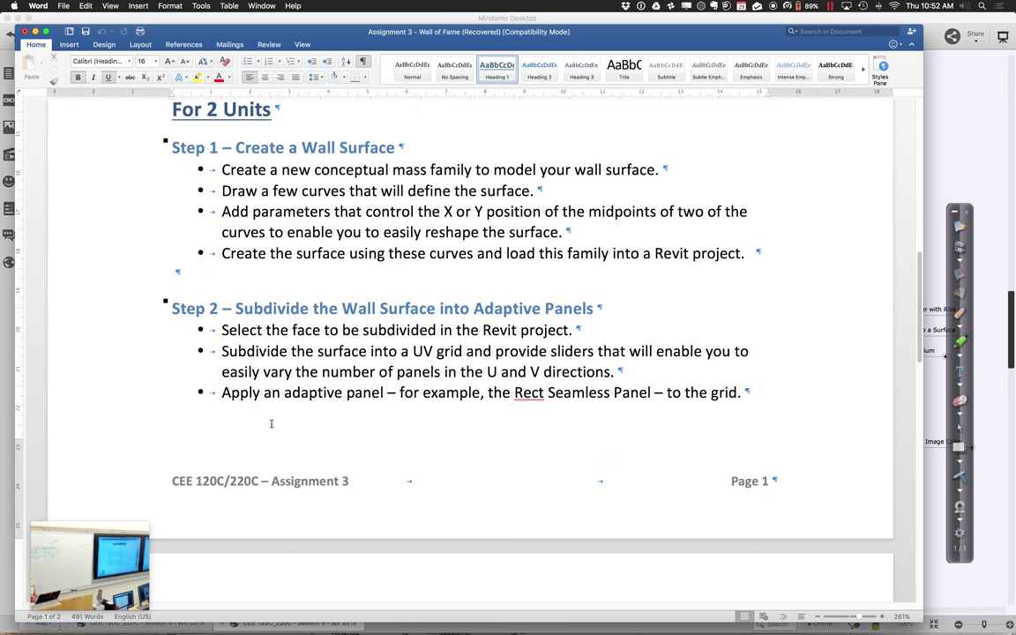
{"action": "scroll", "coordinate": [274, 427], "scroll_direction": "down", "scroll_amount": 6}
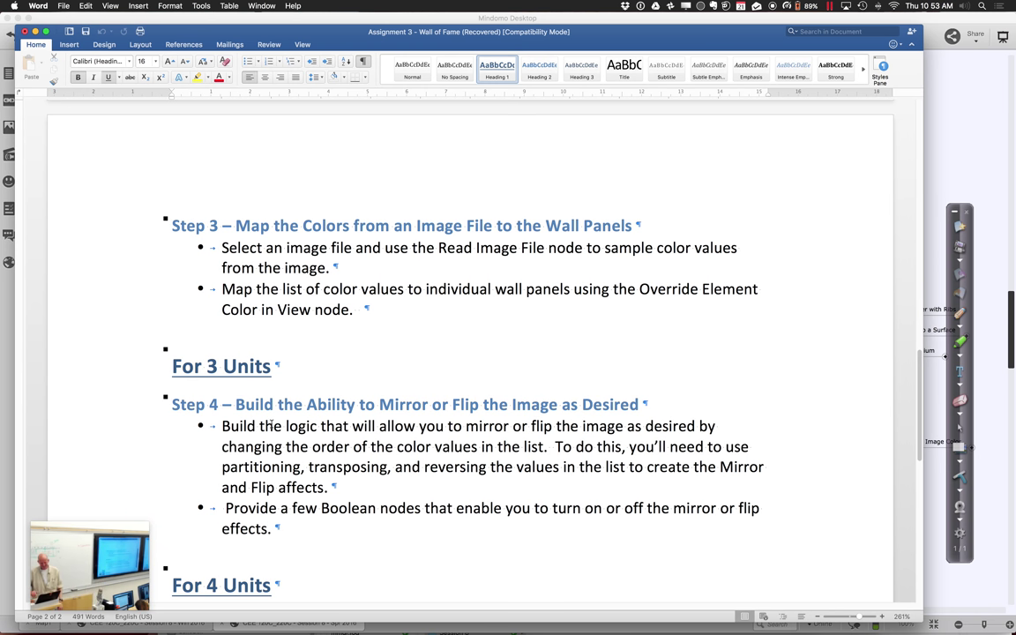
{"action": "scroll", "coordinate": [206, 424], "scroll_direction": "down", "scroll_amount": 1}
{"action": "scroll", "coordinate": [207, 424], "scroll_direction": "down", "scroll_amount": 10}
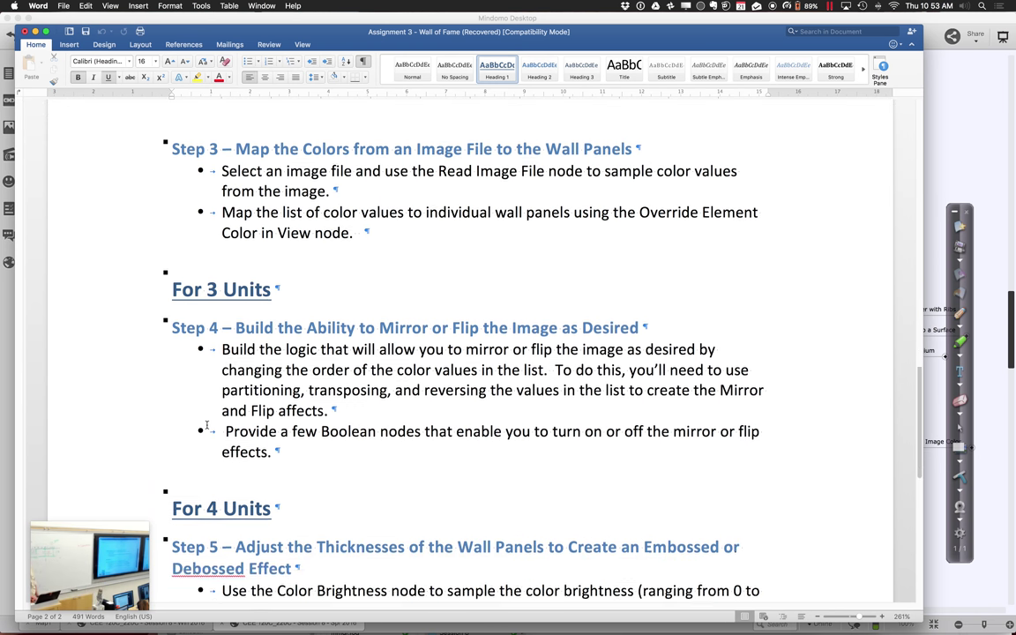
{"action": "scroll", "coordinate": [206, 424], "scroll_direction": "down", "scroll_amount": 3}
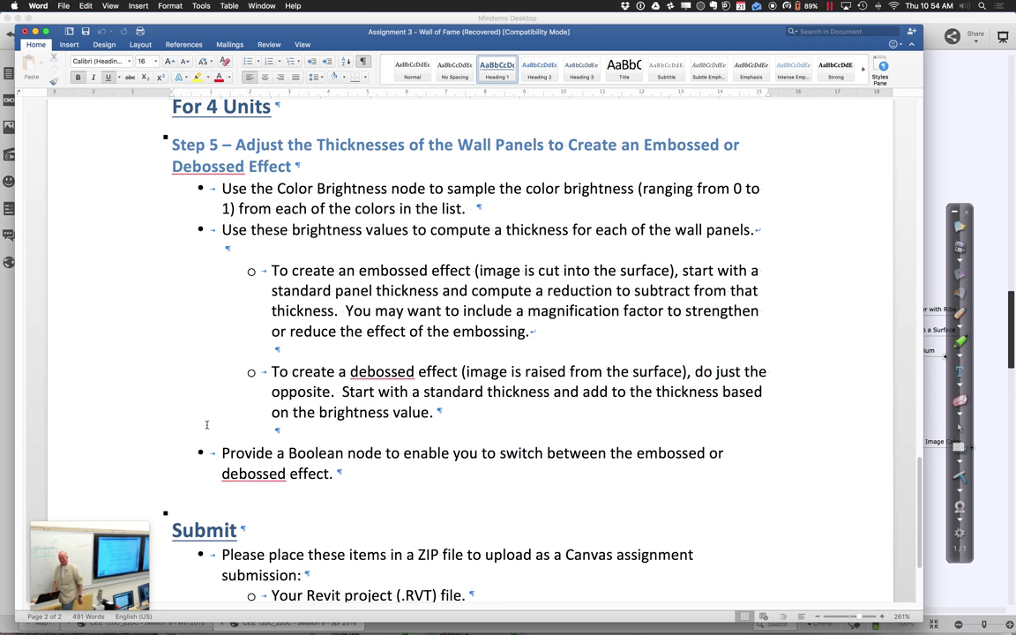
Step: Return to the beginning of the assignment and examine the example picture of the panelled wall
{"action": "scroll", "coordinate": [209, 421], "scroll_direction": "up", "scroll_amount": 10}
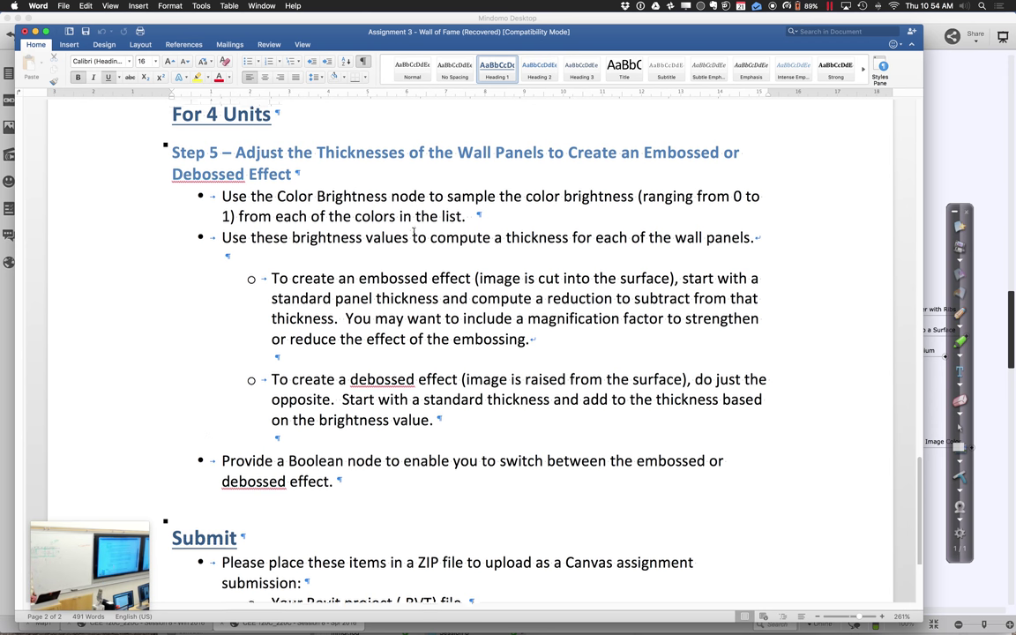
{"action": "scroll", "coordinate": [413, 231], "scroll_direction": "up", "scroll_amount": 6}
{"action": "scroll", "coordinate": [414, 231], "scroll_direction": "down", "scroll_amount": 2}
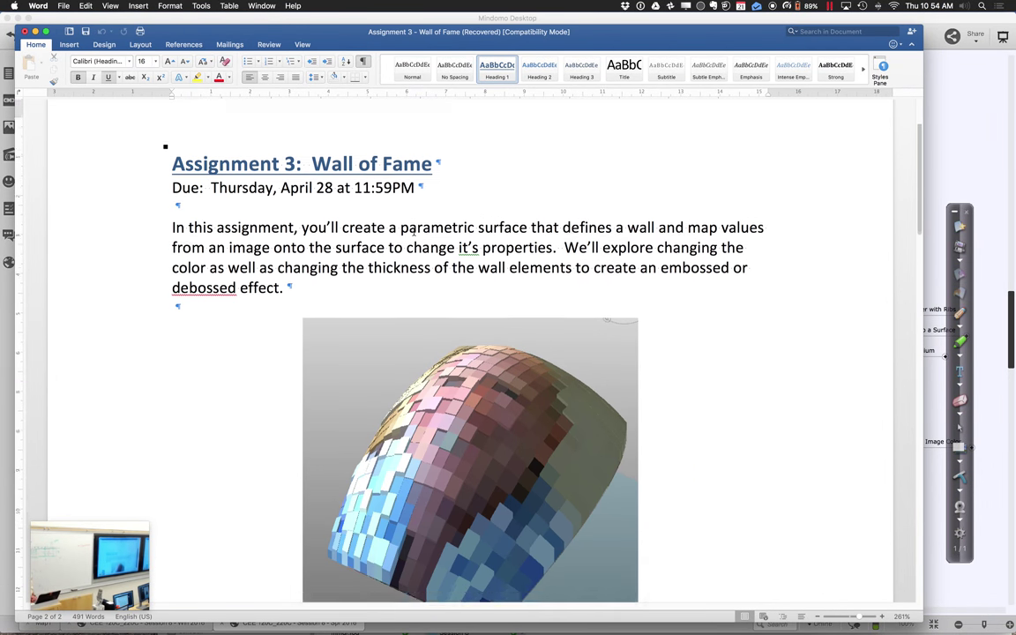
{"action": "scroll", "coordinate": [413, 231], "scroll_direction": "down", "scroll_amount": 1}
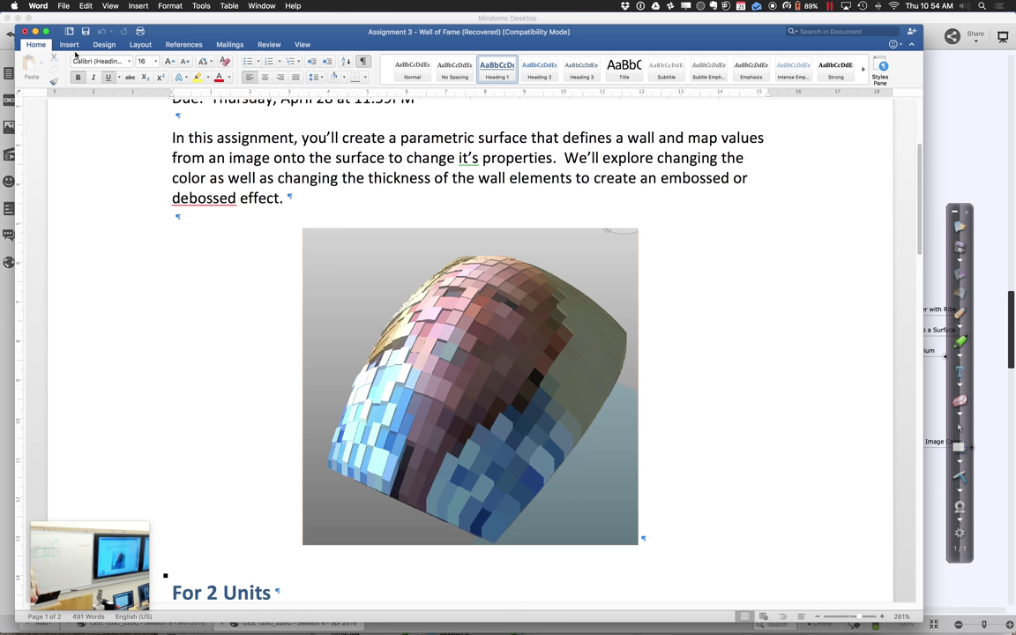
Step: Minimize the assignment document and bring all example topics of the Session 8 mind map into view
{"action": "left_click", "coordinate": [35, 31]}
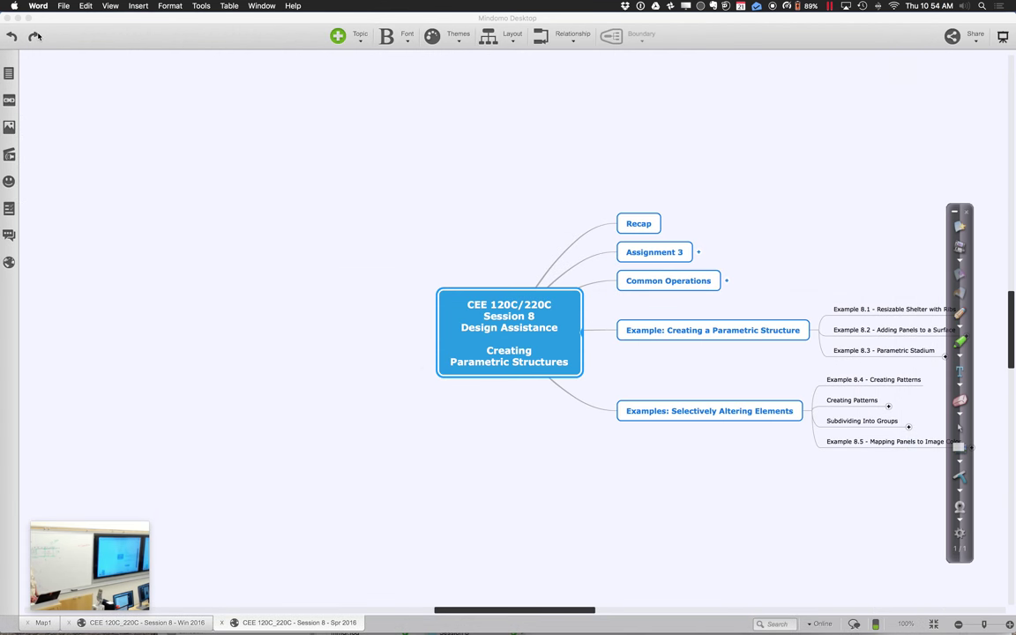
{"action": "scroll", "coordinate": [369, 325], "scroll_direction": "right", "scroll_amount": 3}
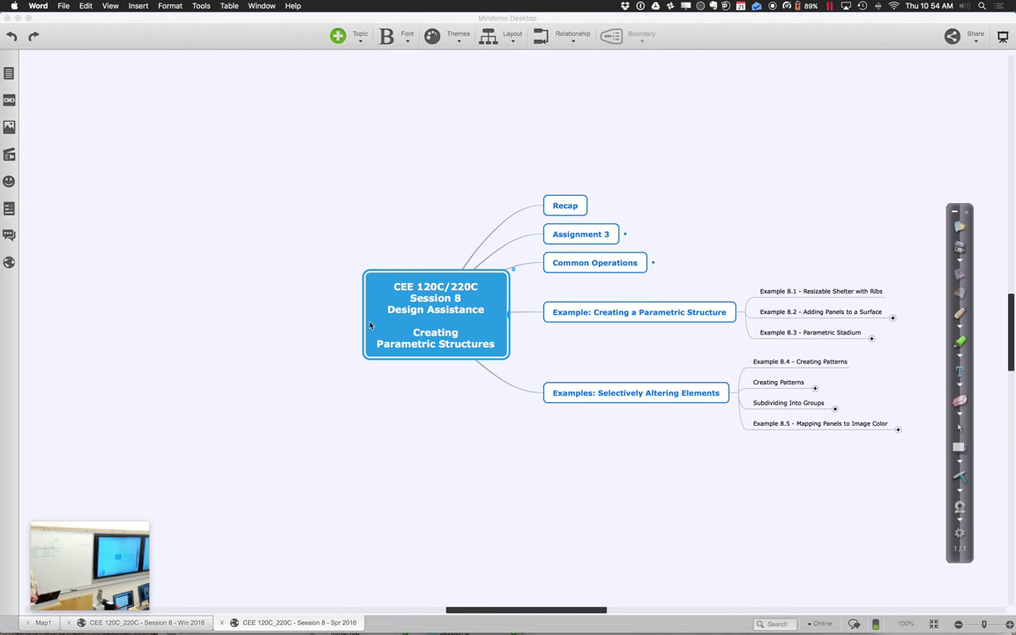
{"action": "scroll", "coordinate": [369, 325], "scroll_direction": "right", "scroll_amount": 5}
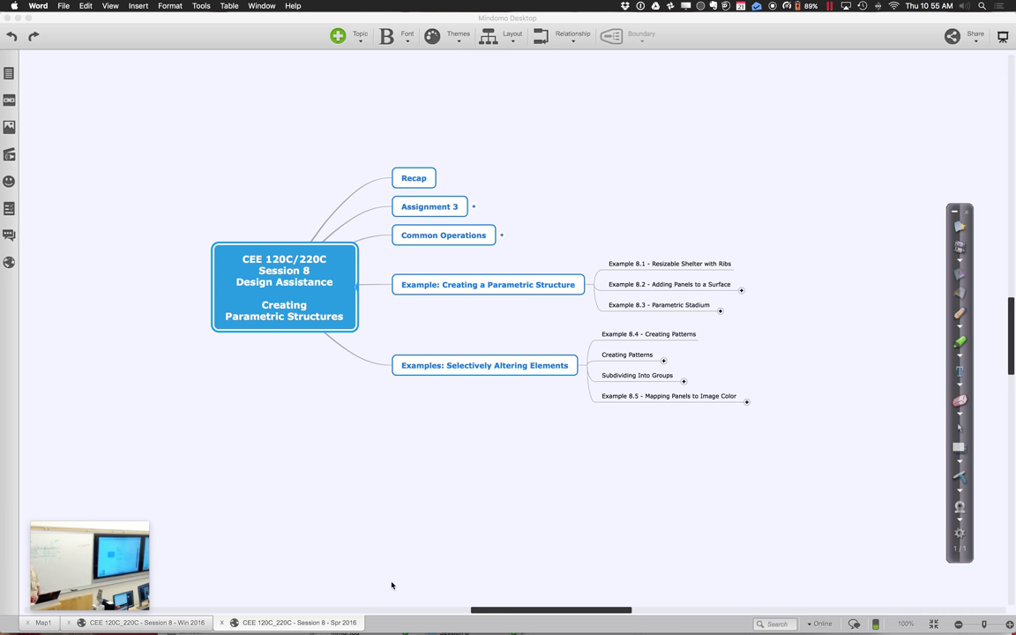
Step: Switch to the Windows 10 v2016 virtual machine, resume it, and launch Revit 2016
{"action": "mouse_move", "coordinate": [432, 611]}
{"action": "key", "text": "ctrl+Right"}
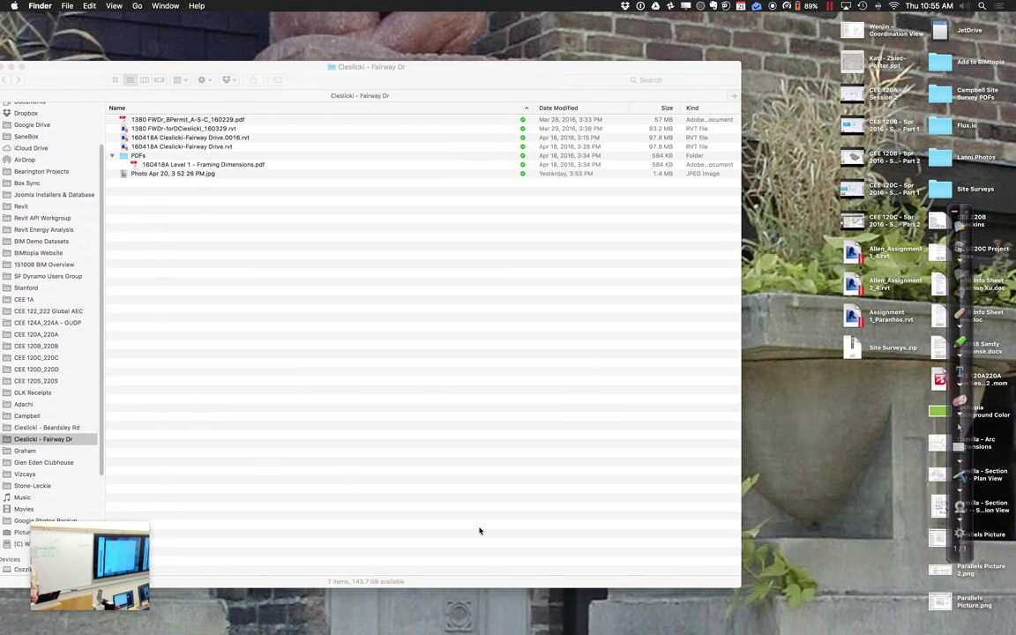
{"action": "left_click", "coordinate": [530, 610]}
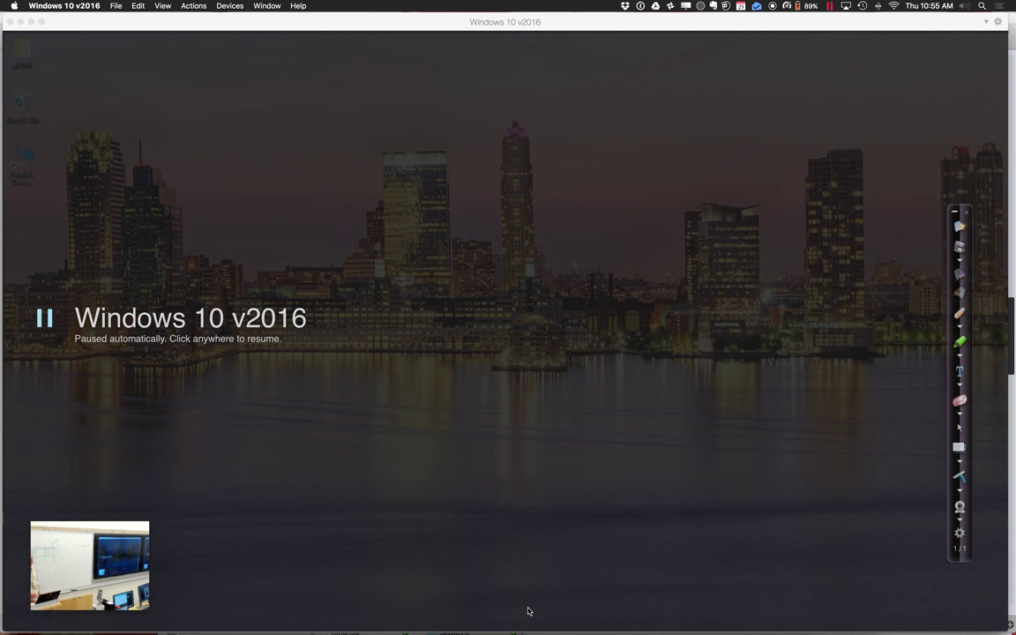
{"action": "left_click", "coordinate": [159, 342]}
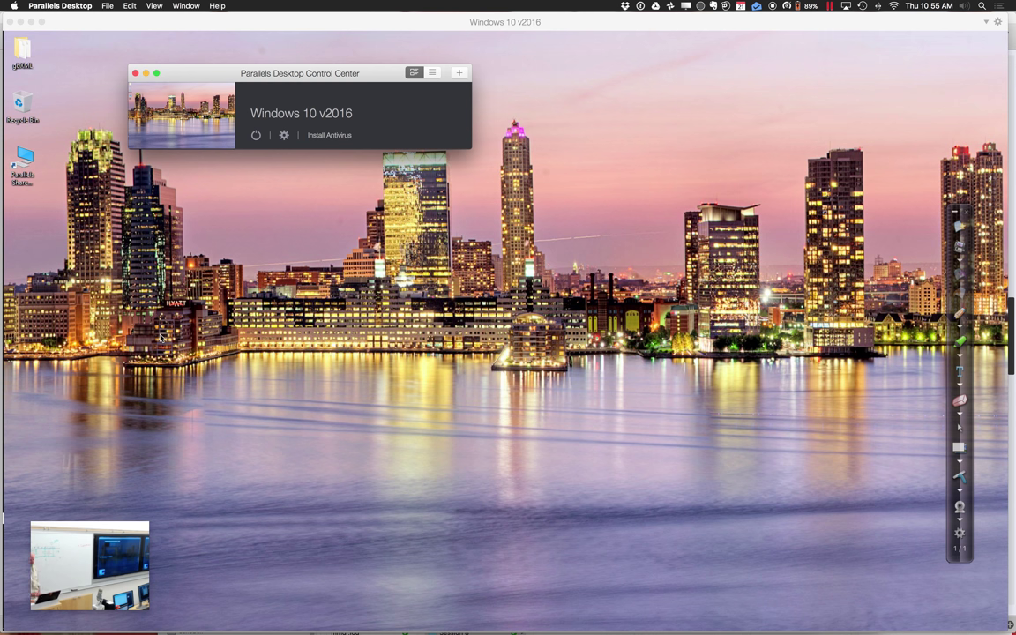
{"action": "left_click", "coordinate": [147, 73]}
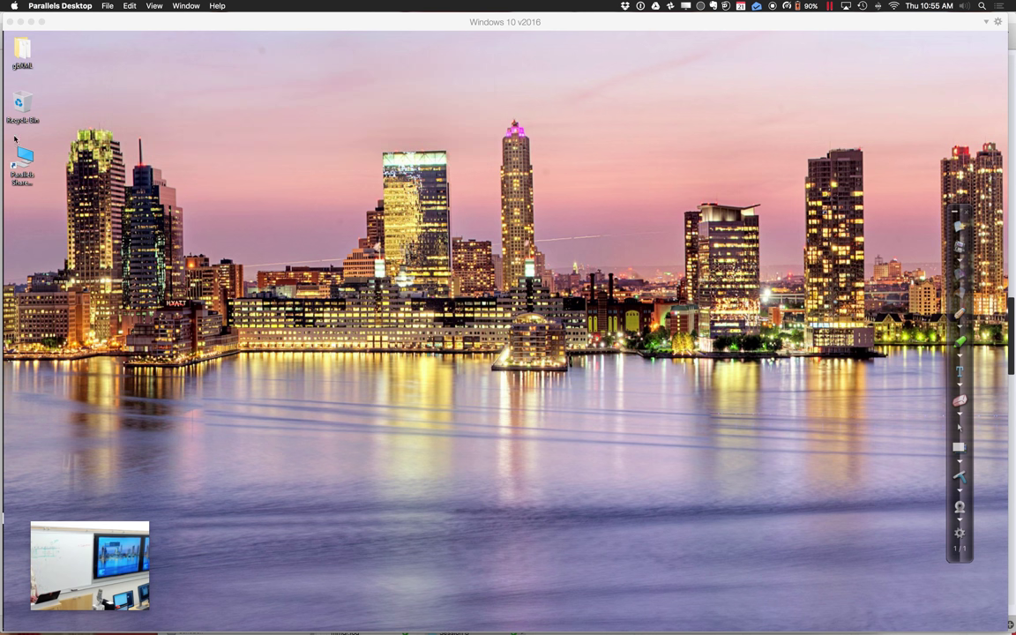
{"action": "left_click", "coordinate": [24, 191]}
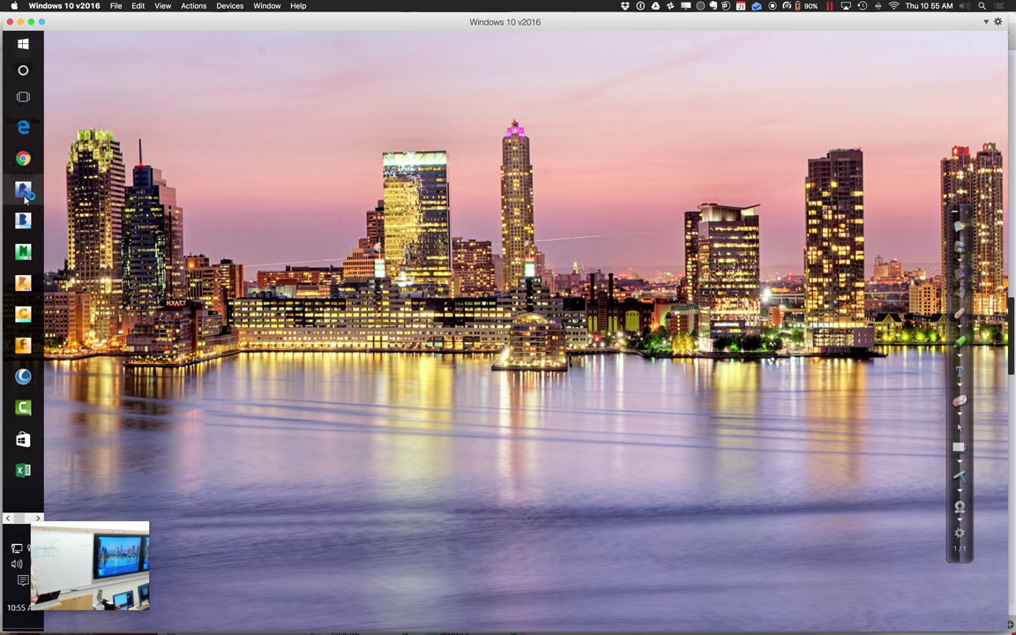
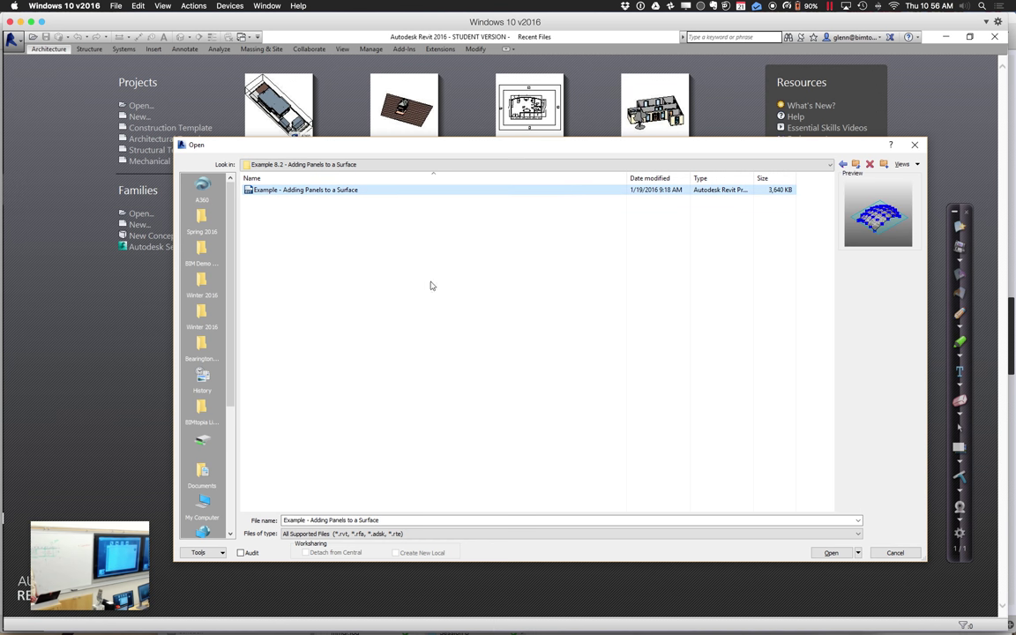
Step: Open the project Example - Adding Panels to a Surface and open its curved SurfaceExample mass for family editing
{"action": "left_click", "coordinate": [834, 552]}
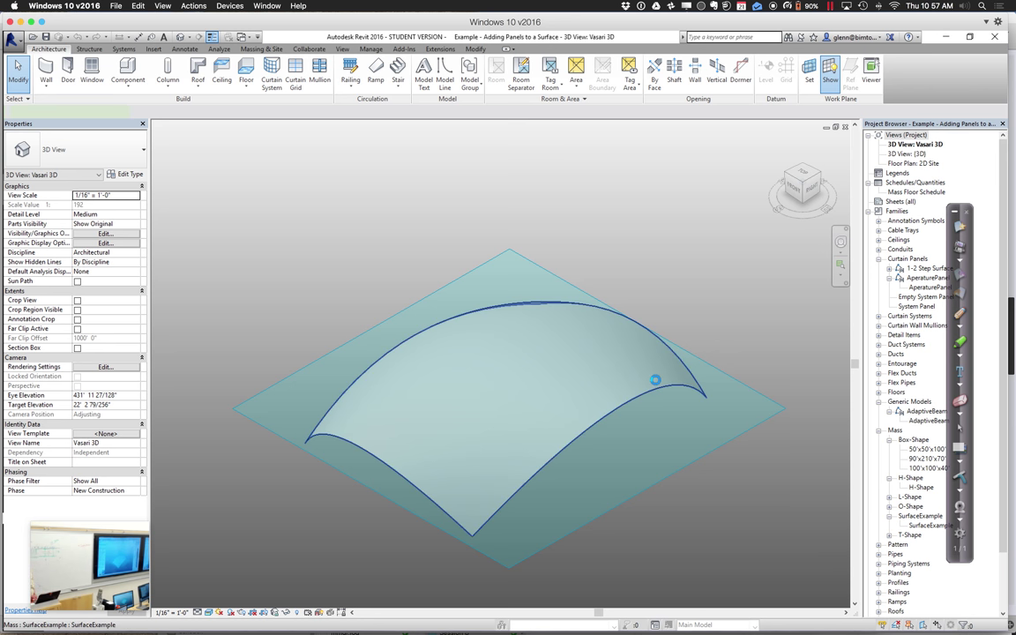
{"action": "left_click", "coordinate": [655, 379]}
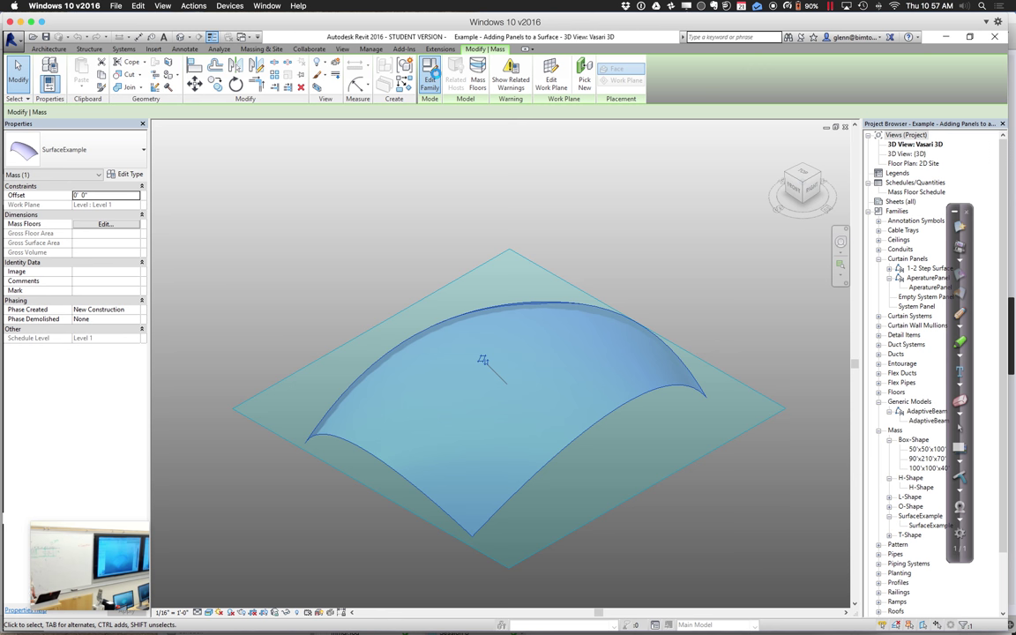
{"action": "left_click", "coordinate": [429, 78]}
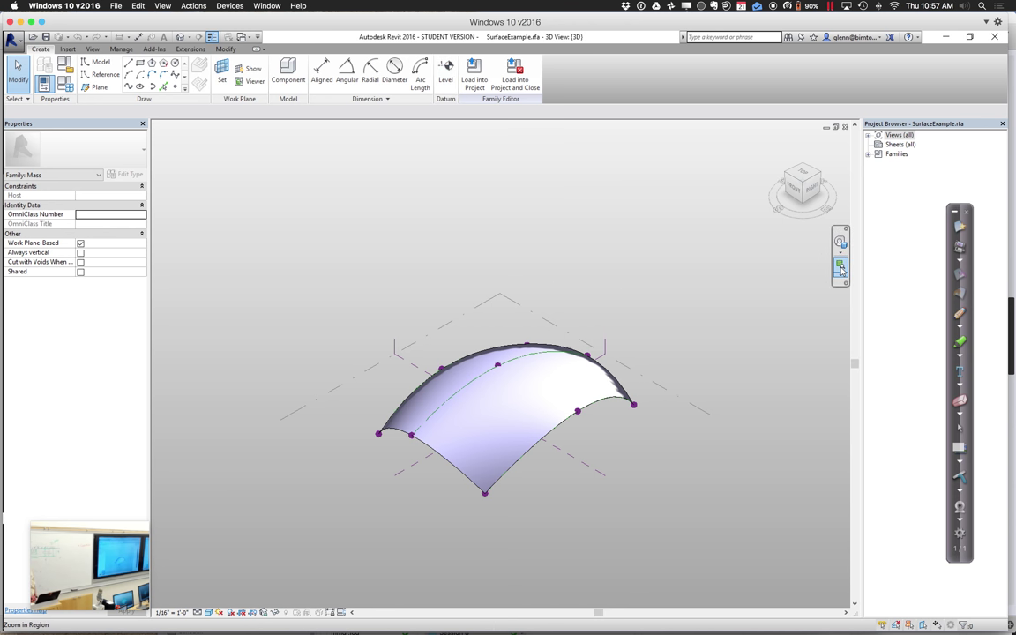
Step: Delete the curved surface form that spans the three reference curves in the mass family
{"action": "left_click", "coordinate": [841, 270]}
{"action": "left_click_drag", "start_coordinate": [340, 302], "coordinate": [663, 515]}
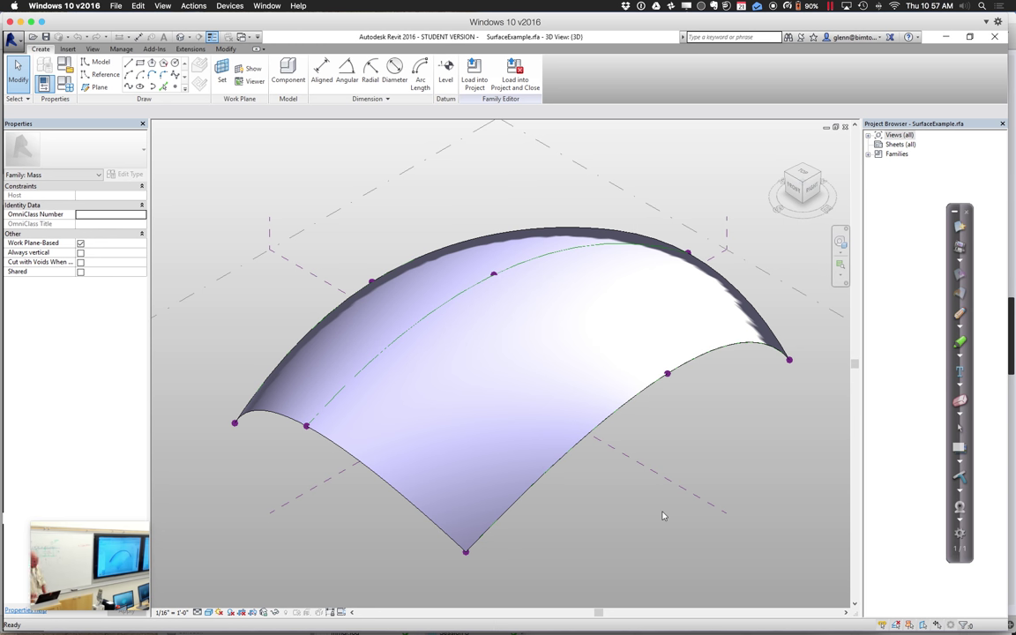
{"action": "left_click", "coordinate": [276, 416]}
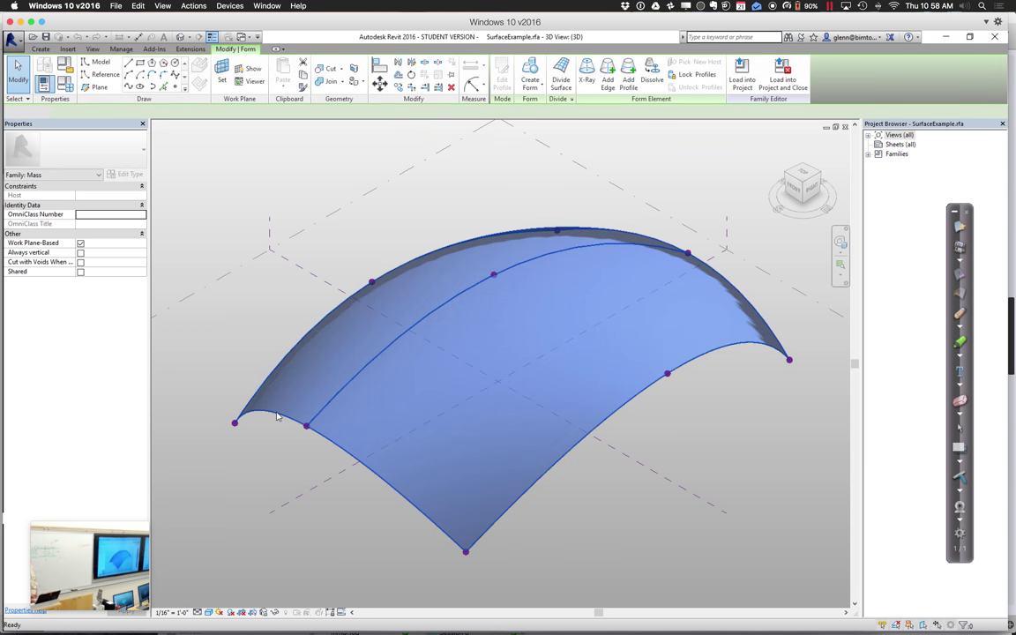
{"action": "key", "text": "Delete"}
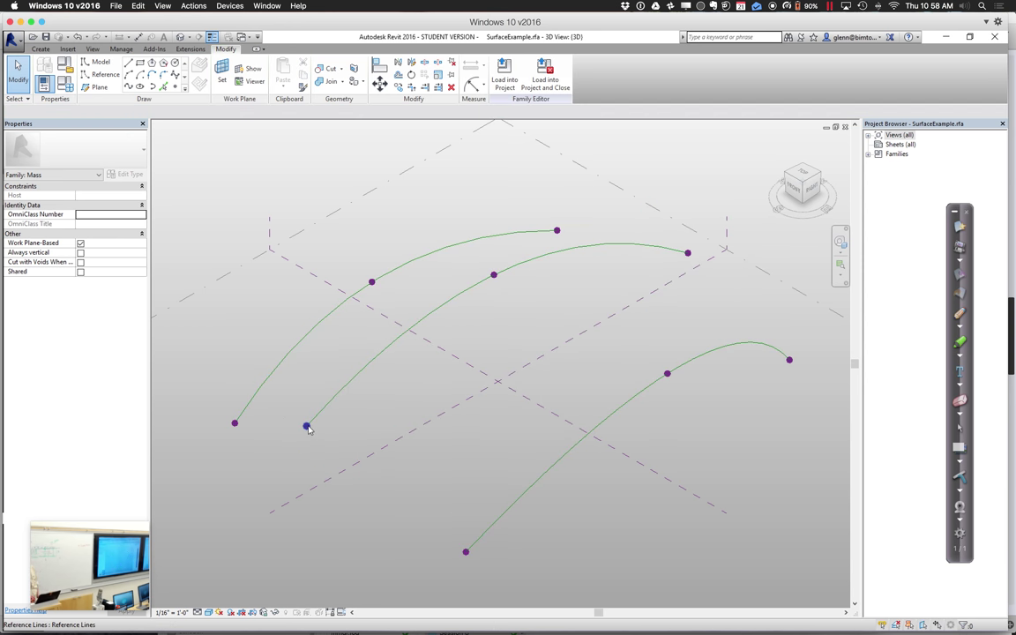
Step: Raise the middle curve's midpoint reference point vertically to an offset of about 99' 10"
{"action": "left_click", "coordinate": [495, 276]}
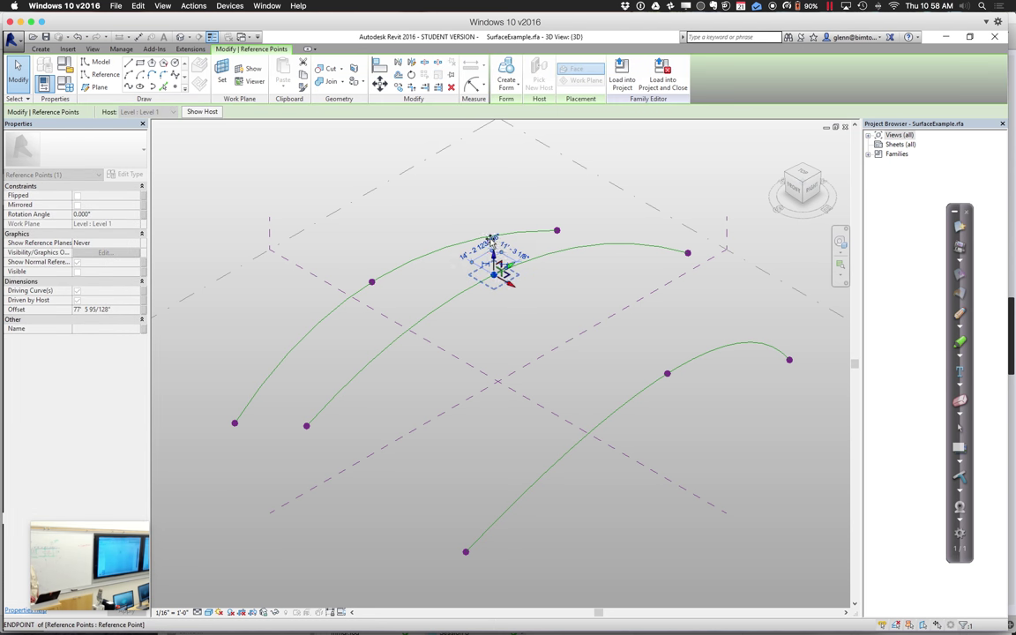
{"action": "left_click_drag", "start_coordinate": [492, 241], "coordinate": [492, 208]}
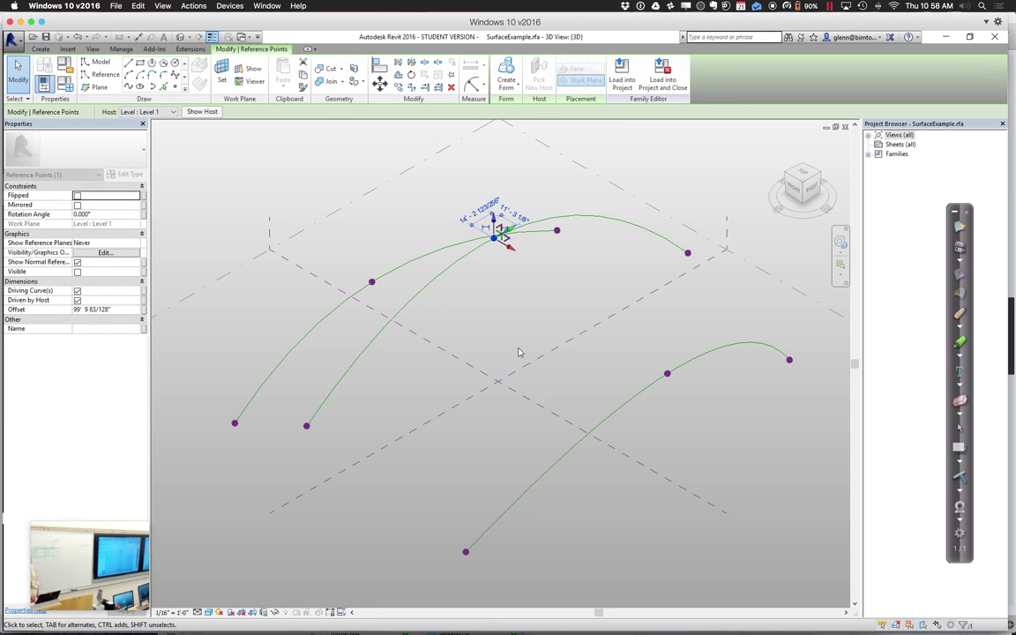
{"action": "left_click", "coordinate": [518, 352]}
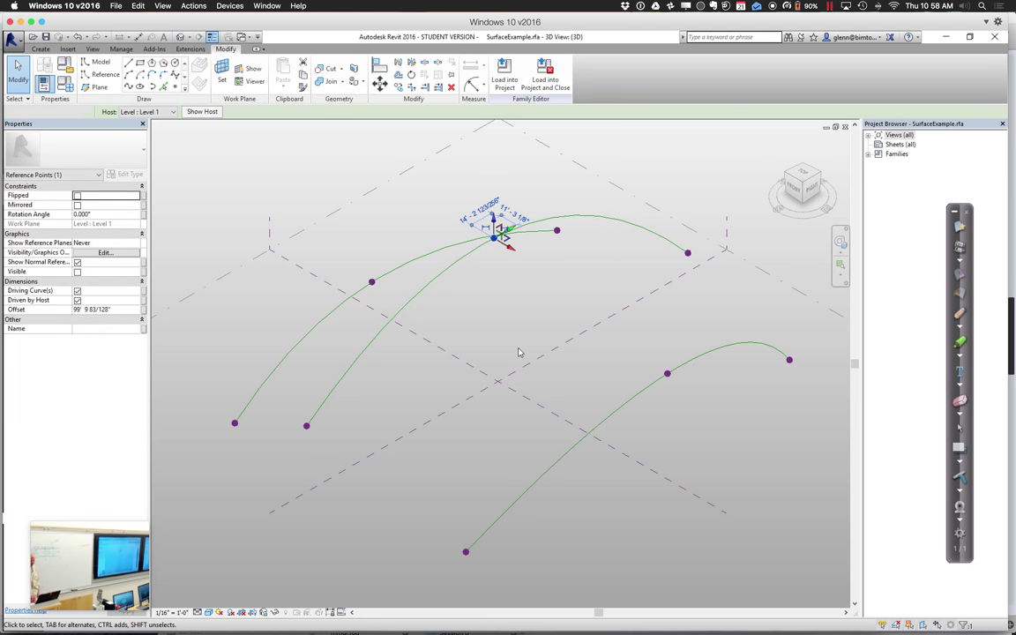
Step: Lower the middle curve's midpoint reference point to an offset of about 75' 9" and shift it horizontally
{"action": "left_click", "coordinate": [526, 228]}
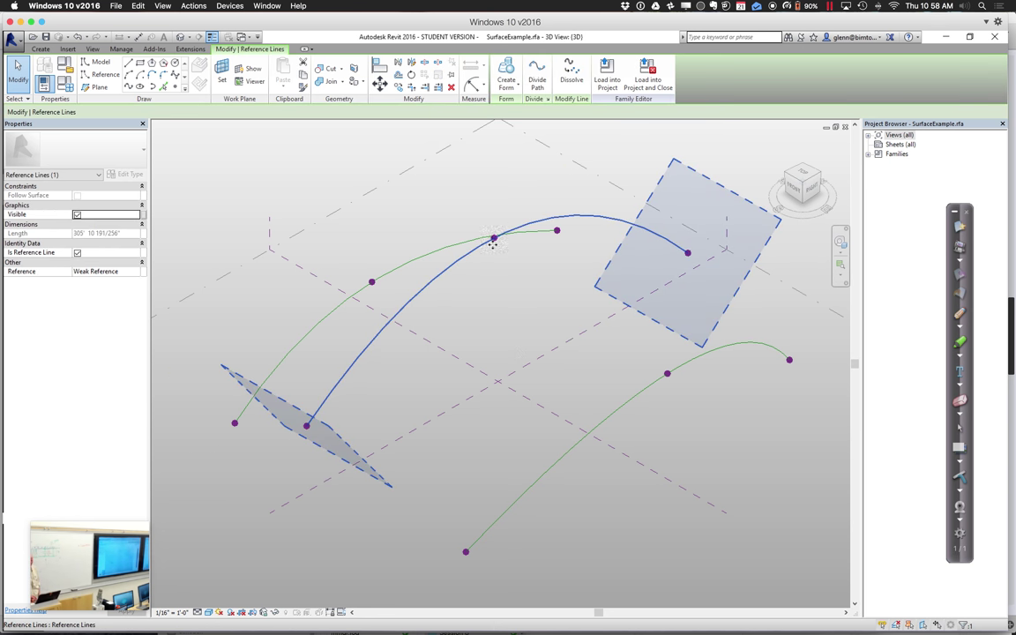
{"action": "left_click", "coordinate": [516, 208]}
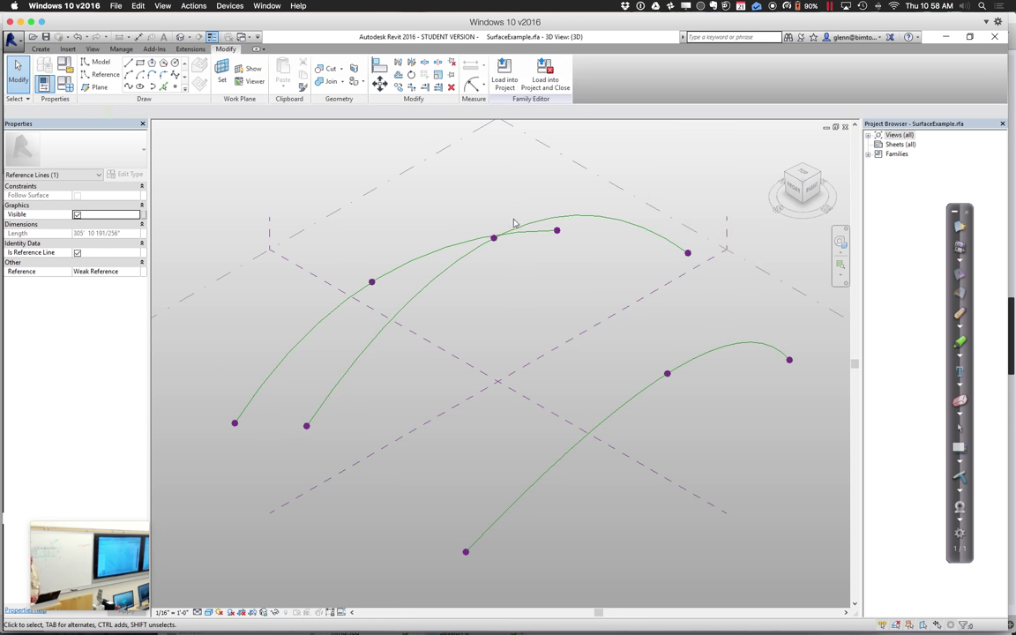
{"action": "left_click", "coordinate": [518, 231]}
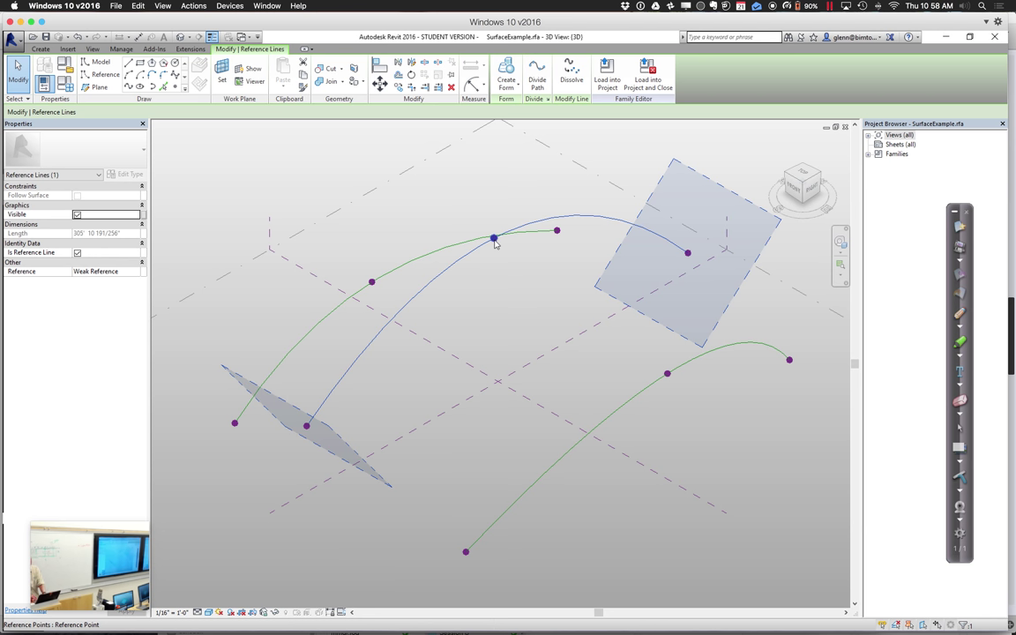
{"action": "left_click", "coordinate": [494, 240]}
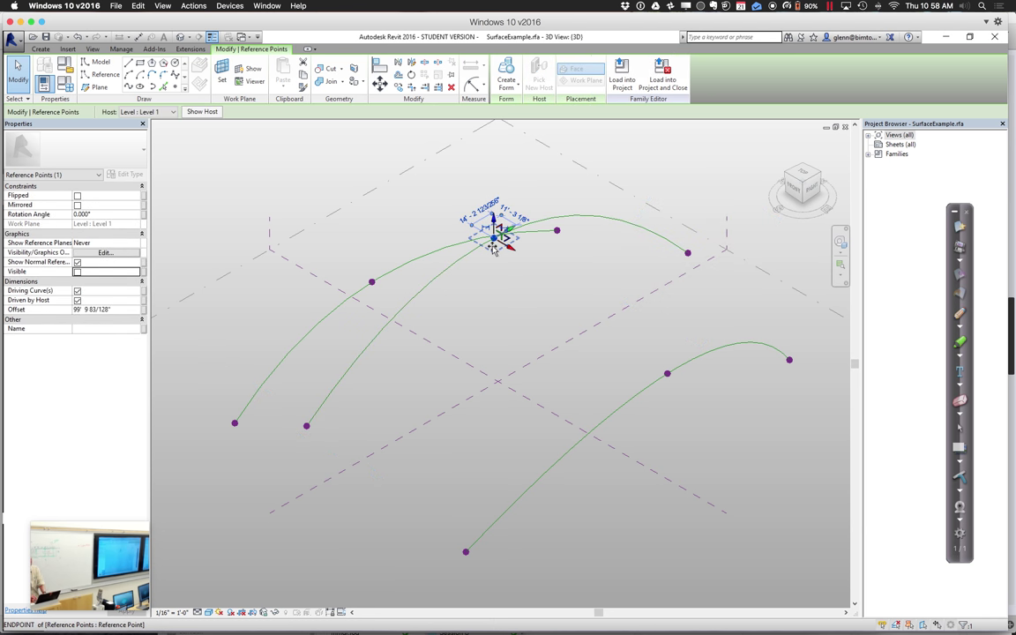
{"action": "left_click_drag", "start_coordinate": [493, 250], "coordinate": [521, 293]}
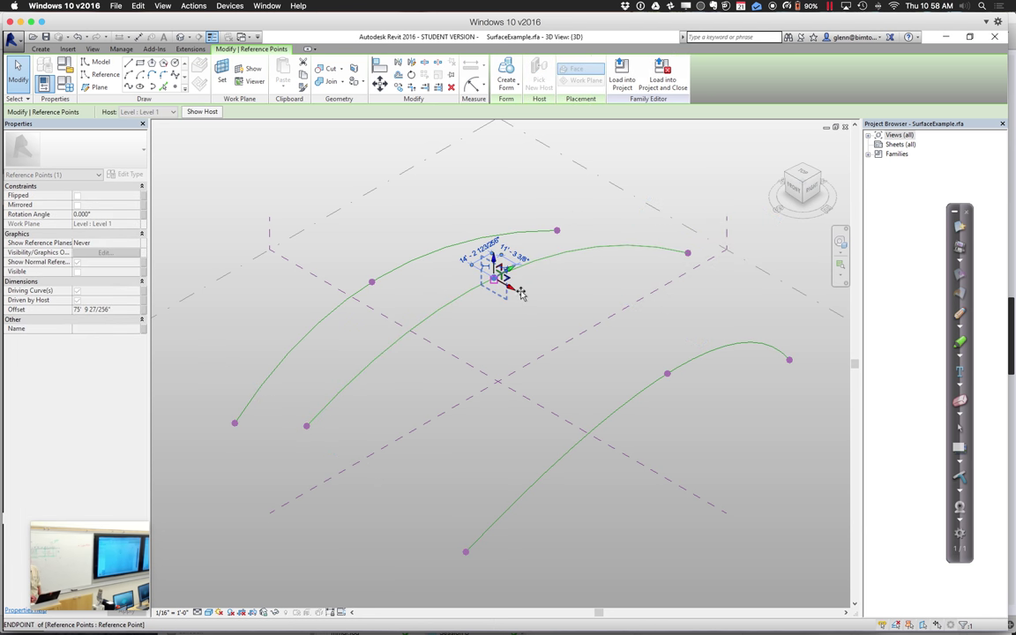
{"action": "left_click", "coordinate": [467, 224]}
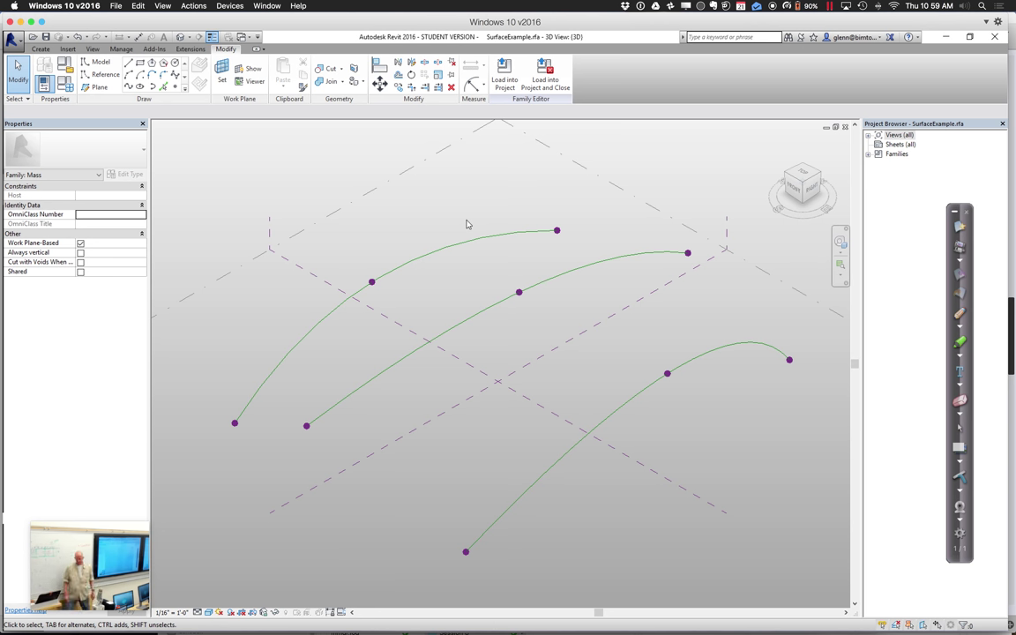
Step: Place a row of new reference points on the Level 1 plane beyond the rear curve
{"action": "left_click", "coordinate": [176, 90]}
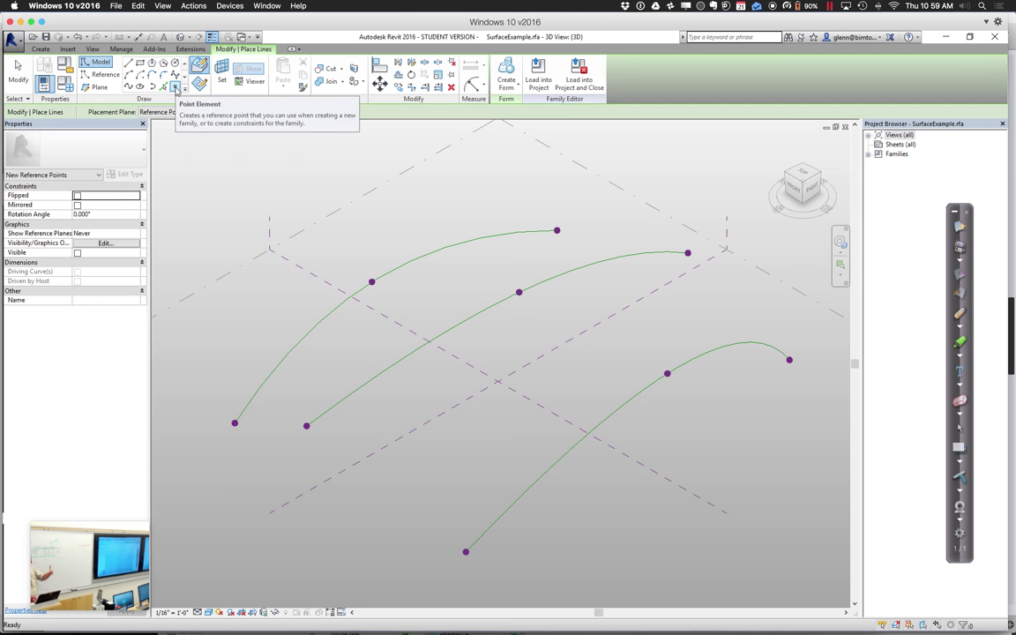
{"action": "left_click", "coordinate": [194, 136]}
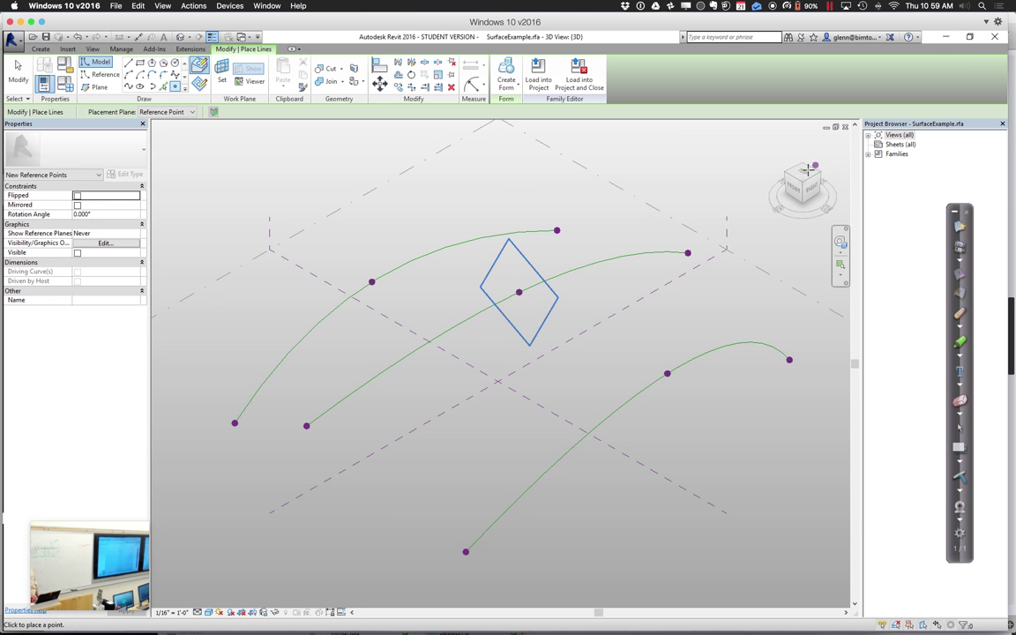
{"action": "left_click", "coordinate": [176, 113]}
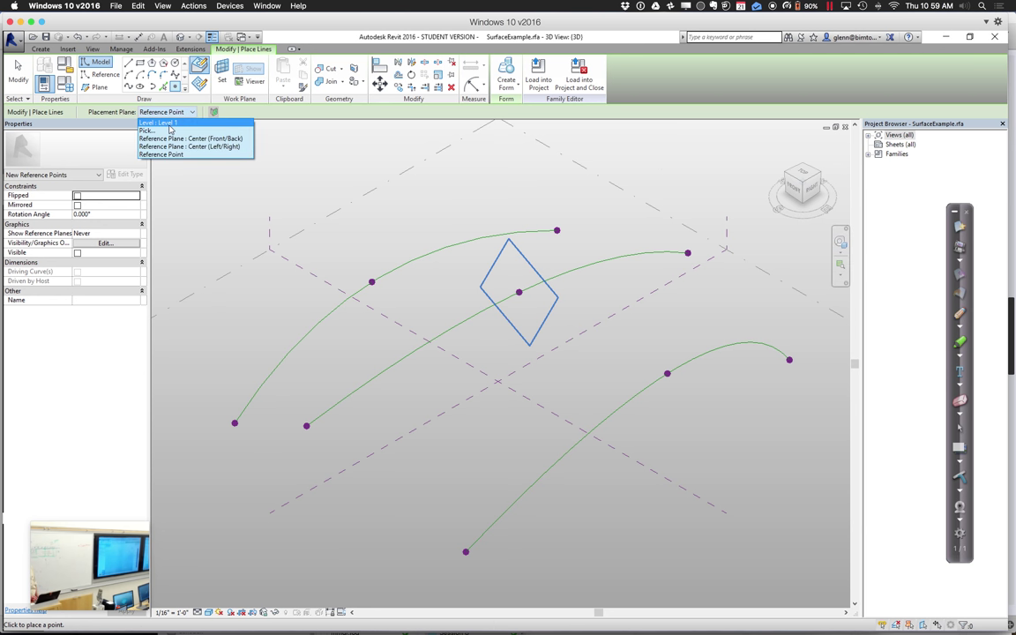
{"action": "left_click", "coordinate": [168, 124]}
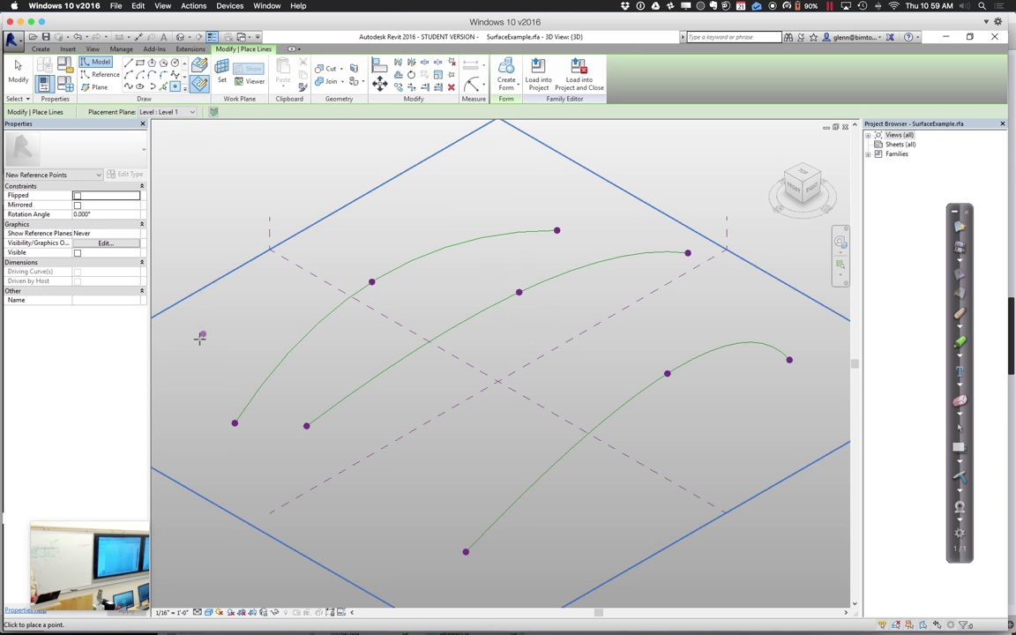
{"action": "left_click", "coordinate": [196, 343]}
{"action": "left_click", "coordinate": [498, 189]}
{"action": "left_click", "coordinate": [17, 70]}
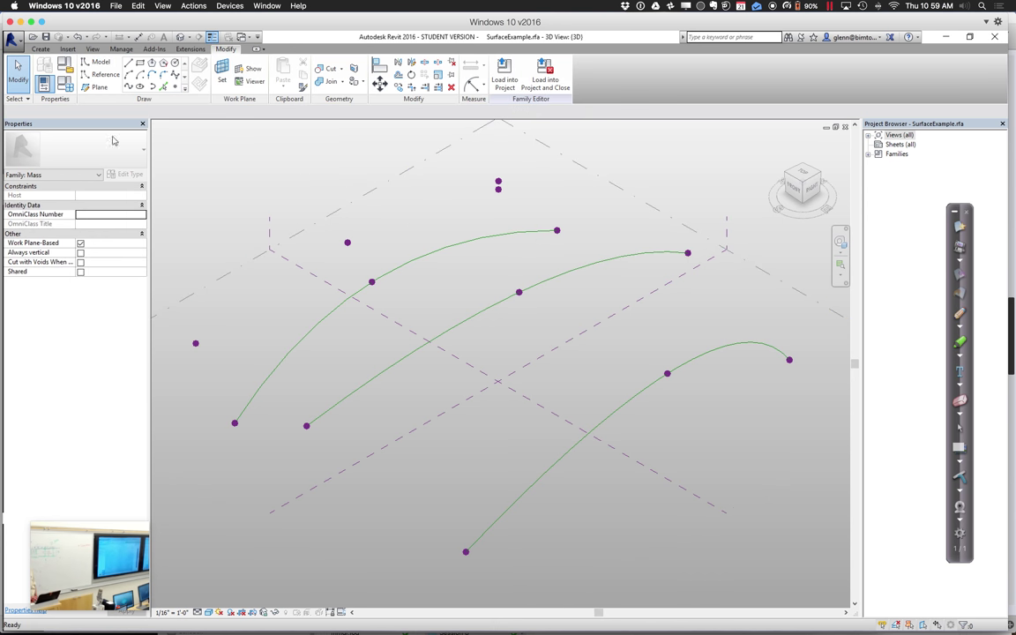
Step: Raise the middle one of the new reference points to an offset of about 23' 7" and remove the duplicate point at the far end
{"action": "left_click", "coordinate": [348, 244]}
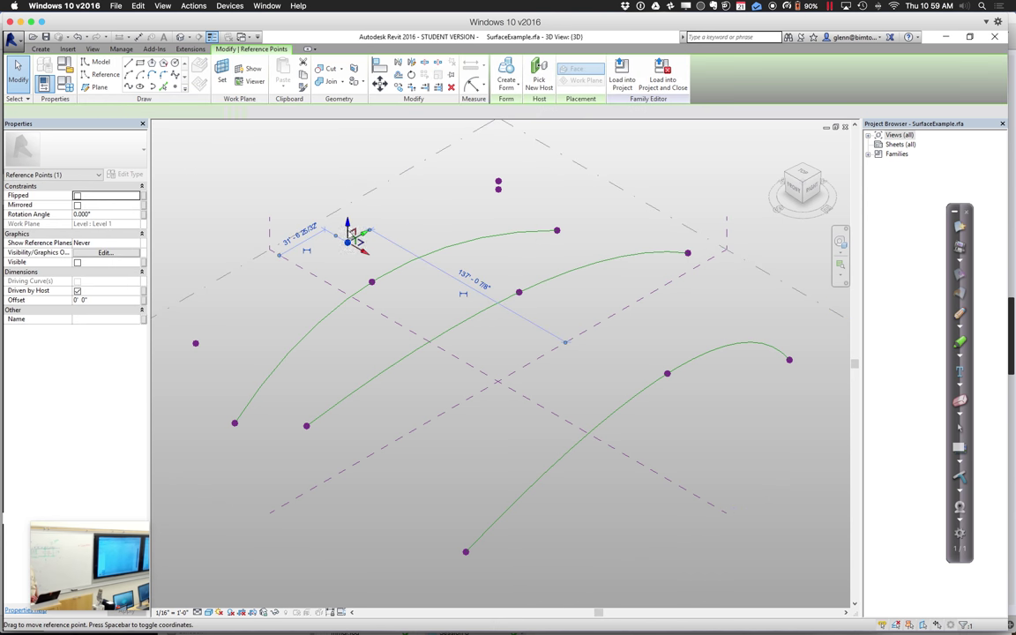
{"action": "left_click_drag", "start_coordinate": [344, 194], "coordinate": [345, 175]}
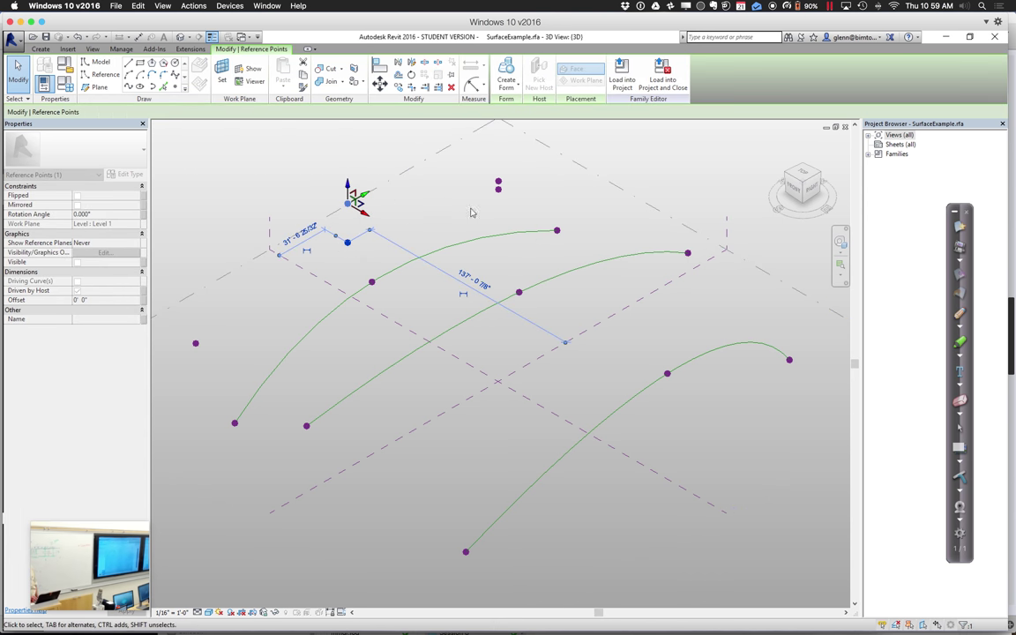
{"action": "left_click", "coordinate": [499, 189]}
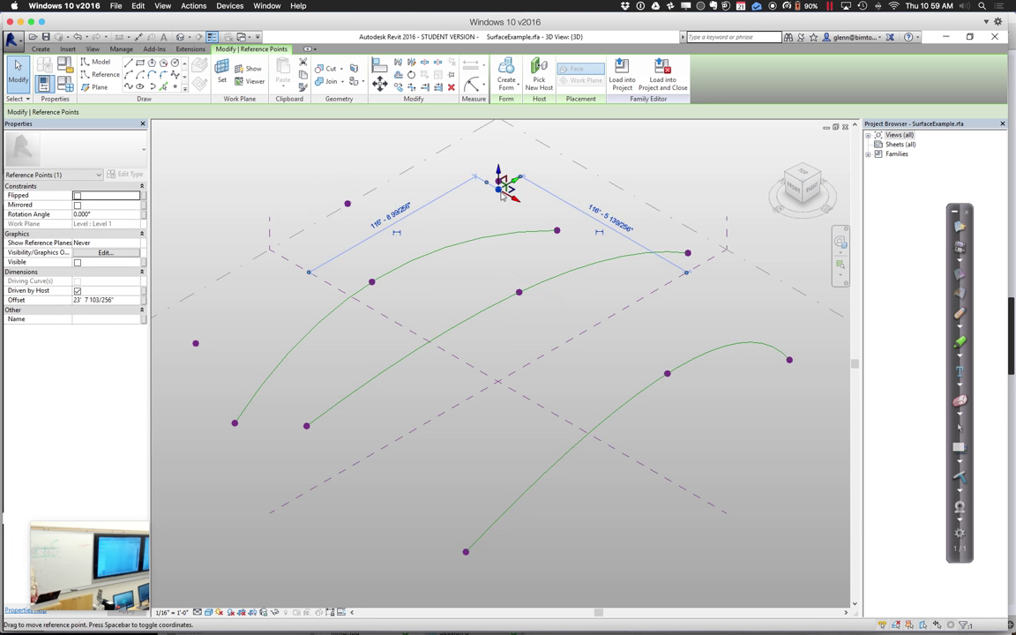
{"action": "key", "text": "Escape"}
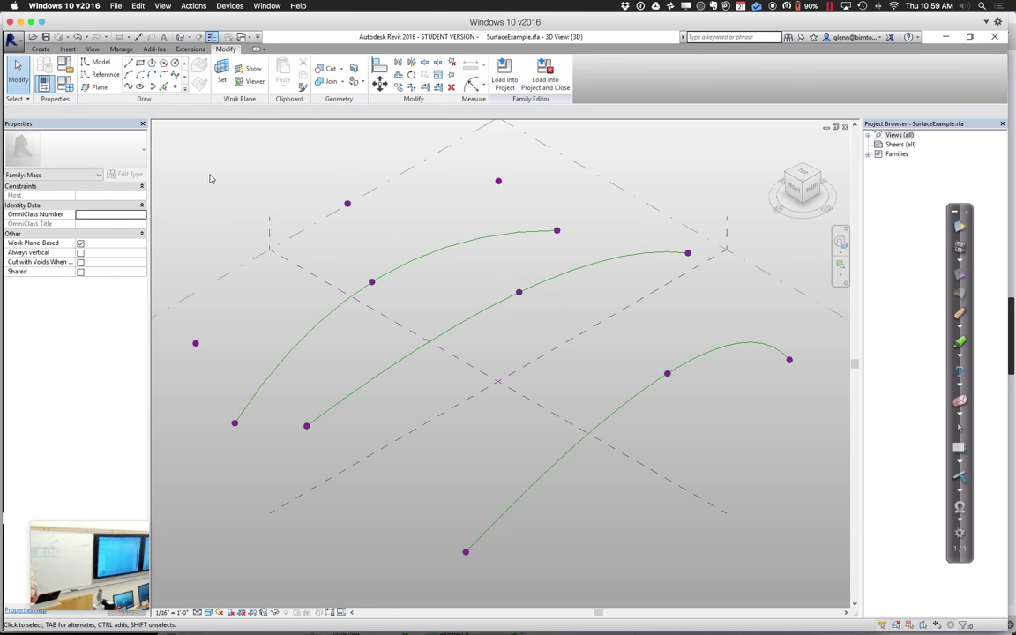
Step: Draw a three-point reference spline through points on Level 1 behind the rear curve, starting at the nearest new reference point
{"action": "left_click", "coordinate": [105, 75]}
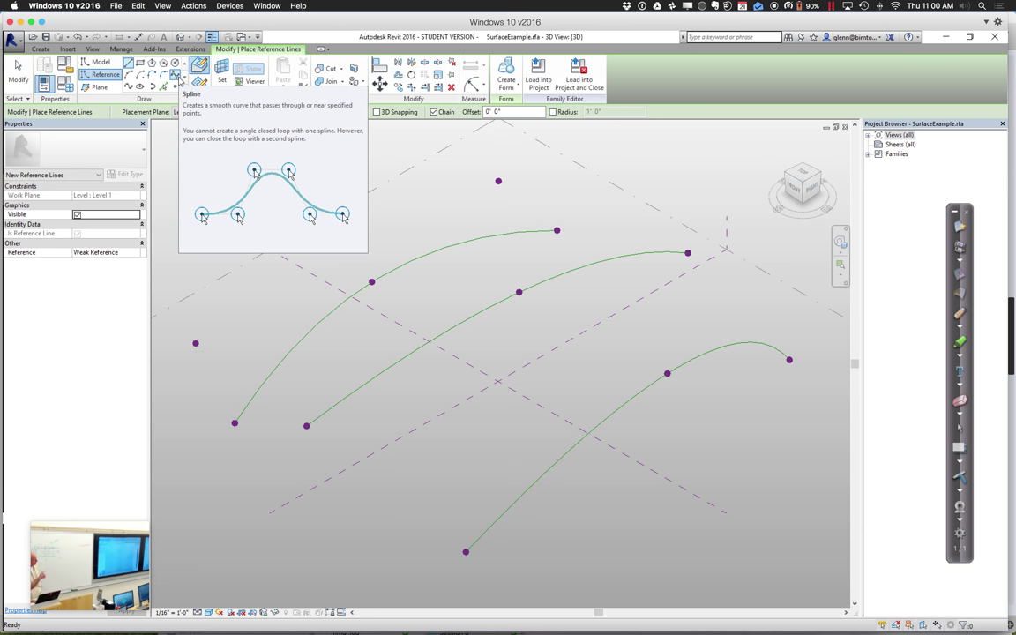
{"action": "left_click", "coordinate": [176, 77]}
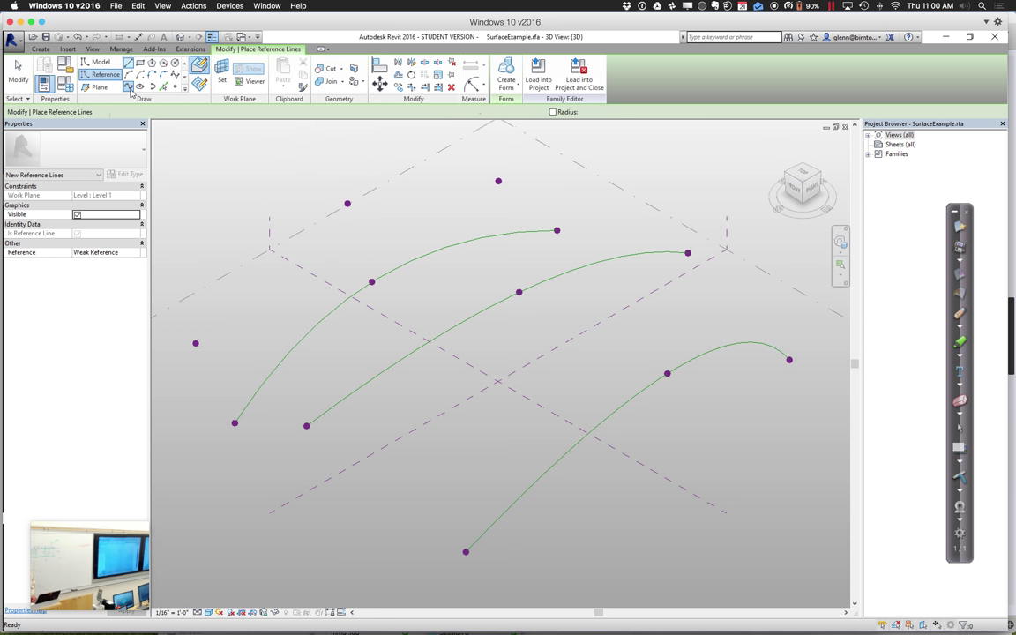
{"action": "left_click", "coordinate": [196, 343]}
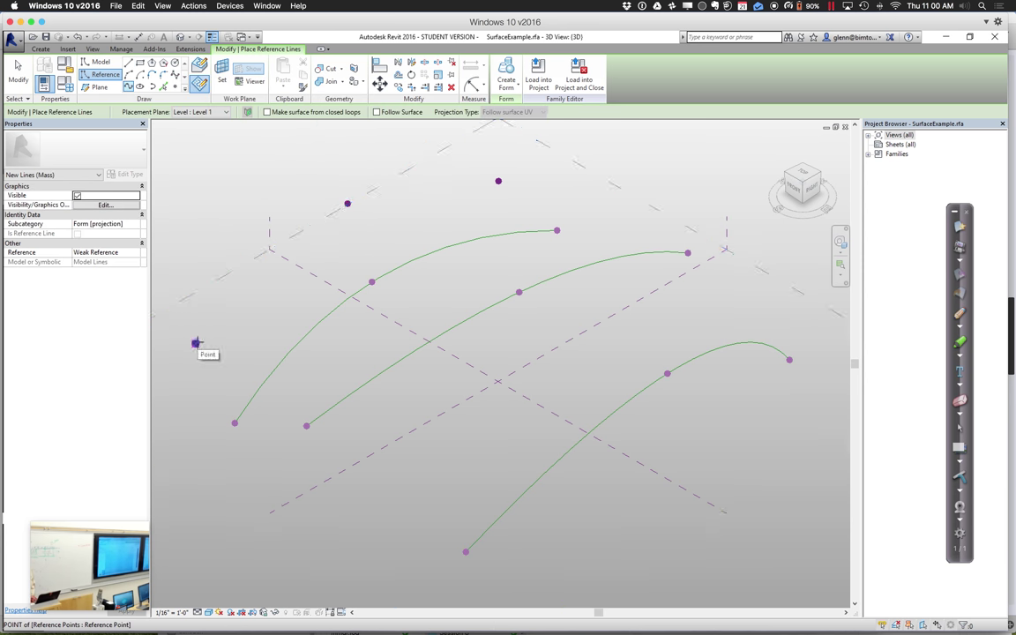
{"action": "left_click", "coordinate": [348, 203]}
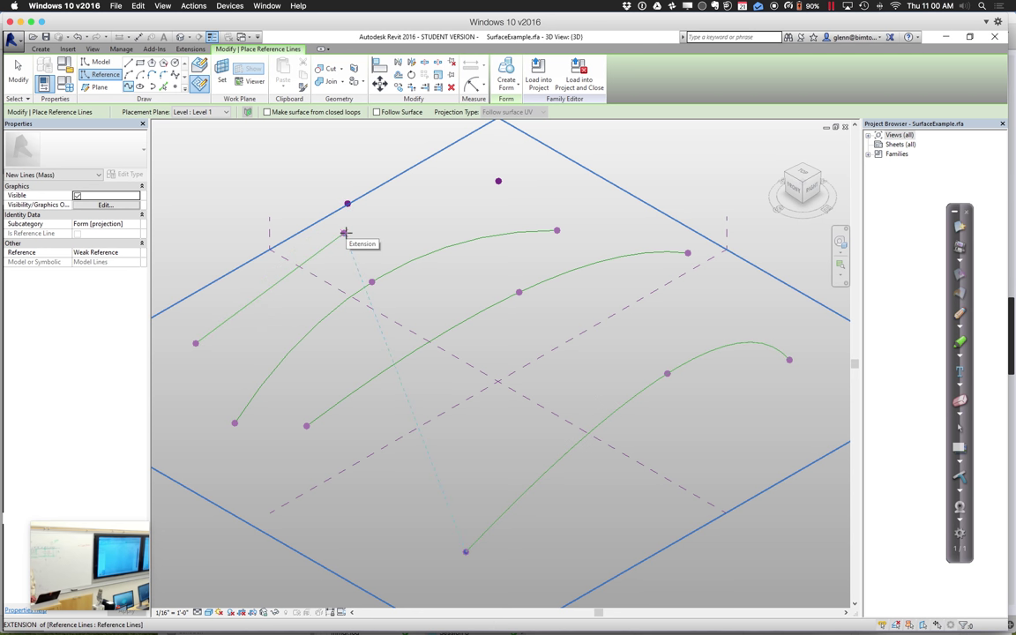
{"action": "left_click", "coordinate": [345, 233]}
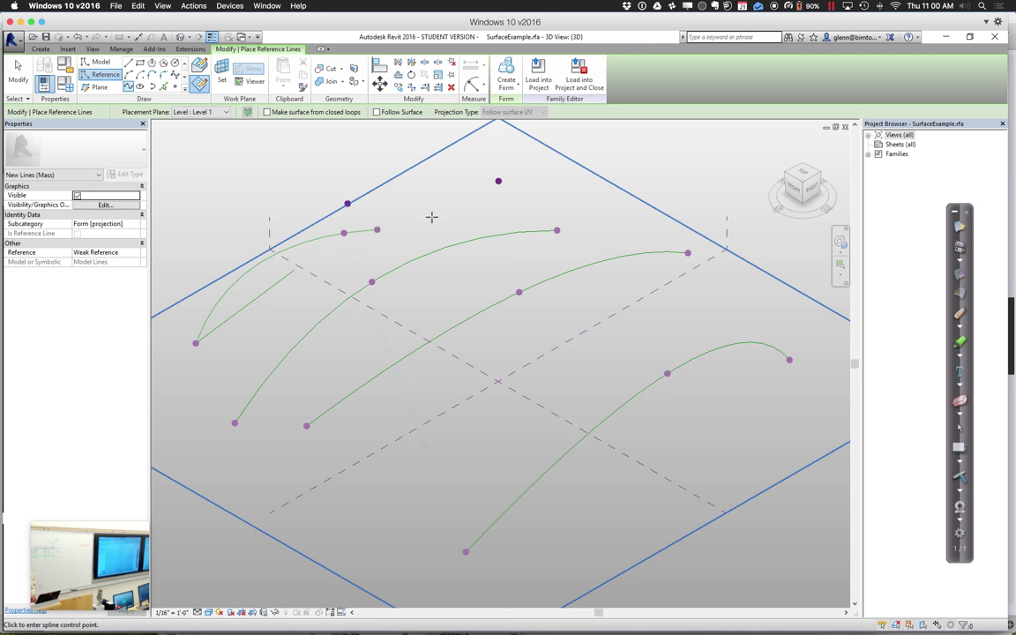
{"action": "left_click", "coordinate": [505, 206]}
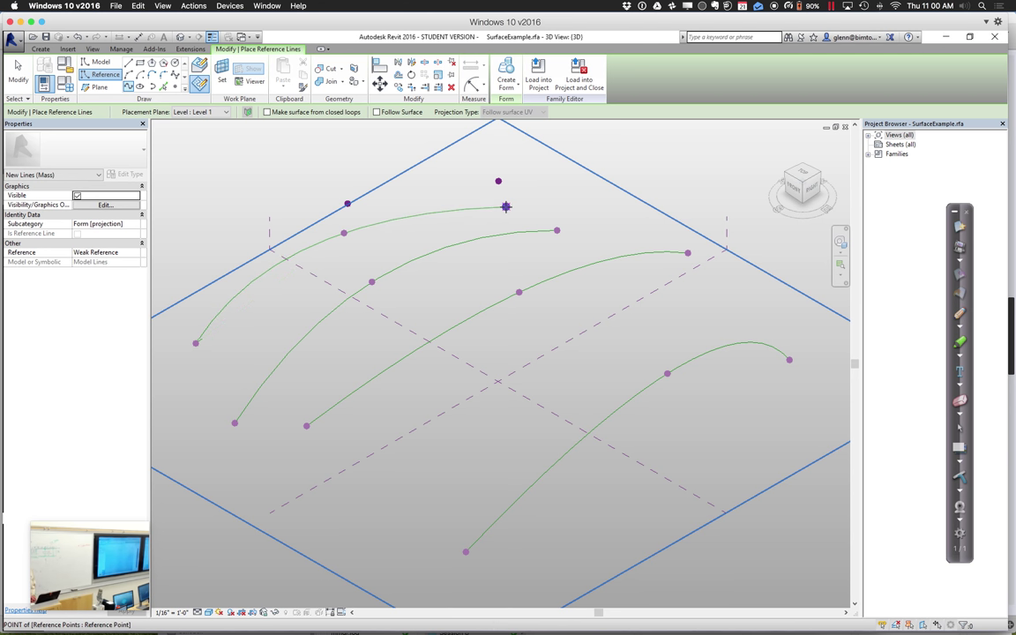
{"action": "left_click", "coordinate": [498, 181]}
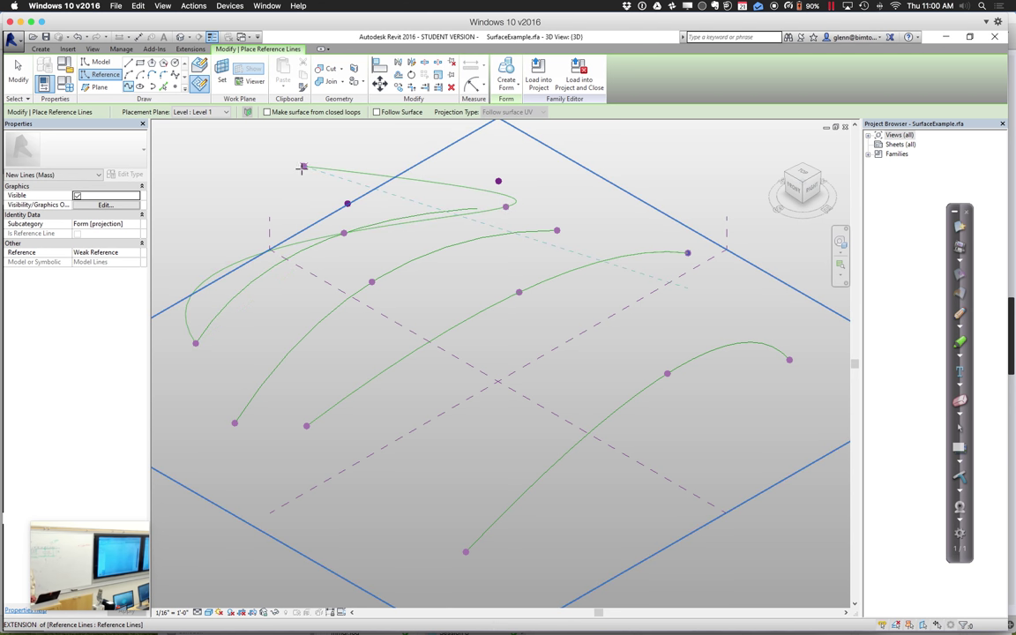
{"action": "left_click", "coordinate": [18, 75]}
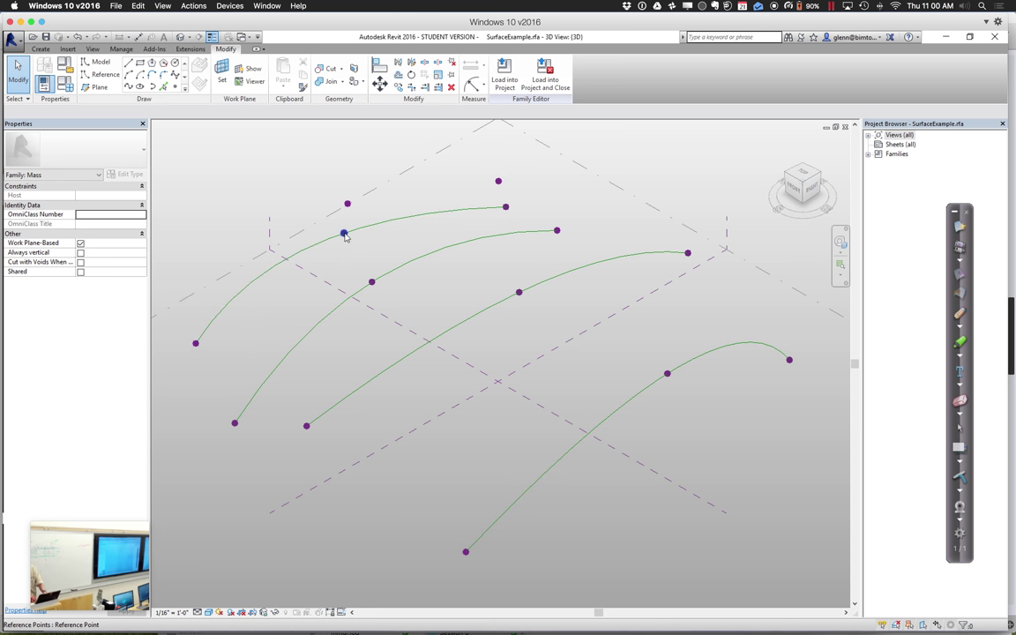
Step: Raise the new spline's middle reference point vertically to an offset of about 38' 3"
{"action": "left_click", "coordinate": [344, 233]}
{"action": "left_click_drag", "start_coordinate": [346, 218], "coordinate": [304, 158]}
{"action": "left_click", "coordinate": [298, 157]}
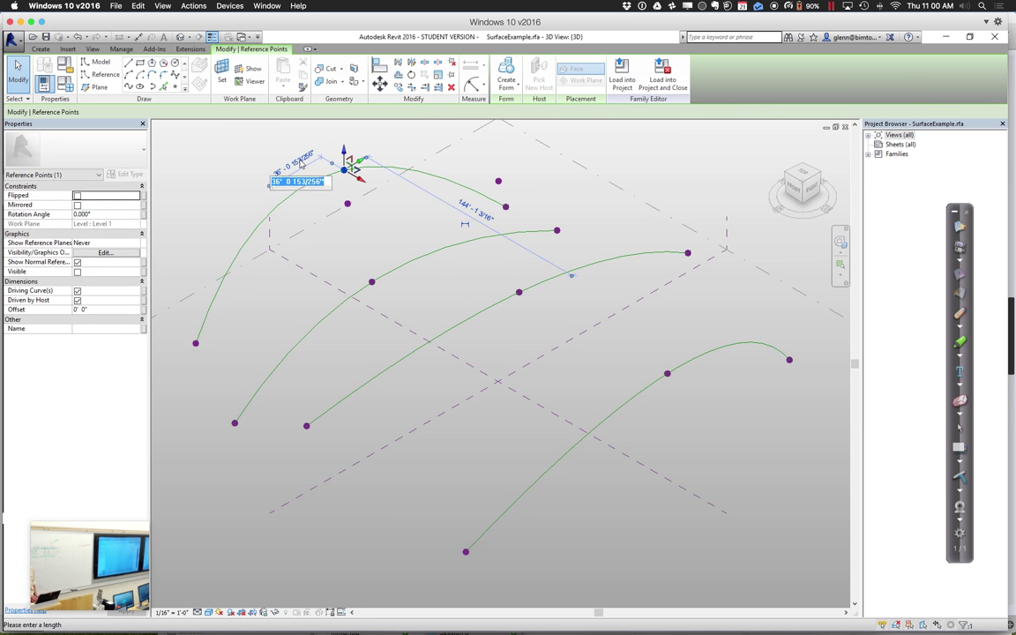
{"action": "key", "text": "Escape"}
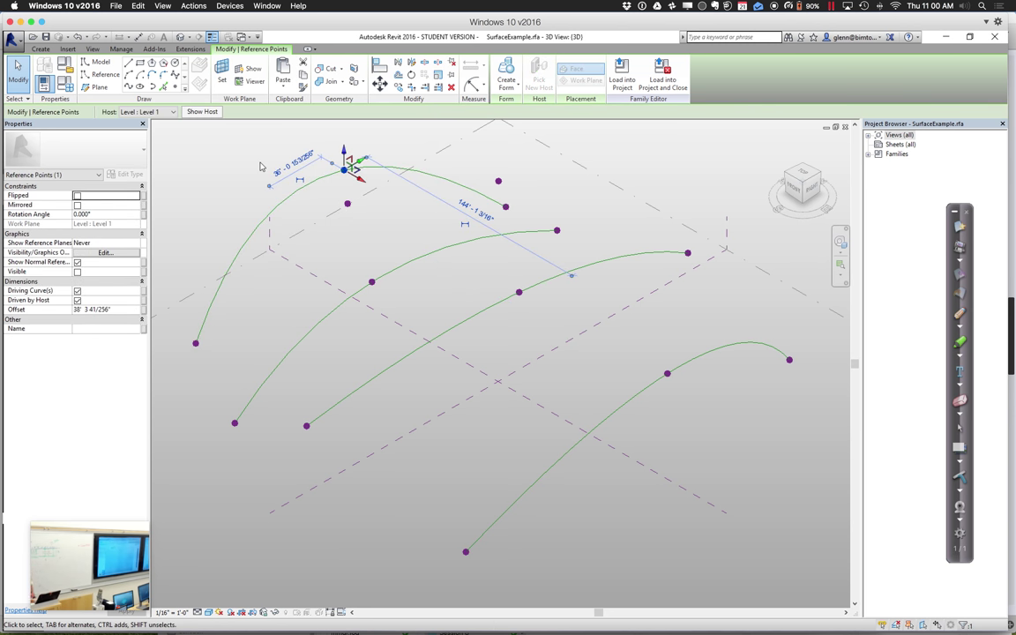
{"action": "left_click", "coordinate": [221, 184]}
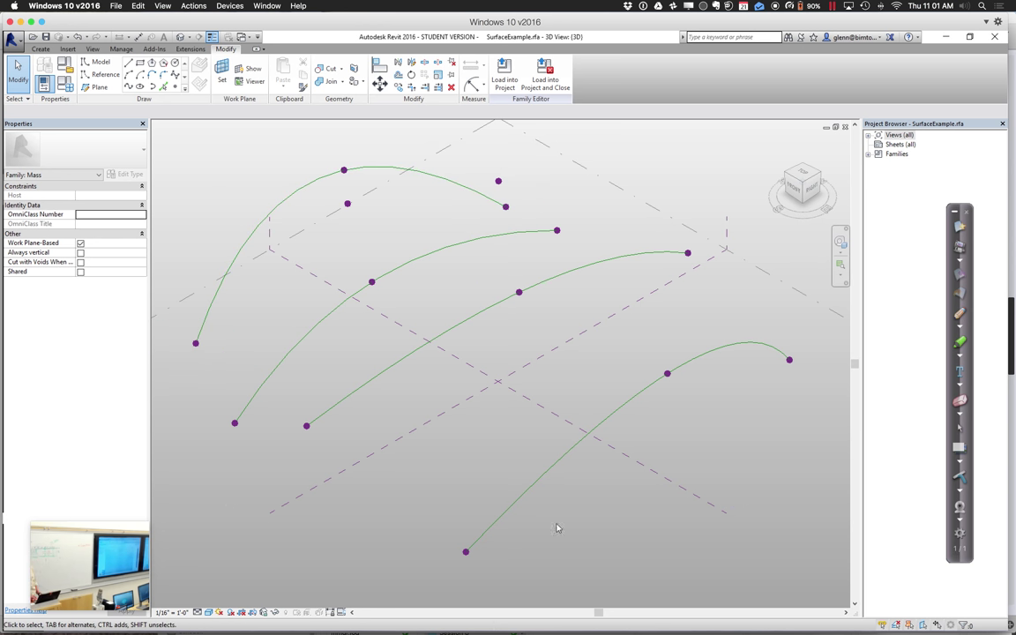
Step: Create a solid form surface across all four reference curves
{"action": "left_click", "coordinate": [556, 464]}
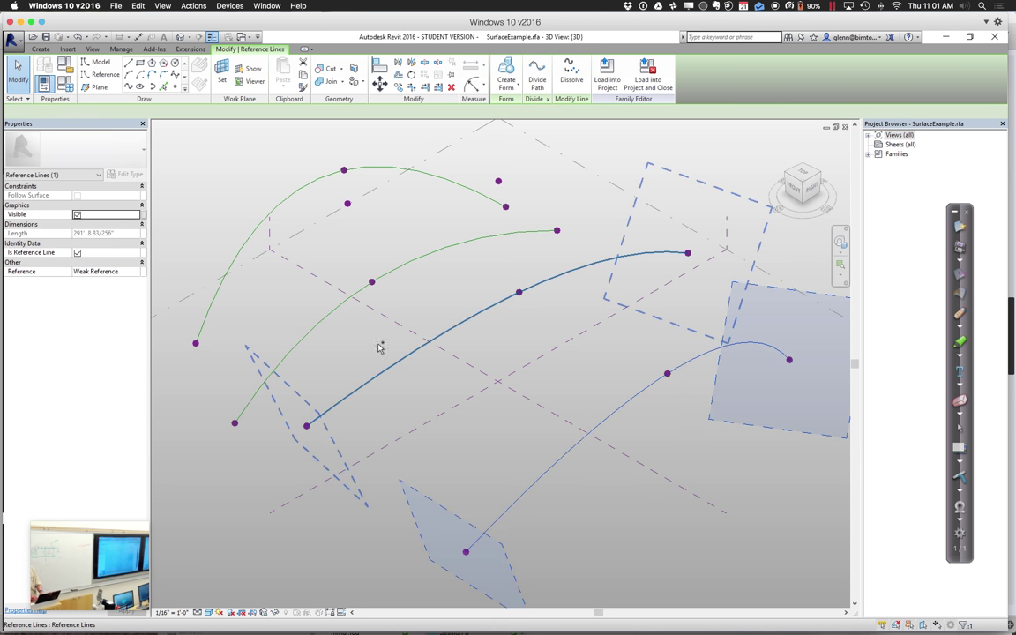
{"action": "left_click", "coordinate": [370, 381], "text": "ctrl"}
{"action": "left_click", "coordinate": [323, 320], "text": "ctrl"}
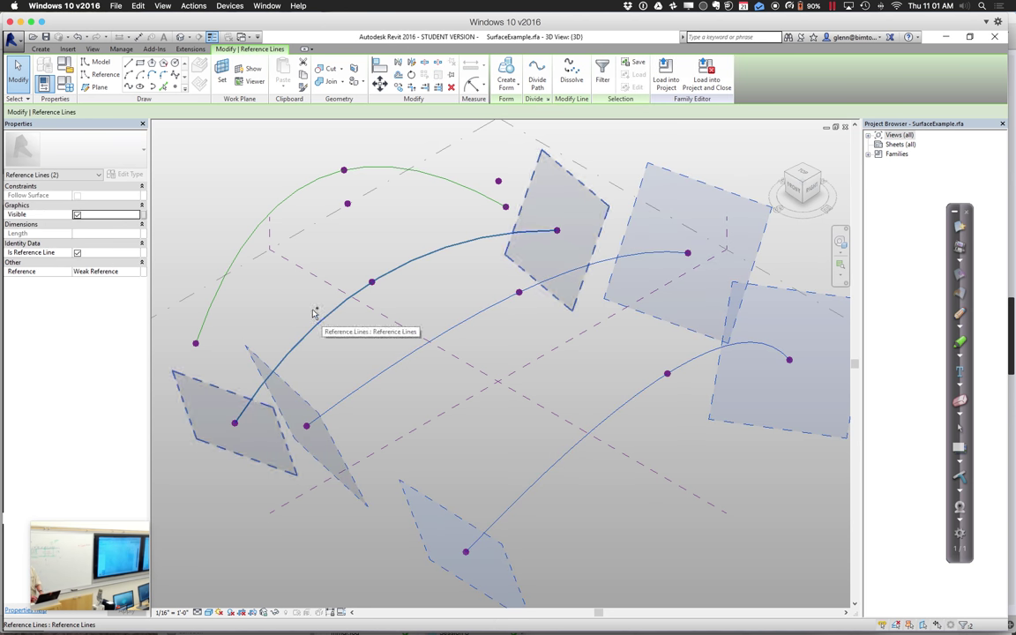
{"action": "left_click", "coordinate": [250, 244], "text": "ctrl"}
{"action": "left_click", "coordinate": [249, 244], "text": "ctrl"}
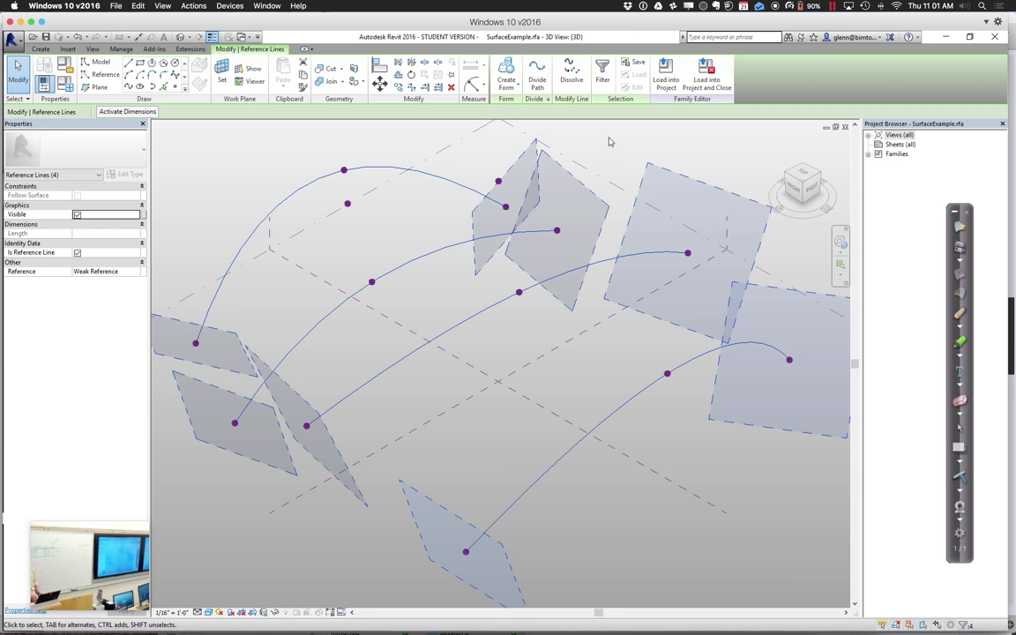
{"action": "left_click", "coordinate": [516, 85]}
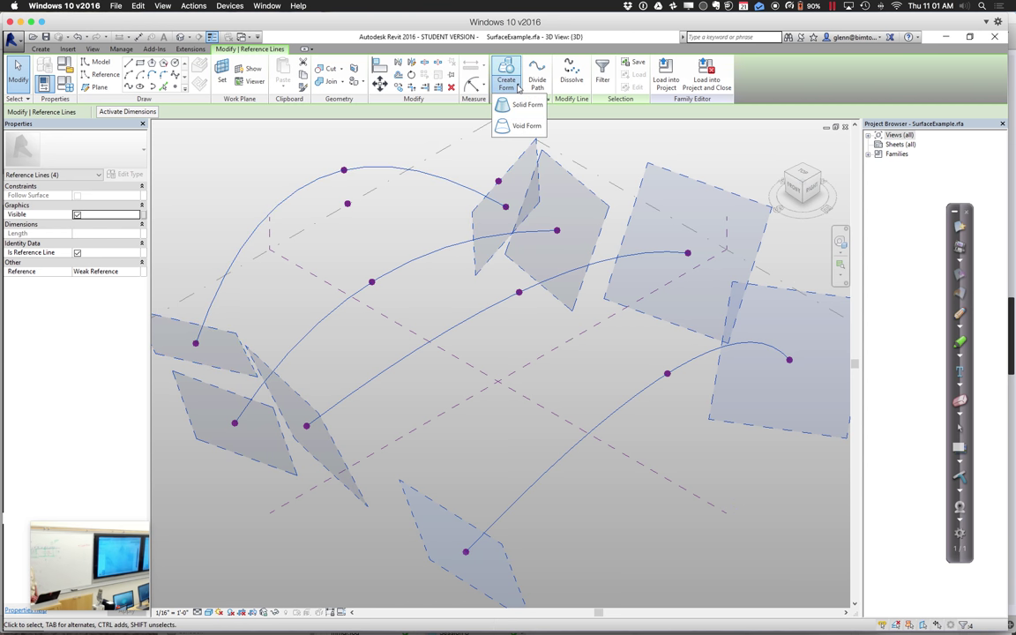
{"action": "left_click", "coordinate": [518, 107]}
{"action": "key", "text": "Escape"}
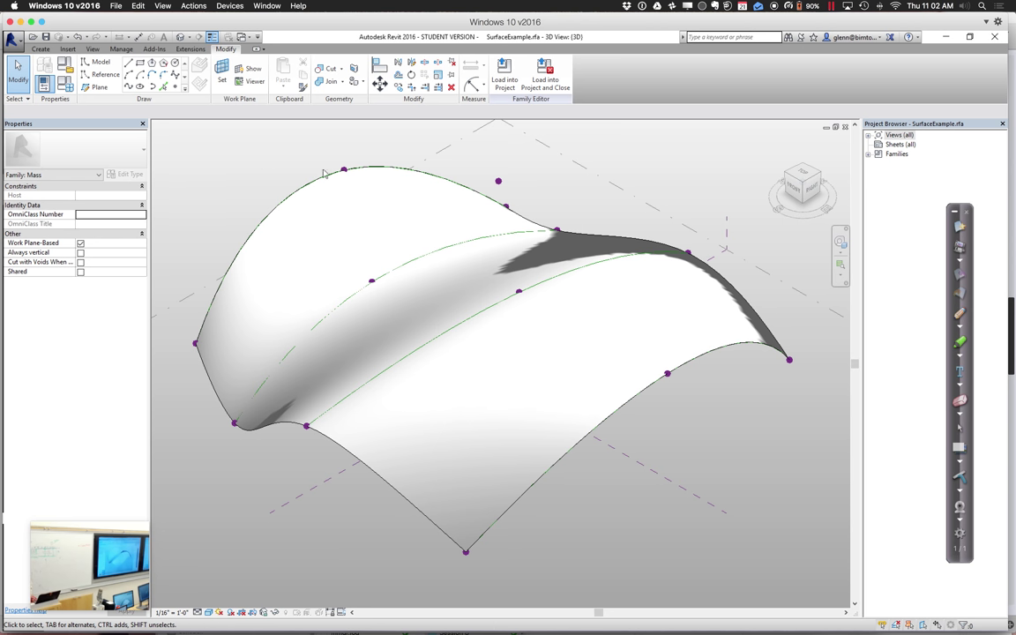
Step: Raise the midpoint reference point of the curve next to the rear spline to an offset of about 42' 9", reshaping the surface
{"action": "left_click", "coordinate": [371, 283]}
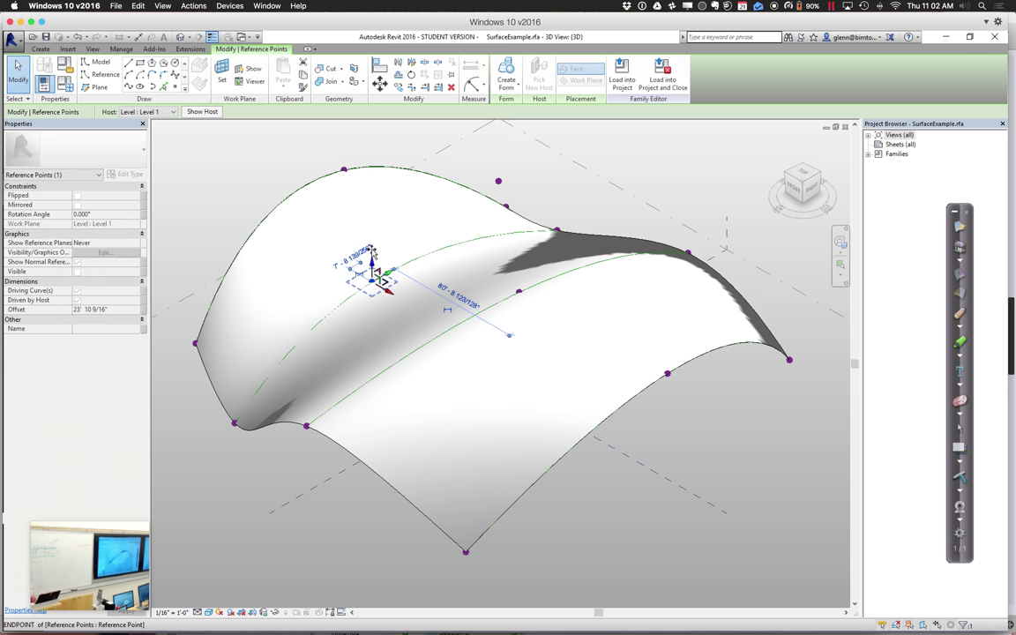
{"action": "left_click_drag", "start_coordinate": [371, 249], "coordinate": [370, 228]}
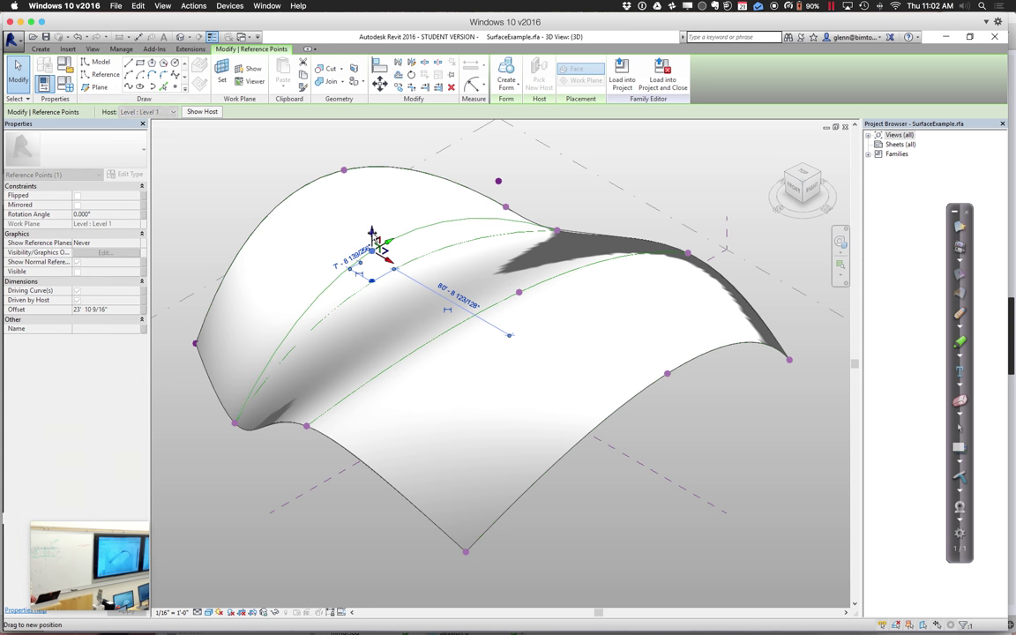
{"action": "left_click", "coordinate": [209, 203]}
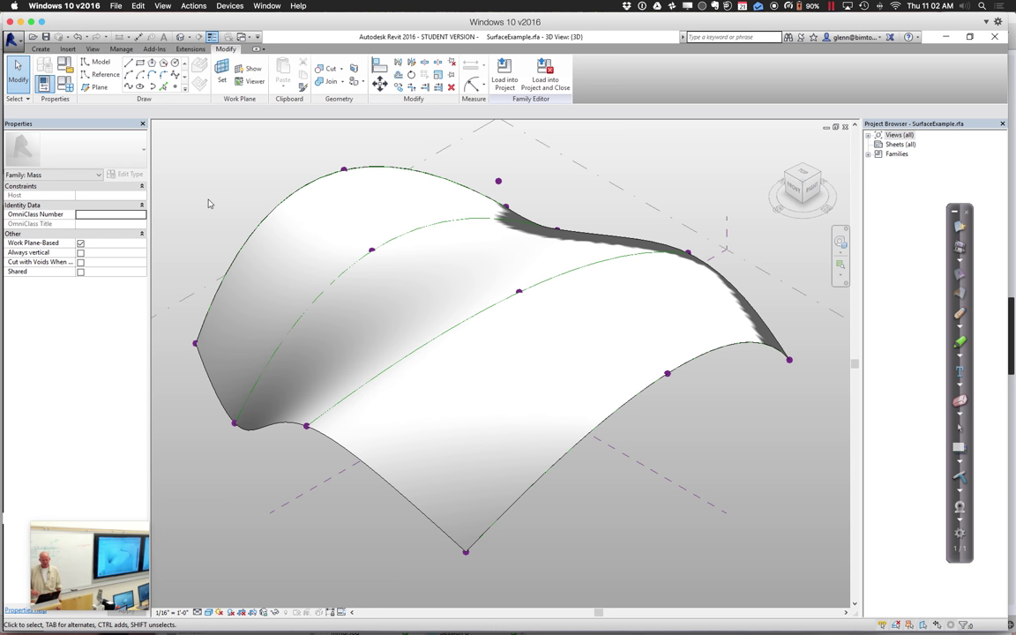
Step: Link the Offset of the raised midpoint reference point on the second curve to a new instance parameter named MiddlePointHeight
{"action": "left_click", "coordinate": [372, 252]}
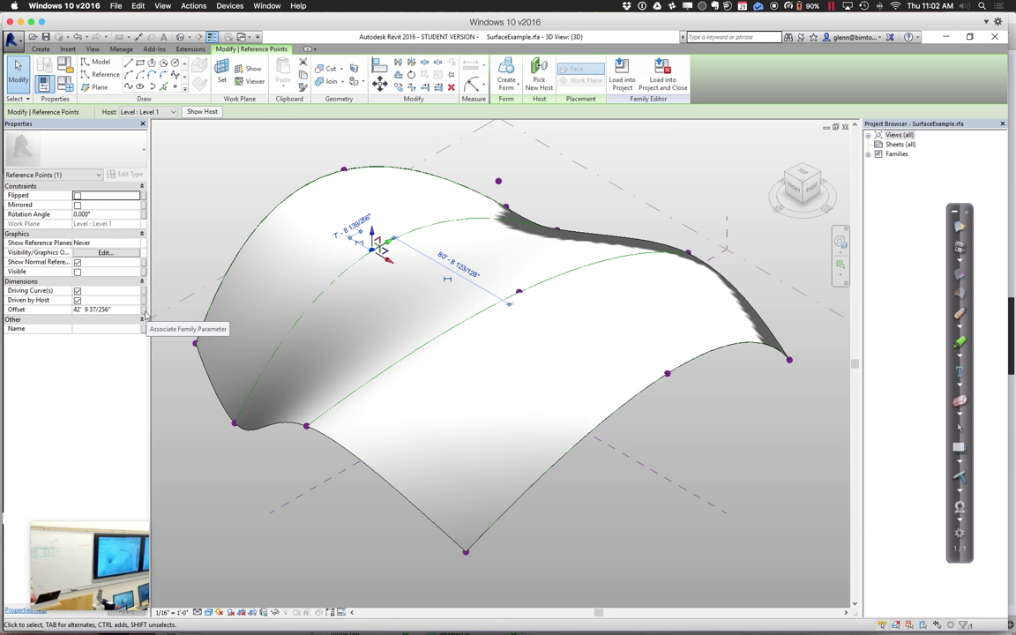
{"action": "left_click", "coordinate": [144, 310]}
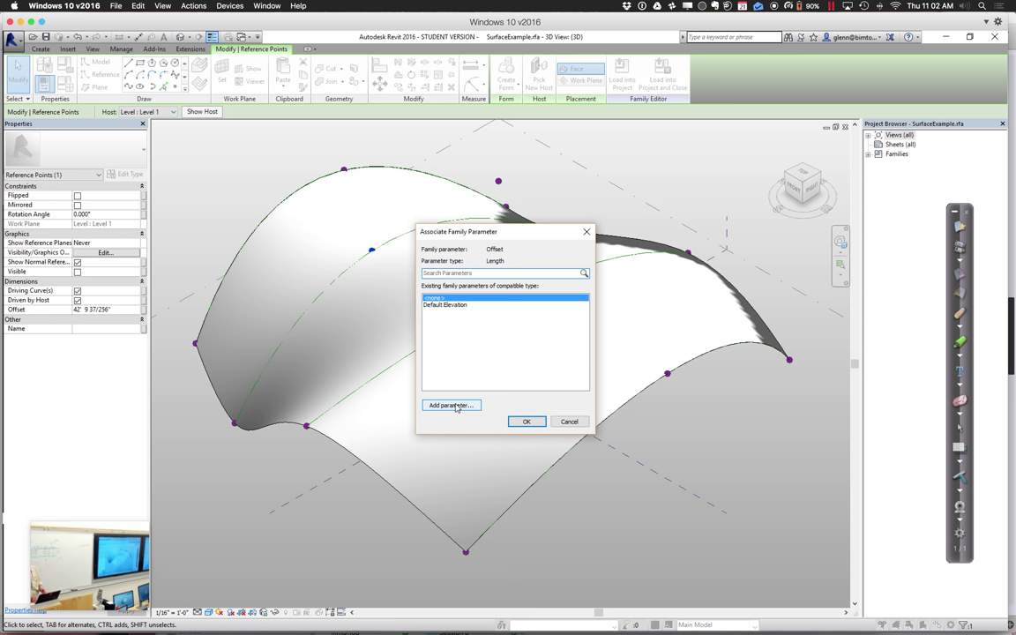
{"action": "left_click", "coordinate": [451, 404]}
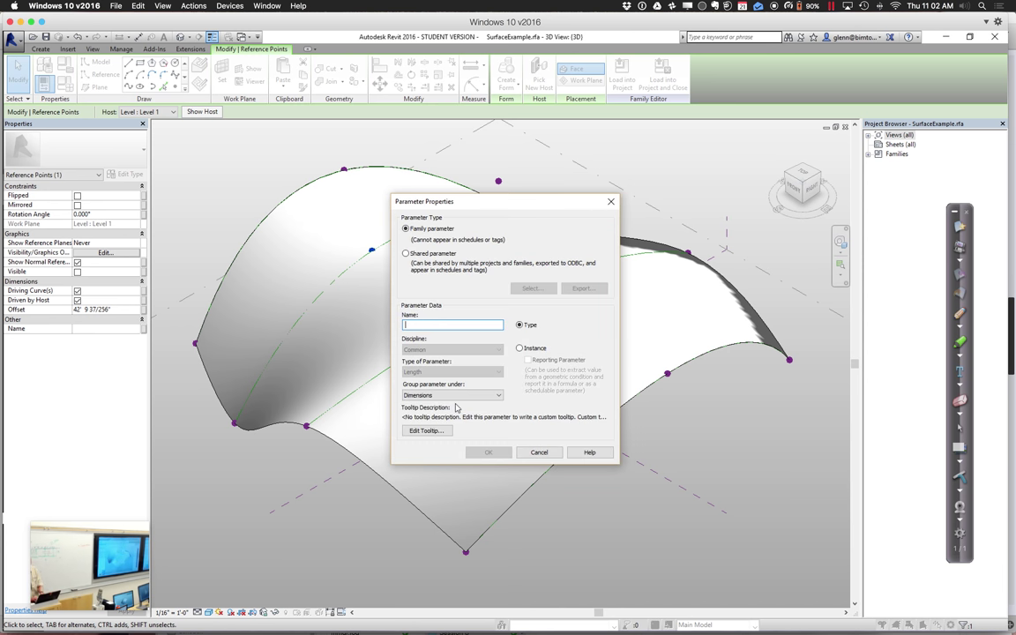
{"action": "type", "text": "MiddlePointHeight"}
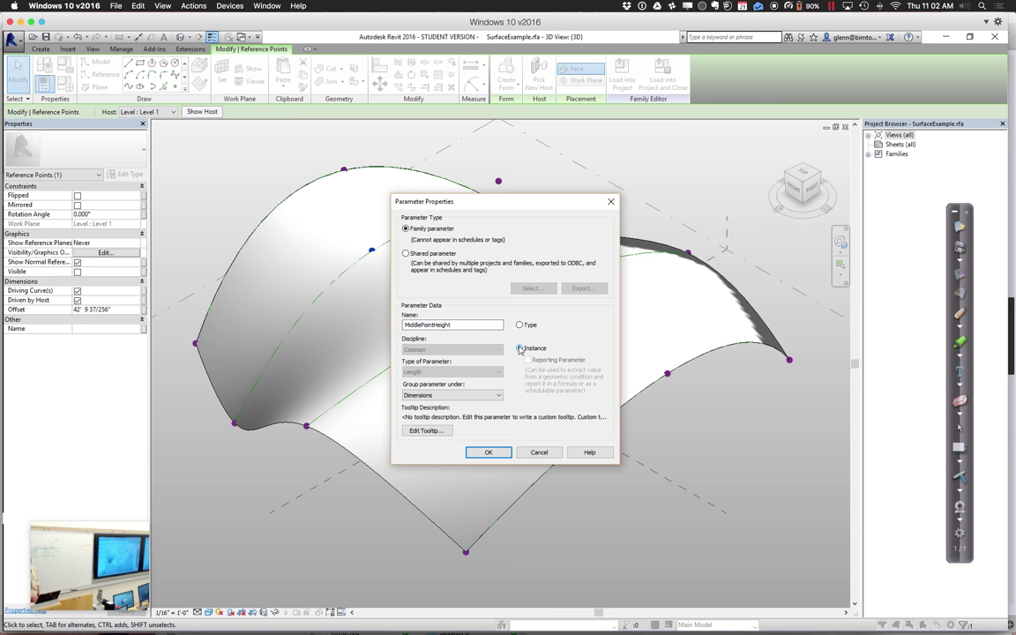
{"action": "left_click", "coordinate": [488, 453]}
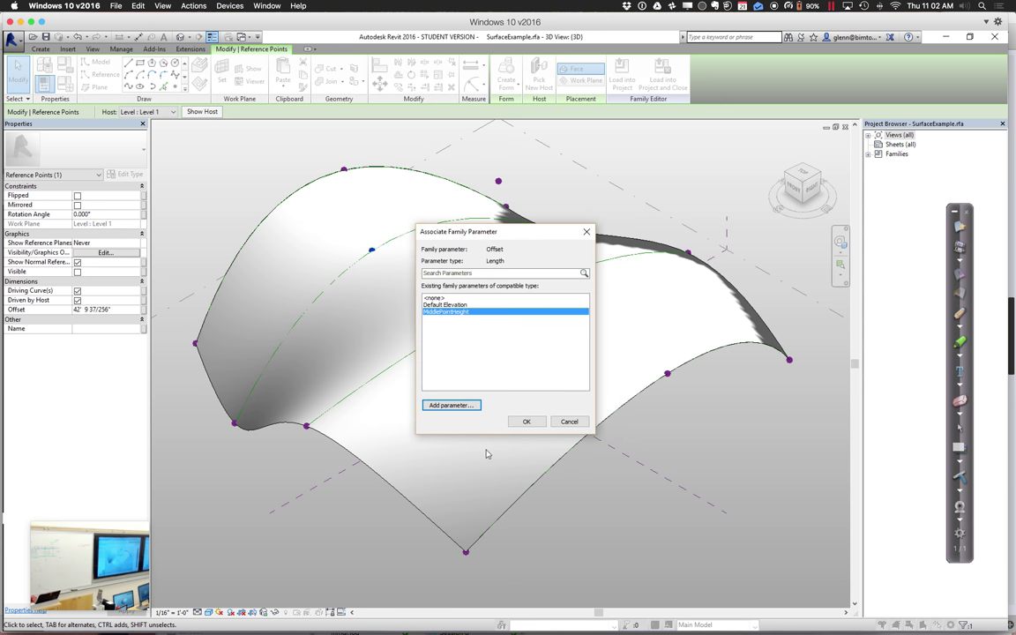
{"action": "left_click", "coordinate": [526, 423]}
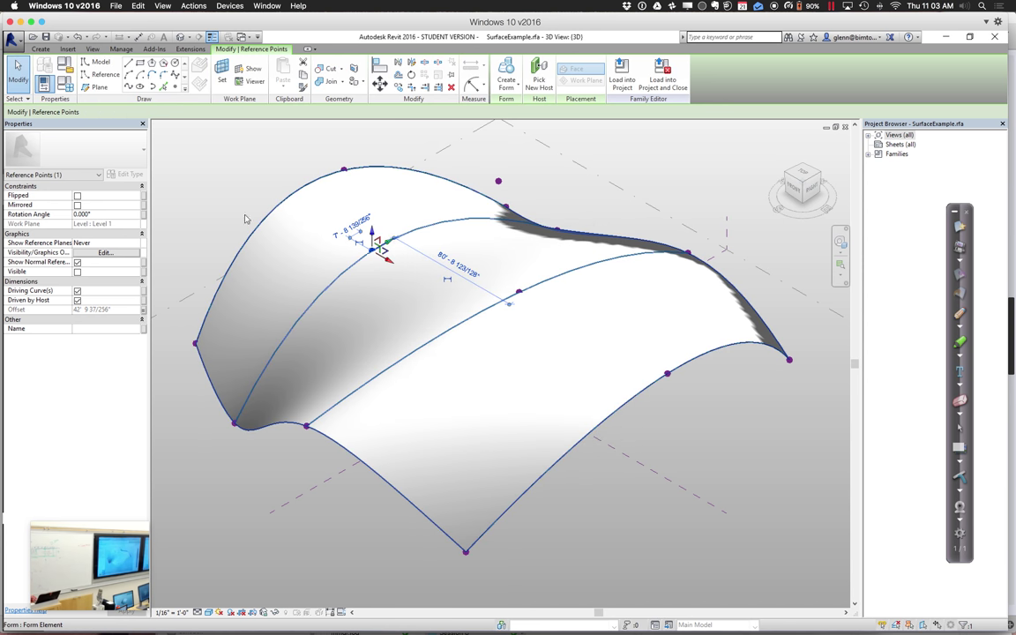
Step: Test the surface with MiddlePointHeight at 50' in the family types, and set the parameter to 60'
{"action": "left_click", "coordinate": [65, 85]}
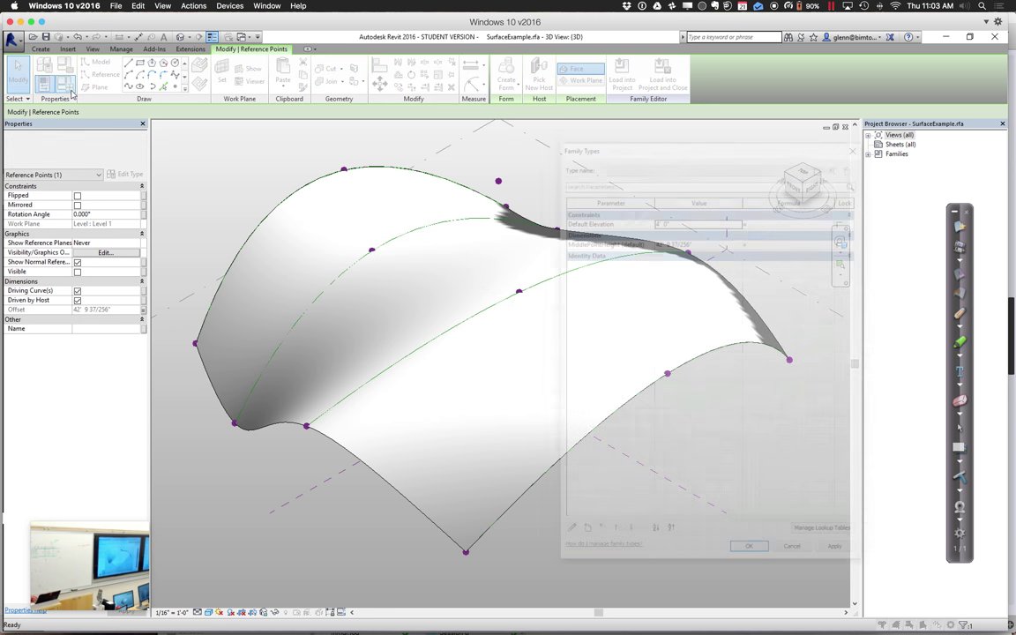
{"action": "left_click", "coordinate": [729, 242]}
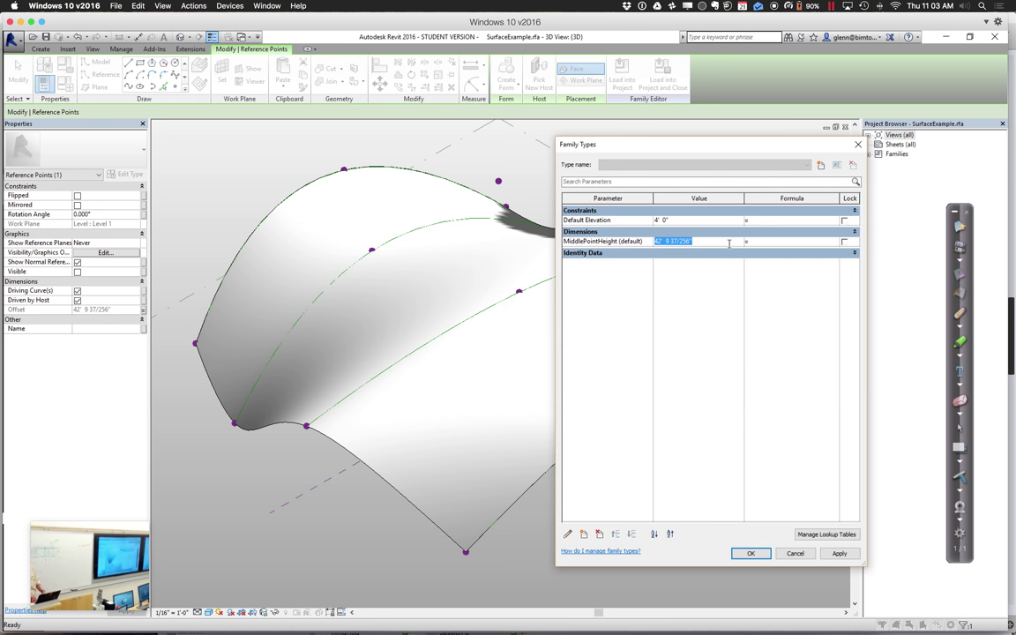
{"action": "type", "text": "50"}
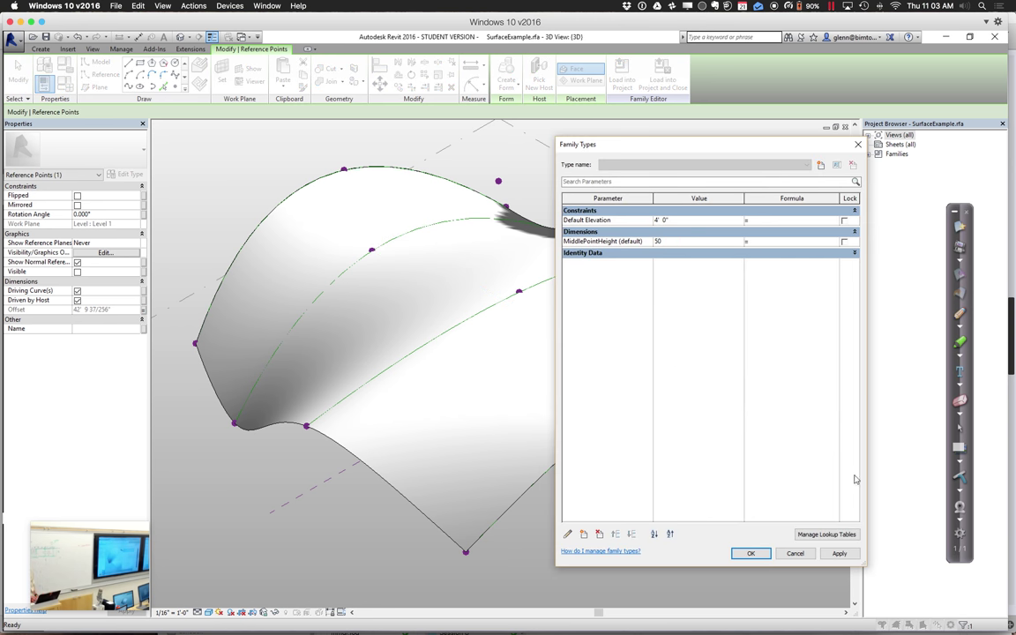
{"action": "left_click", "coordinate": [839, 553]}
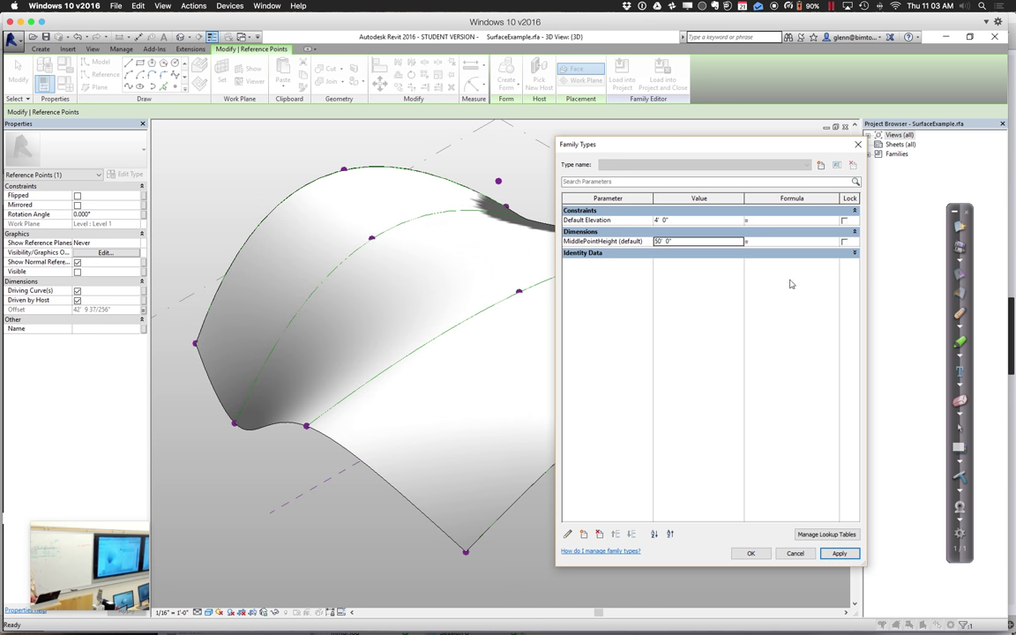
{"action": "type", "text": "60"}
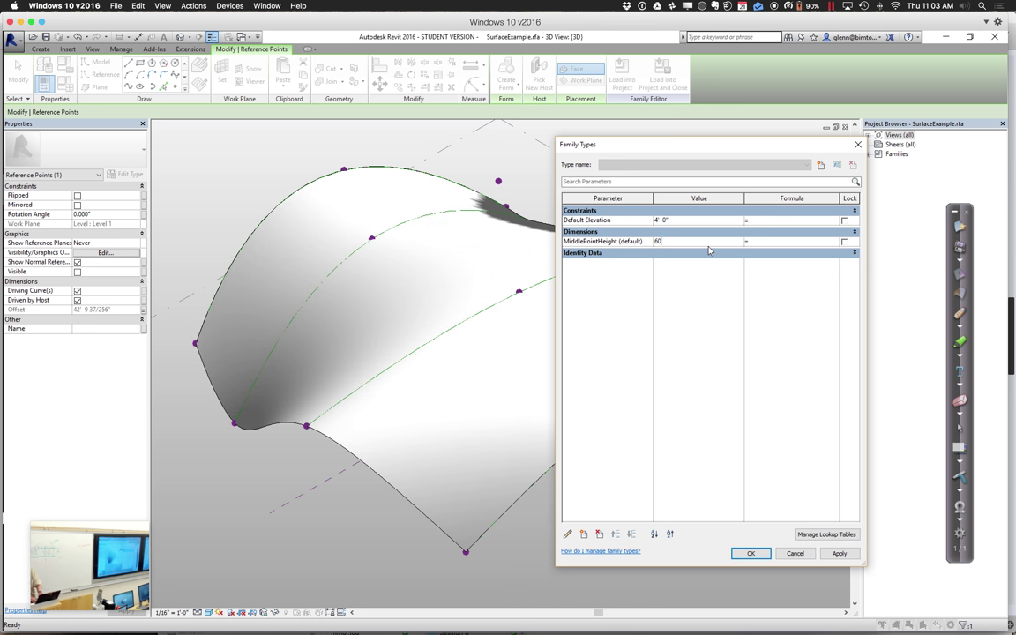
{"action": "left_click", "coordinate": [838, 553]}
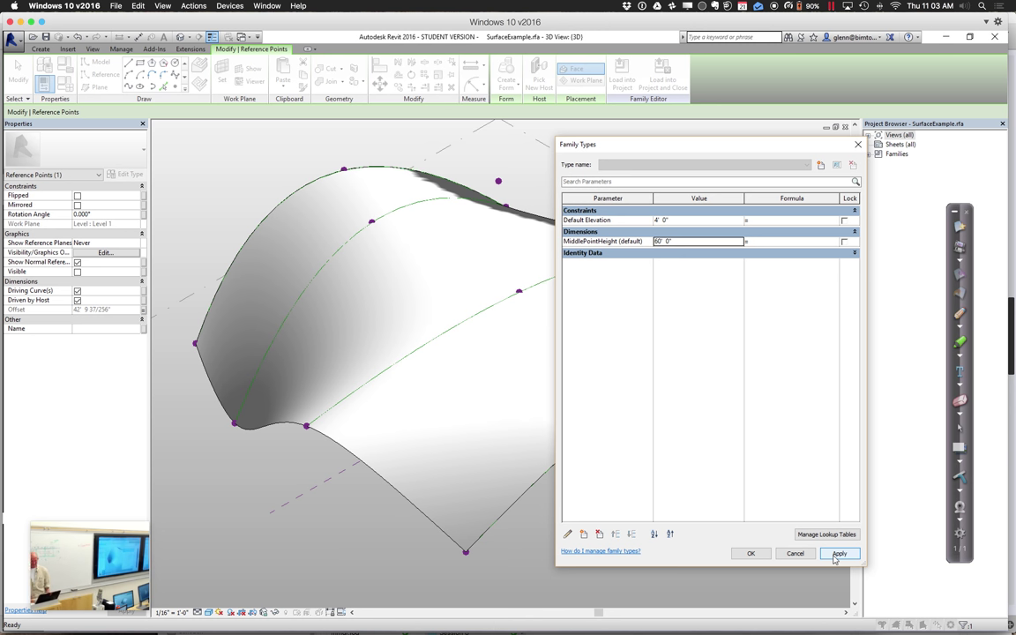
{"action": "left_click", "coordinate": [758, 555]}
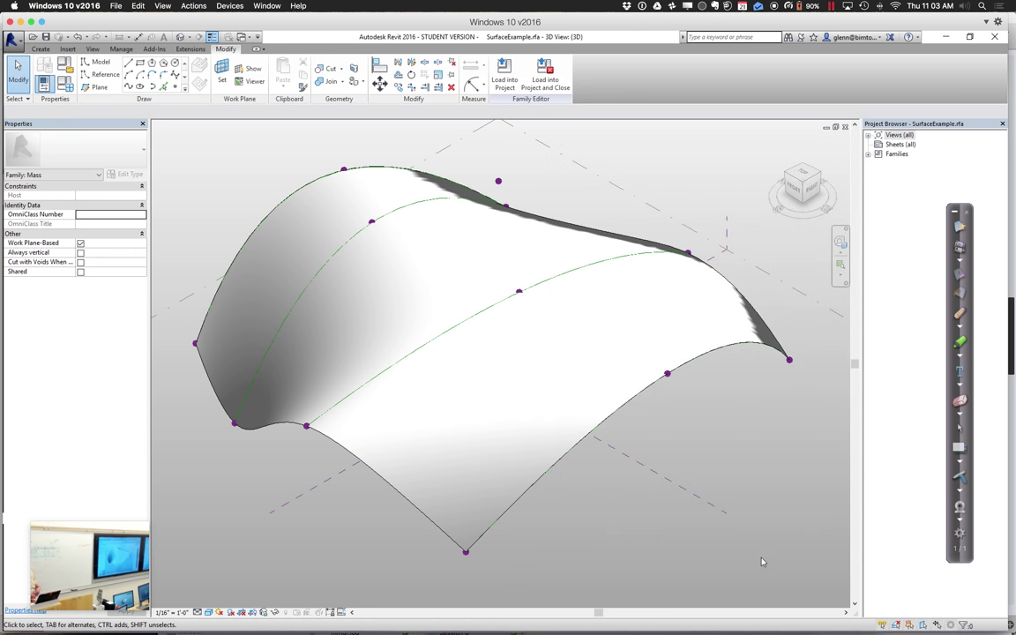
Step: Load the family into the project, overwriting the existing version, and set the placed surface mass's MiddlePointHeight to 40'
{"action": "left_click", "coordinate": [506, 74]}
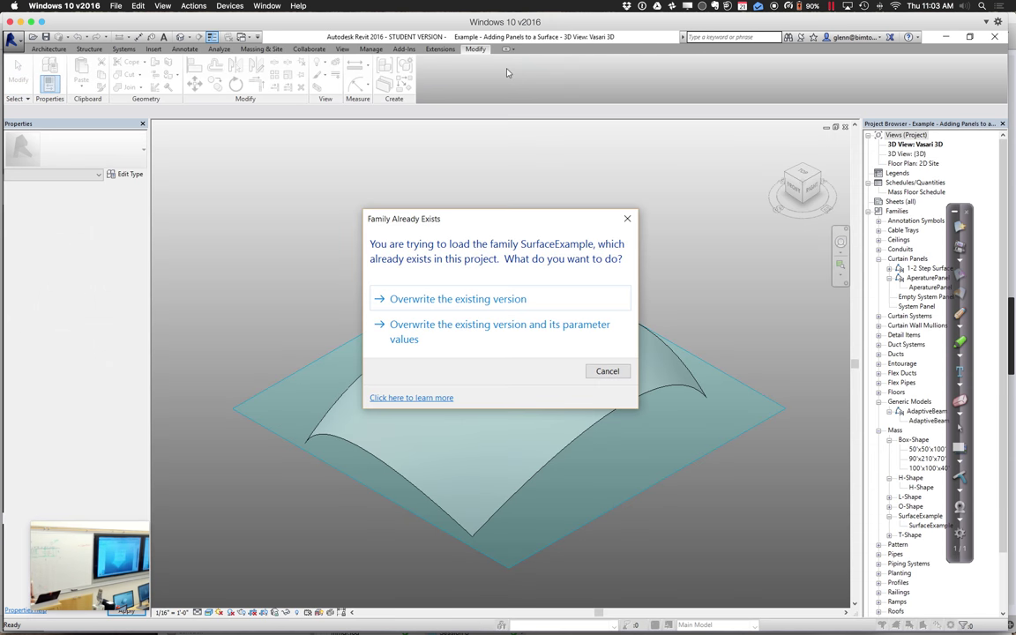
{"action": "left_click", "coordinate": [473, 301]}
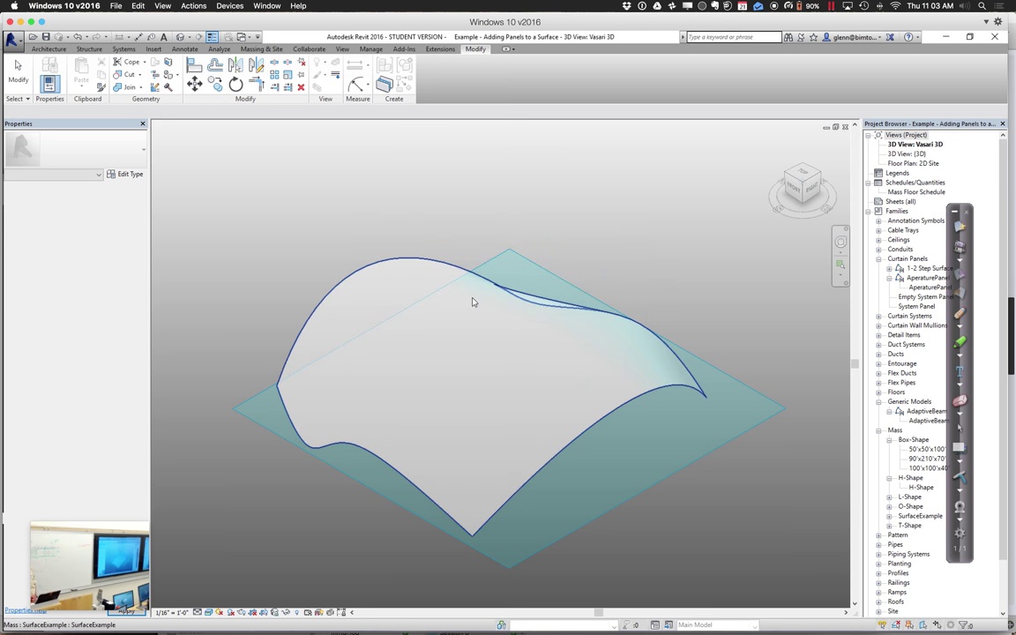
{"action": "left_click", "coordinate": [340, 290]}
{"action": "left_click", "coordinate": [340, 289]}
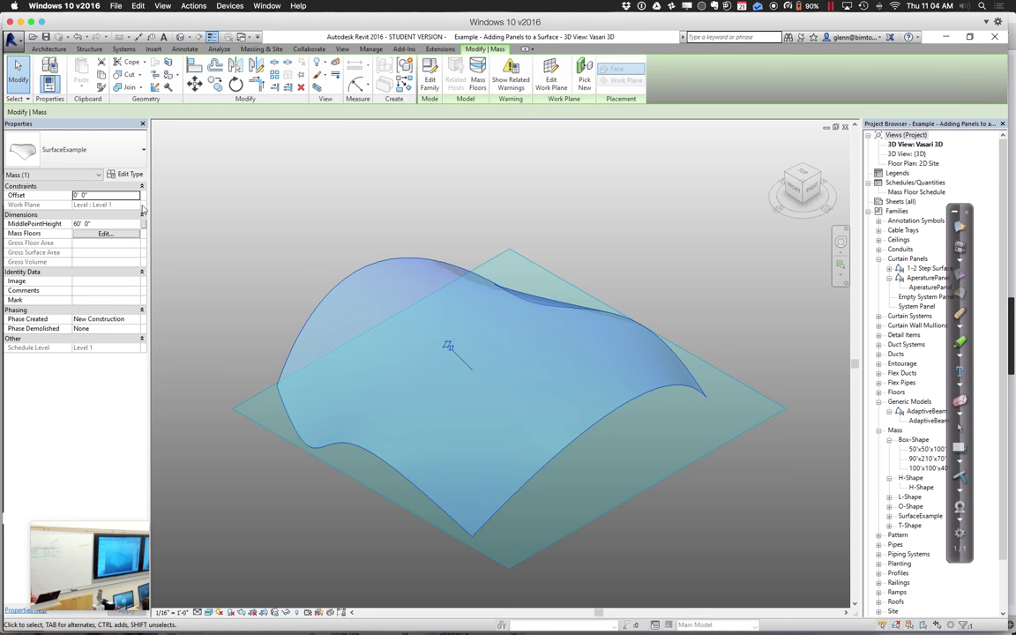
{"action": "left_click", "coordinate": [106, 224]}
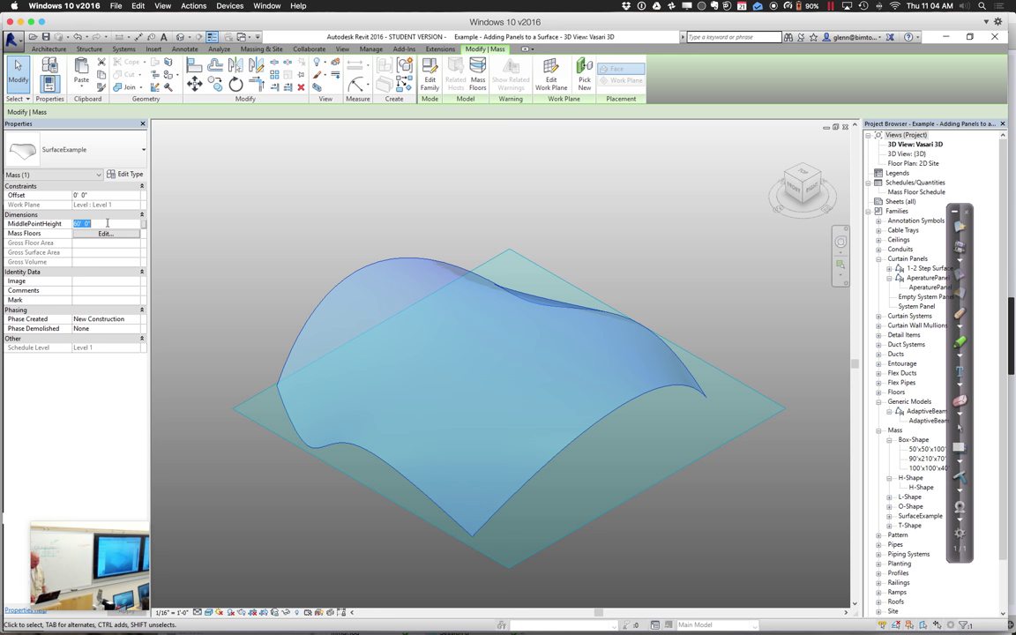
{"action": "type", "text": "40"}
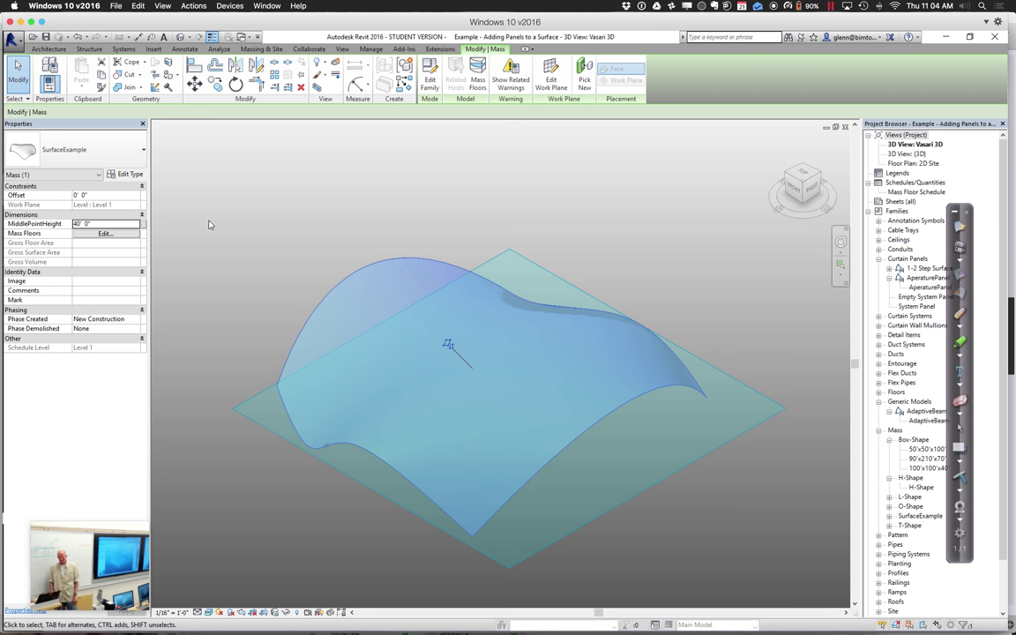
{"action": "key", "text": "Escape"}
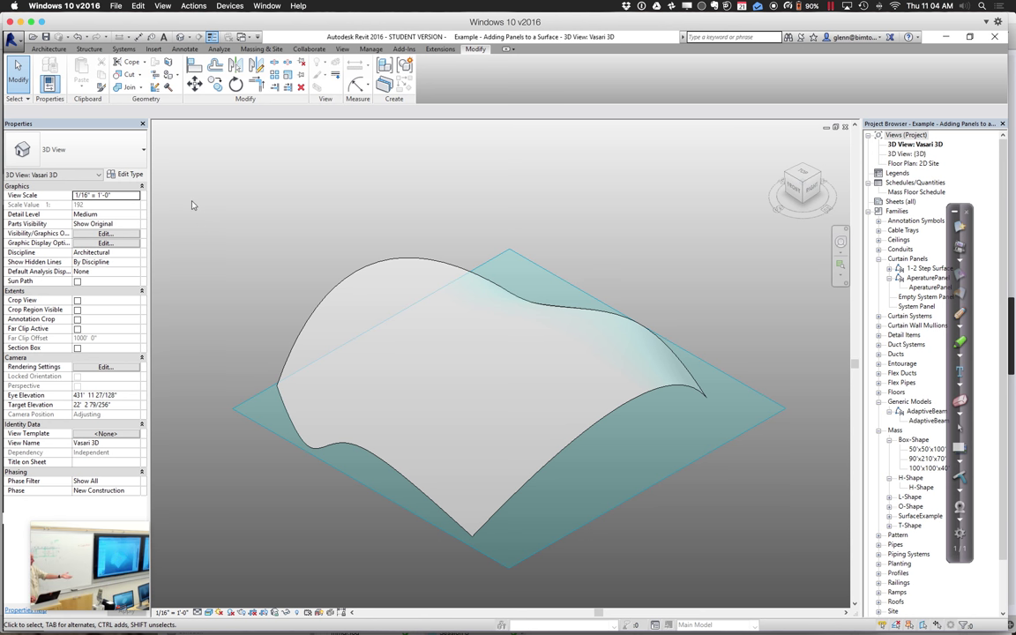
Step: Launch Dynamo and open 1A - Adding Panels to a Surface-Start.dyn from the Session 8 folder Example 8.2 - Adding Panels to a Surface
{"action": "left_click", "coordinate": [405, 49]}
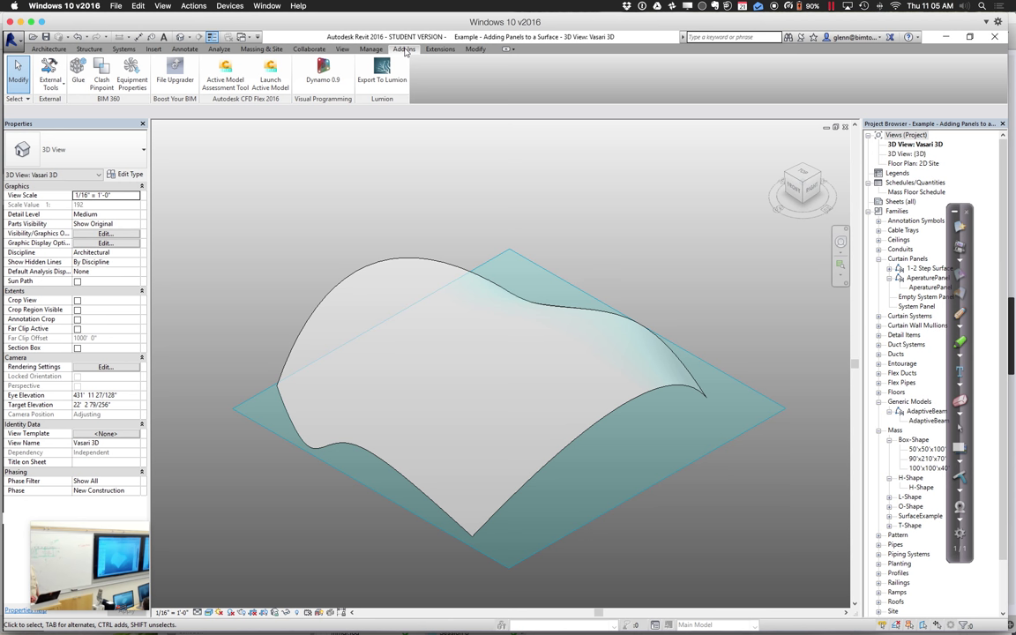
{"action": "left_click", "coordinate": [322, 75]}
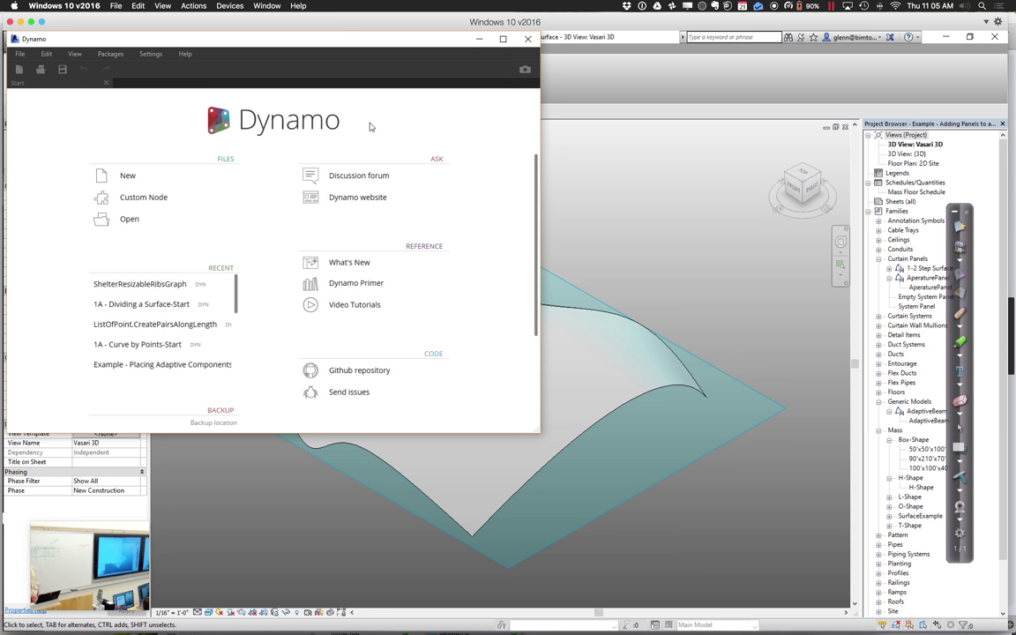
{"action": "left_click", "coordinate": [128, 219]}
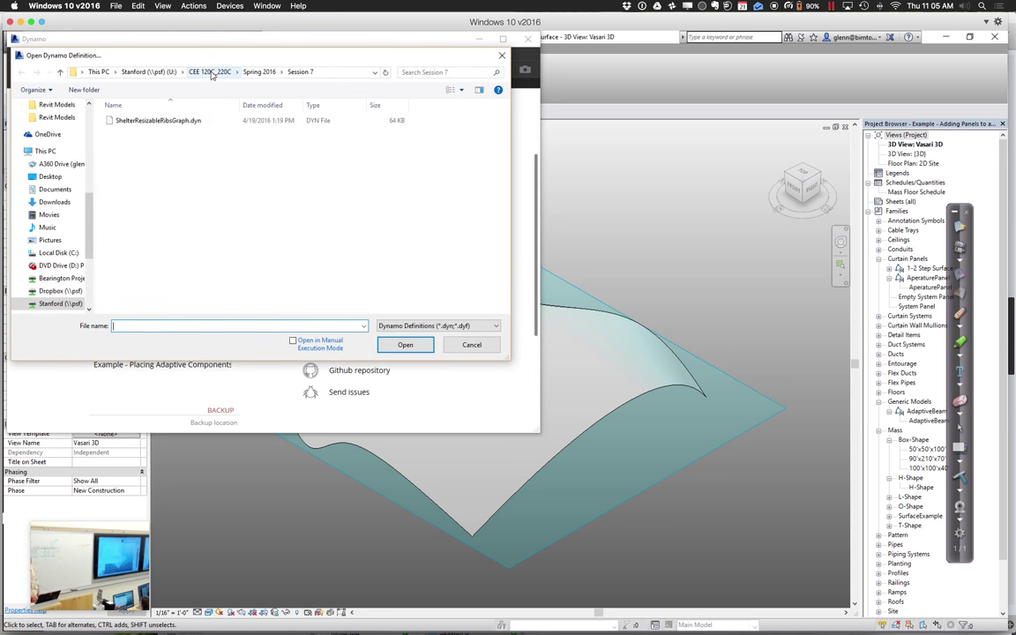
{"action": "left_click", "coordinate": [258, 71]}
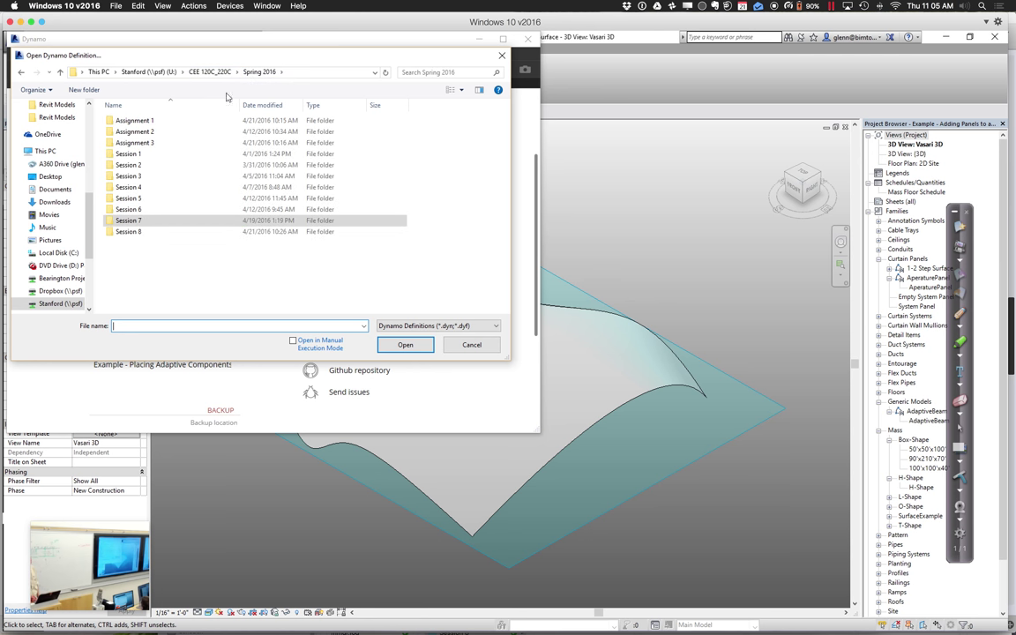
{"action": "double_click", "coordinate": [123, 232]}
{"action": "double_click", "coordinate": [141, 121]}
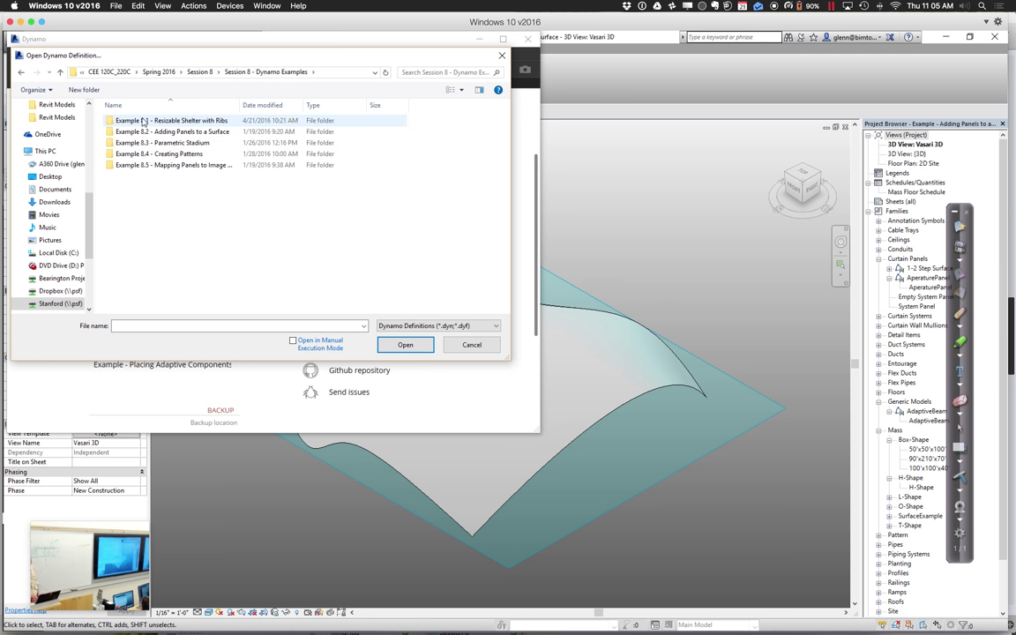
{"action": "double_click", "coordinate": [145, 132]}
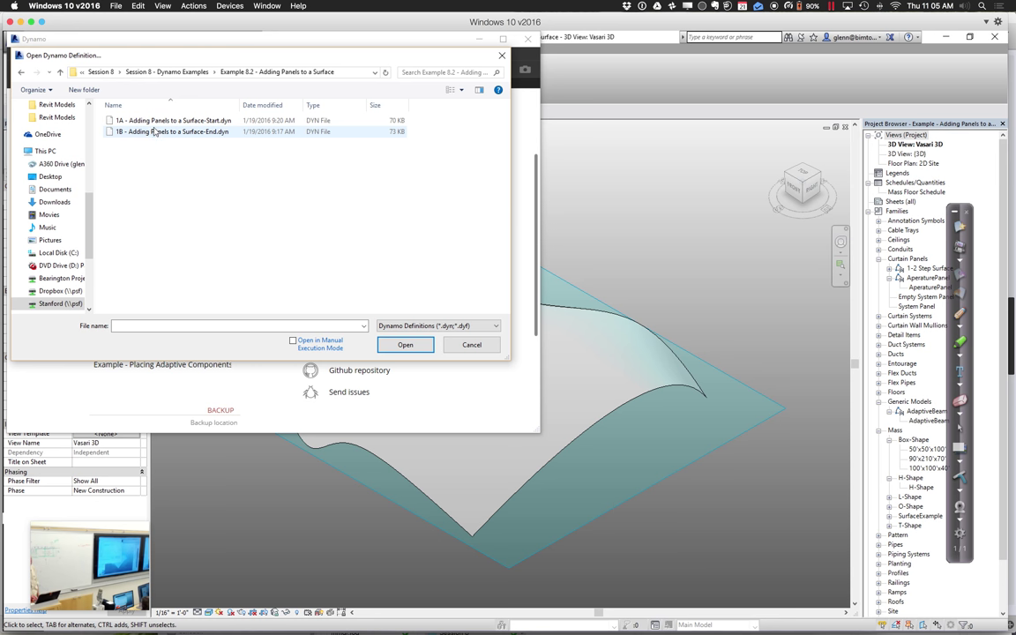
{"action": "left_click", "coordinate": [141, 120]}
{"action": "left_click", "coordinate": [425, 347]}
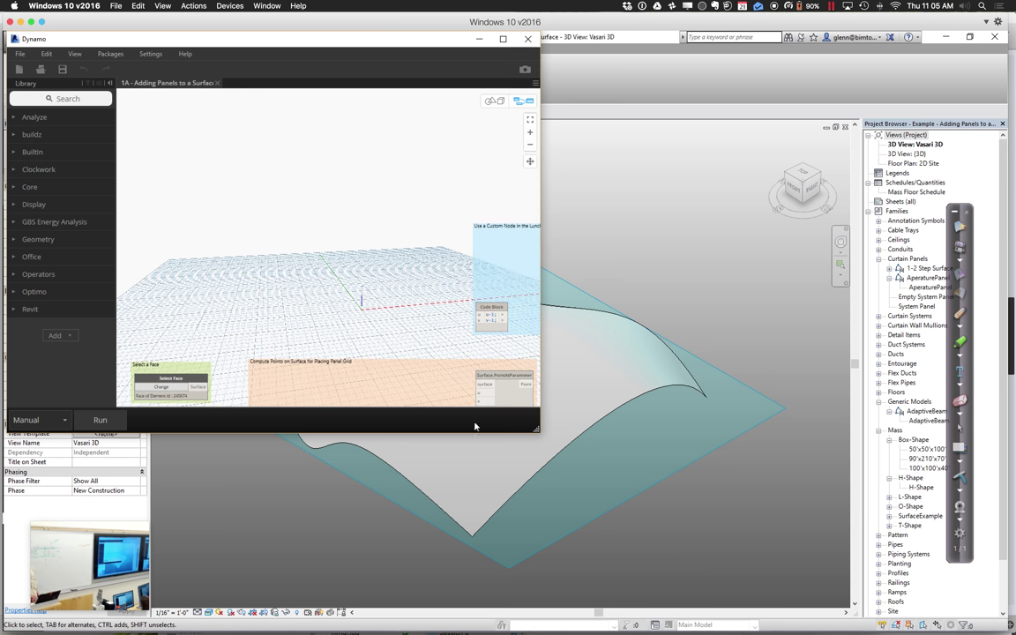
Step: Enlarge the Dynamo window and frame the graph's Select a Face group with the panel and beam point groups
{"action": "left_click_drag", "start_coordinate": [534, 430], "coordinate": [799, 567]}
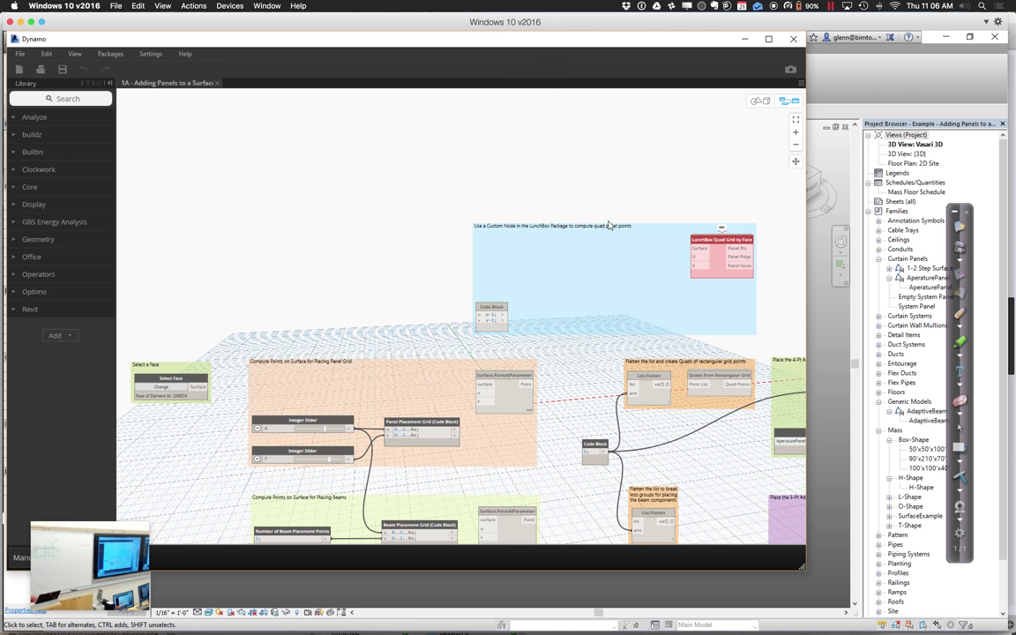
{"action": "left_click_drag", "start_coordinate": [404, 45], "coordinate": [594, 53]}
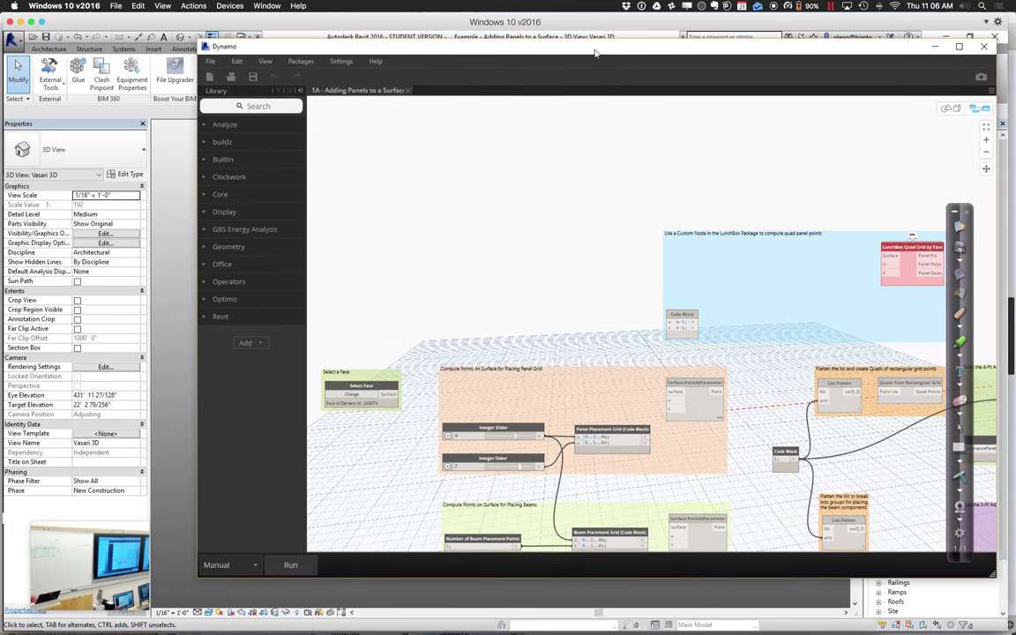
{"action": "left_click", "coordinate": [985, 143]}
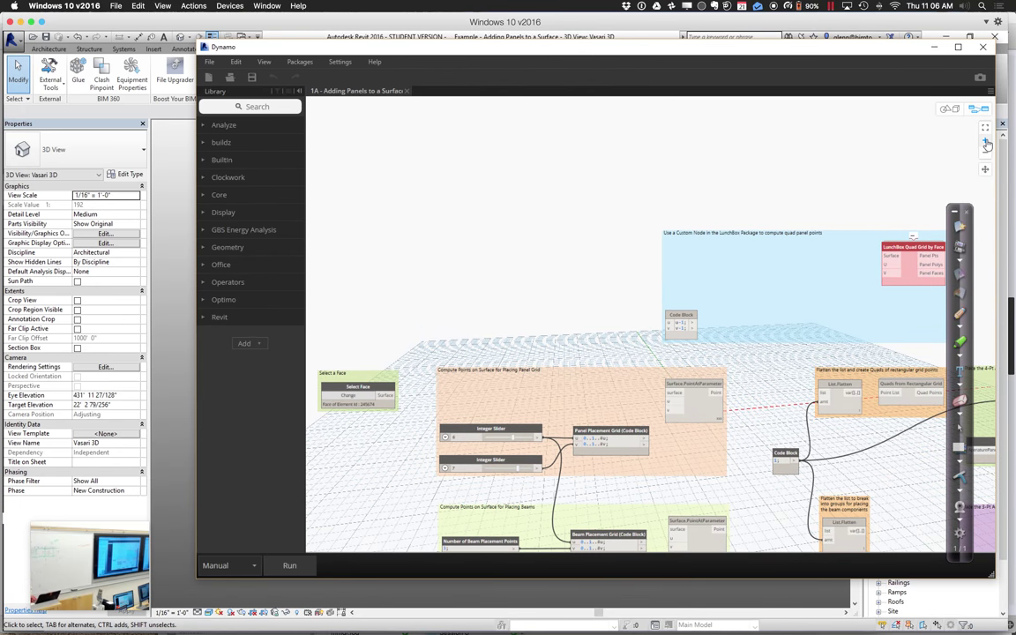
{"action": "left_click", "coordinate": [985, 143]}
{"action": "left_click", "coordinate": [985, 143]}
{"action": "left_click", "coordinate": [985, 143]}
{"action": "left_click", "coordinate": [985, 143]}
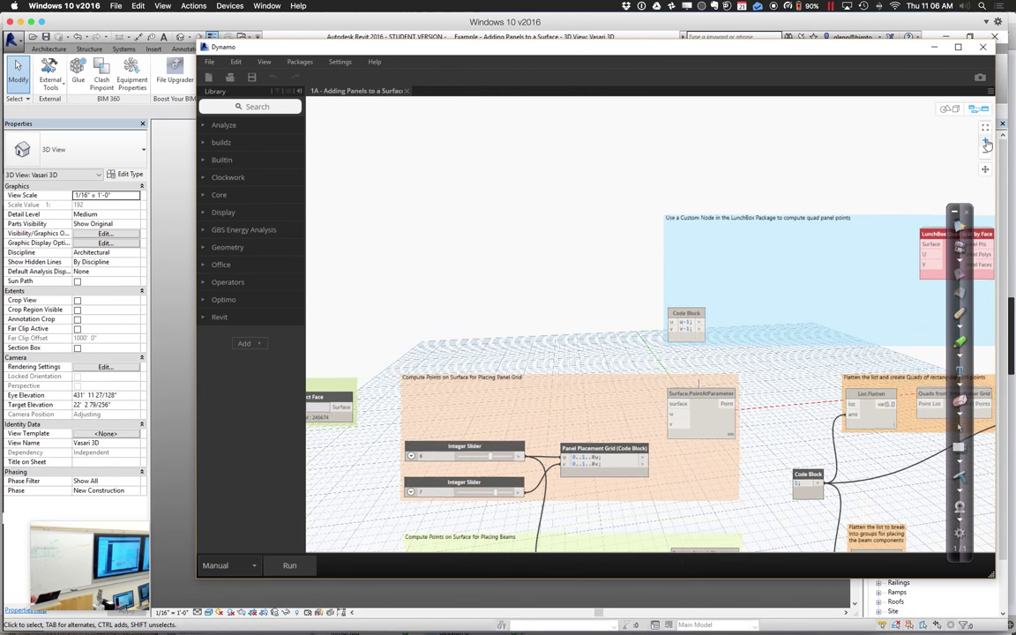
{"action": "left_click", "coordinate": [986, 172]}
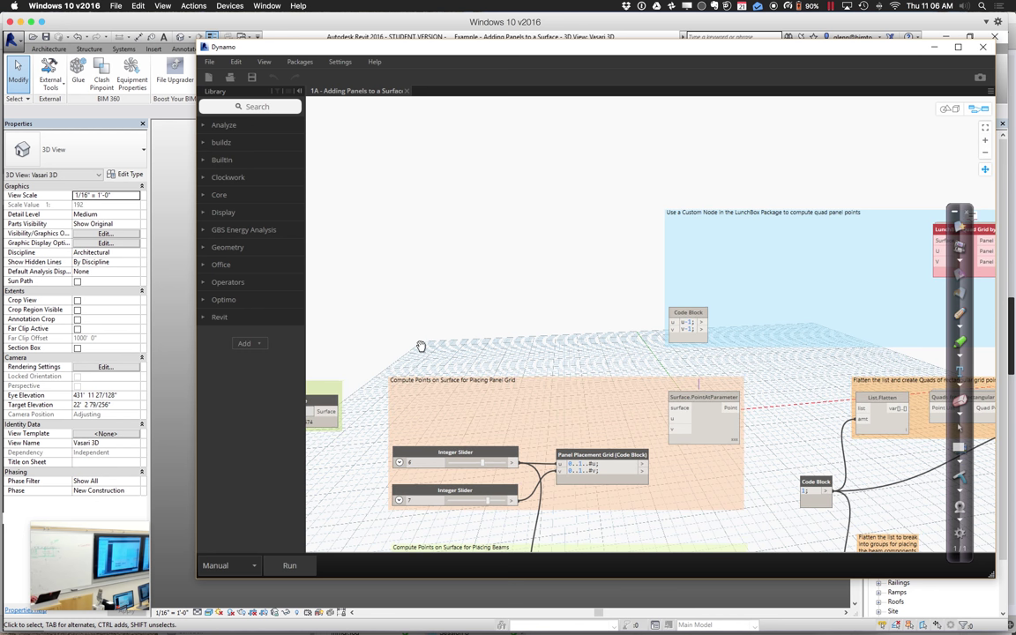
{"action": "left_click_drag", "start_coordinate": [422, 344], "coordinate": [563, 218]}
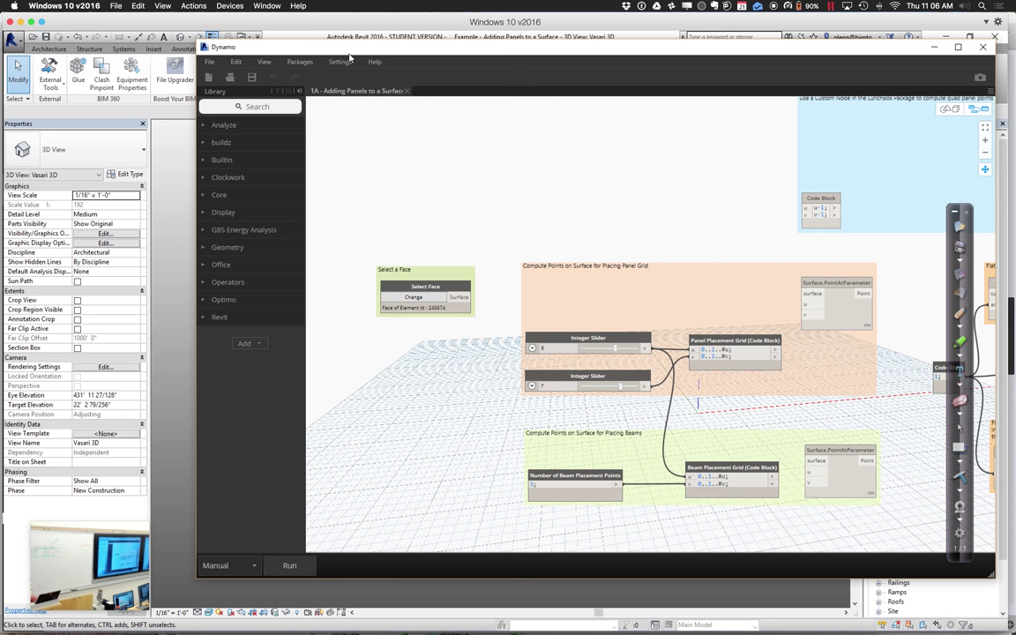
Step: Assign the curved surface of the SurfaceExample mass in the 3D view to the Select Face node
{"action": "left_click_drag", "start_coordinate": [350, 58], "coordinate": [560, 86]}
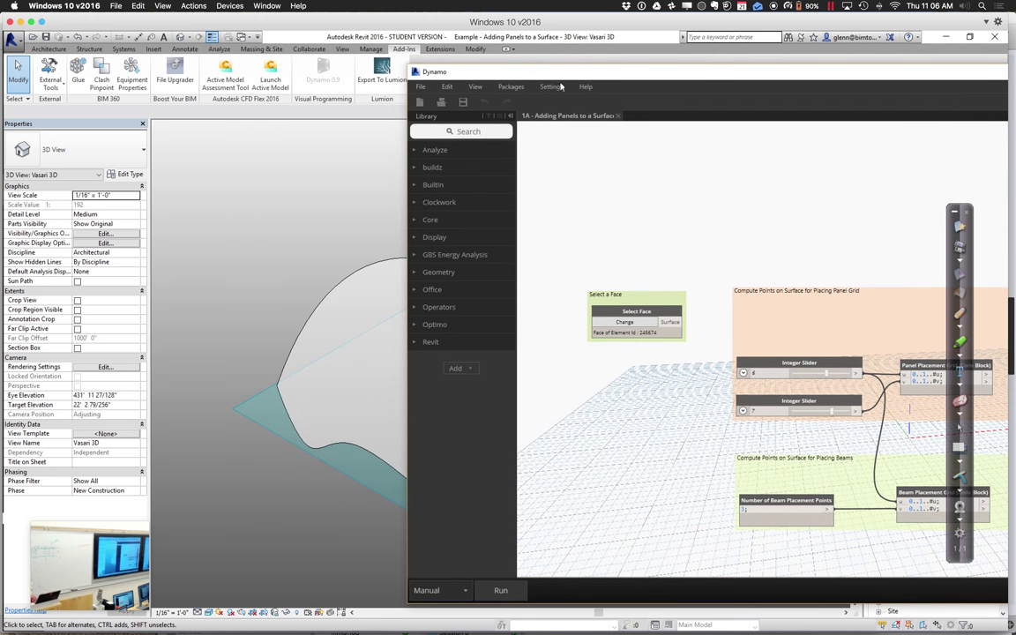
{"action": "left_click", "coordinate": [624, 322]}
{"action": "left_click", "coordinate": [360, 278]}
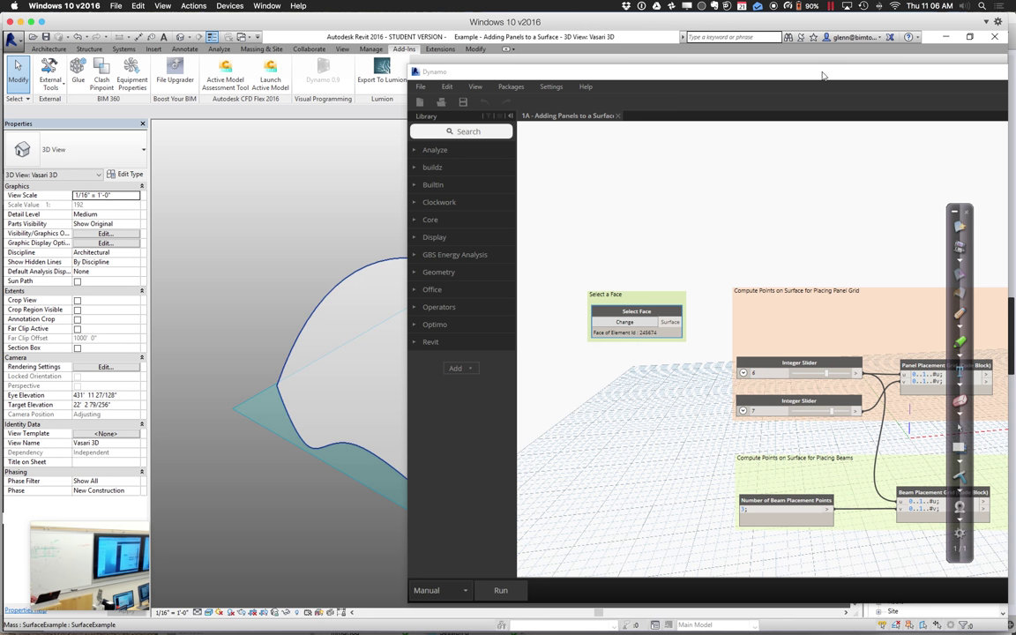
{"action": "left_click_drag", "start_coordinate": [822, 76], "coordinate": [598, 78]}
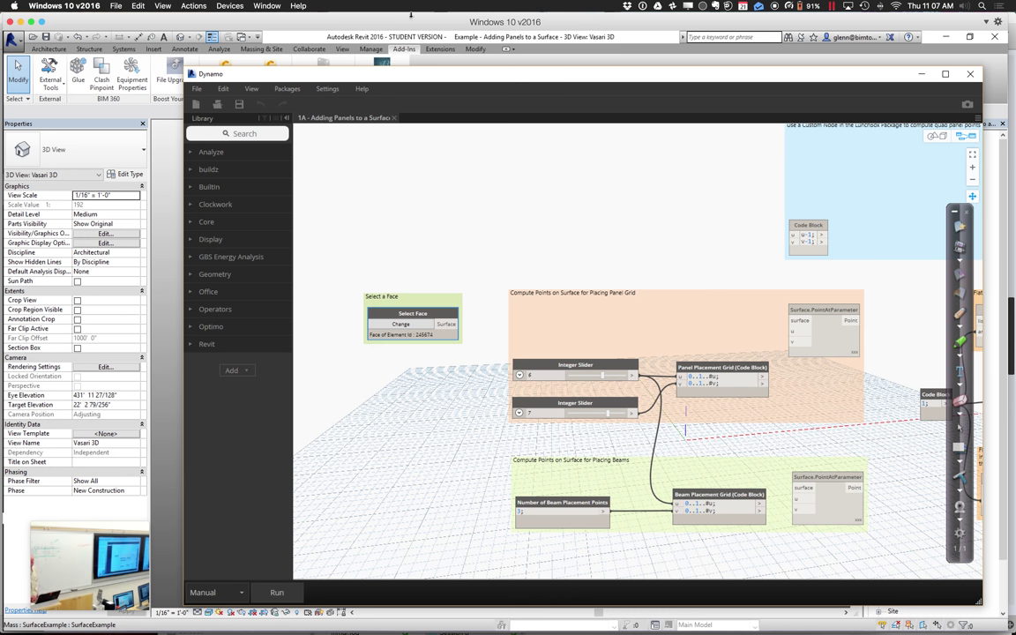
Step: Wire the Select Face surface and the Panel Placement Grid's u and v outputs into the panel group's Surface.PointAtParameter node and run the graph
{"action": "left_click", "coordinate": [456, 324]}
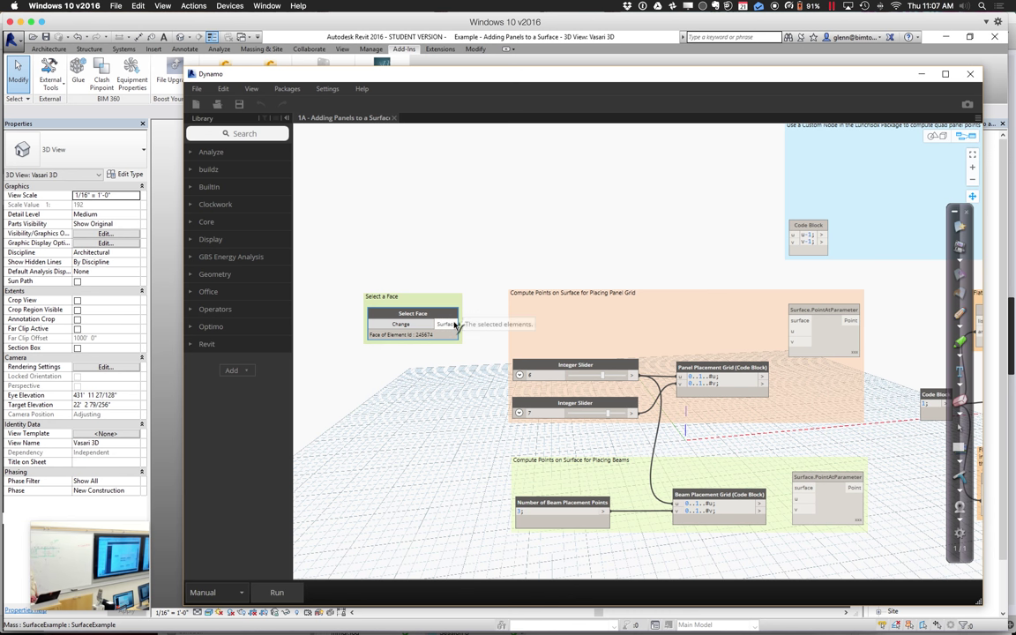
{"action": "left_click", "coordinate": [797, 322]}
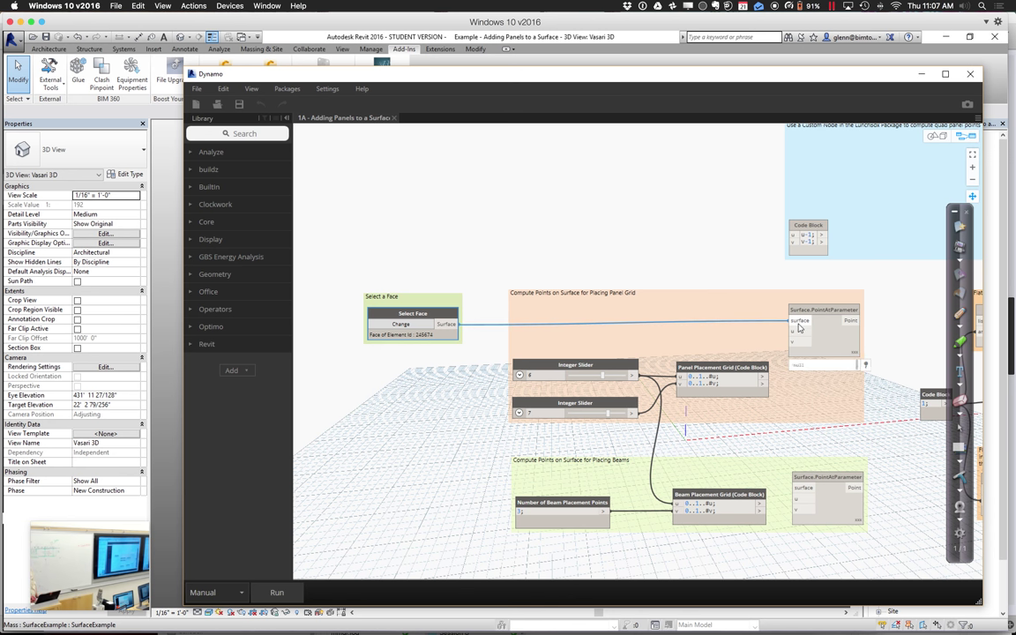
{"action": "left_click", "coordinate": [764, 379]}
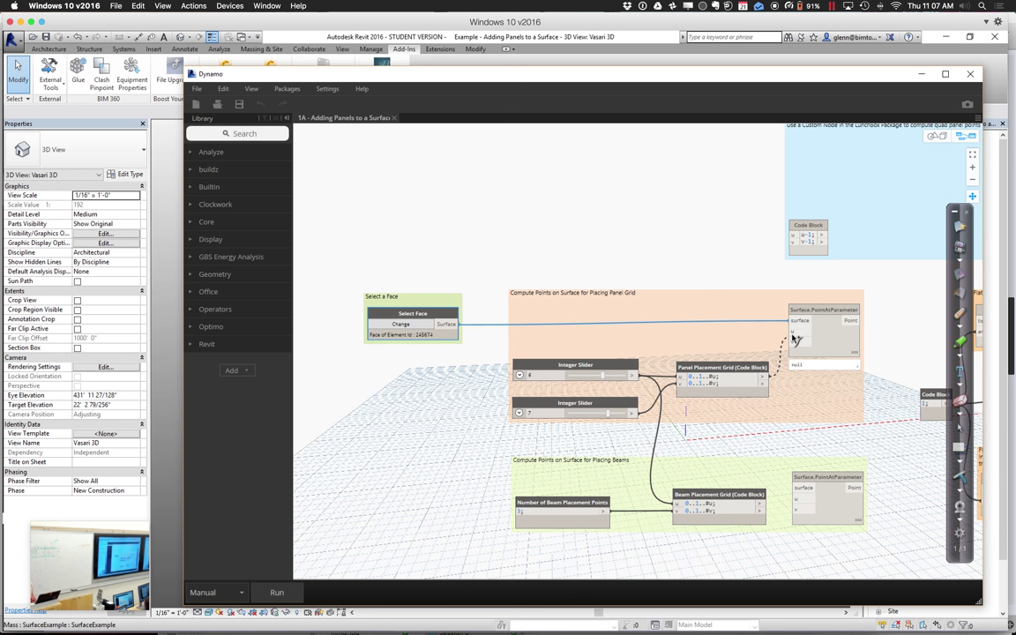
{"action": "left_click", "coordinate": [792, 332]}
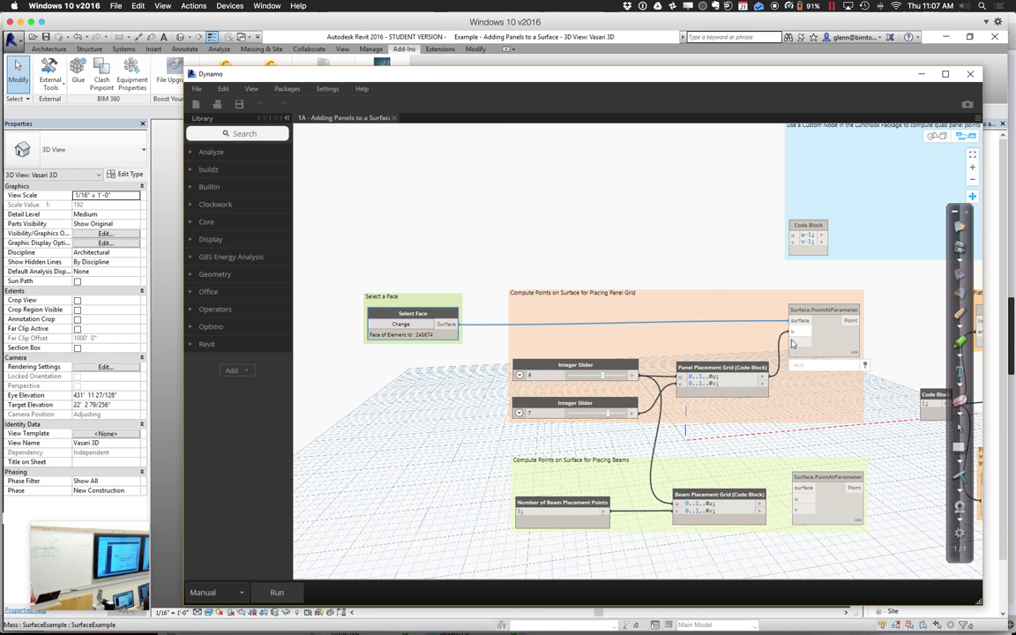
{"action": "left_click", "coordinate": [764, 384]}
{"action": "left_click", "coordinate": [795, 346]}
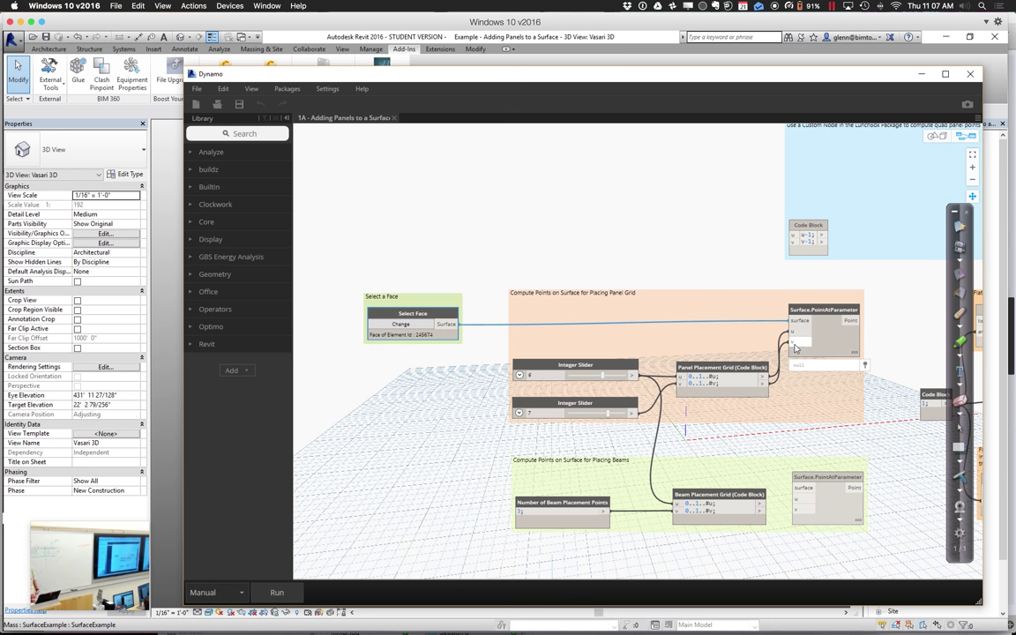
{"action": "left_click", "coordinate": [275, 592]}
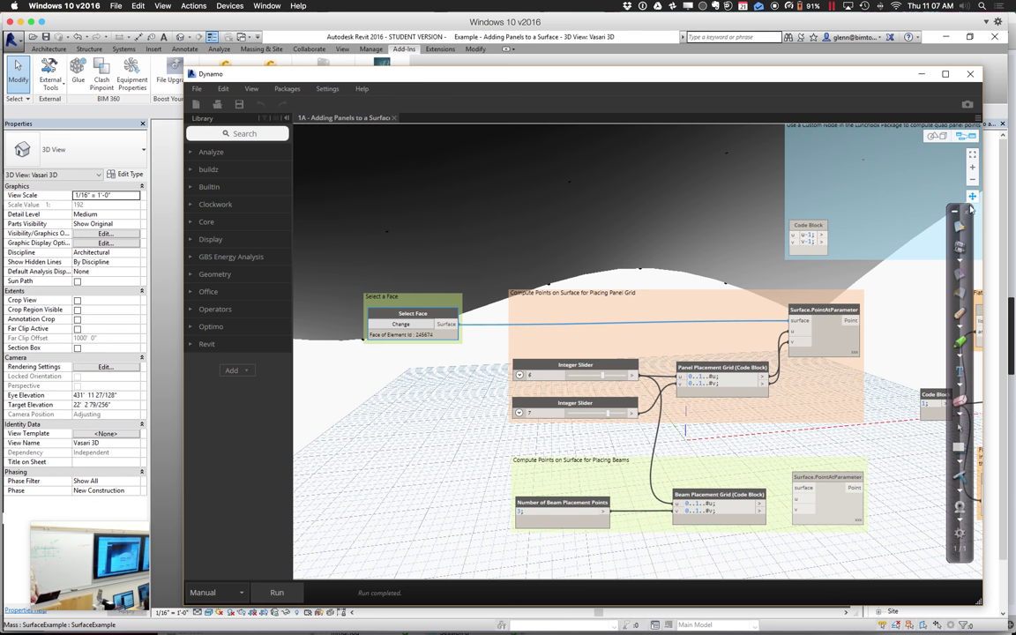
Step: Examine the computed points on the surface in the 3D background preview, fitted to view and orbited, and return to the graph
{"action": "left_click", "coordinate": [936, 135]}
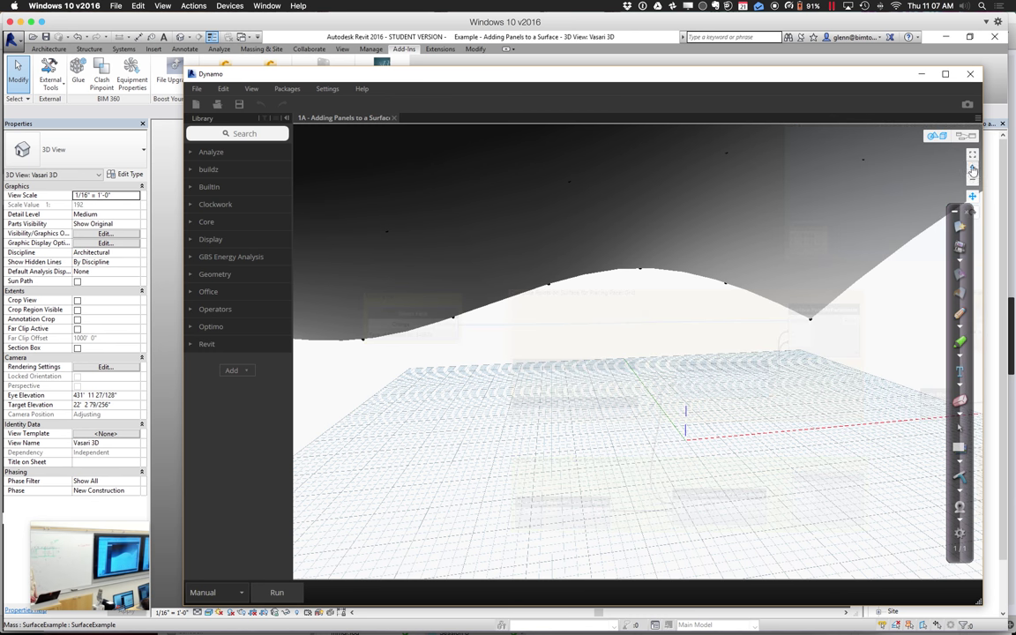
{"action": "left_click", "coordinate": [972, 156]}
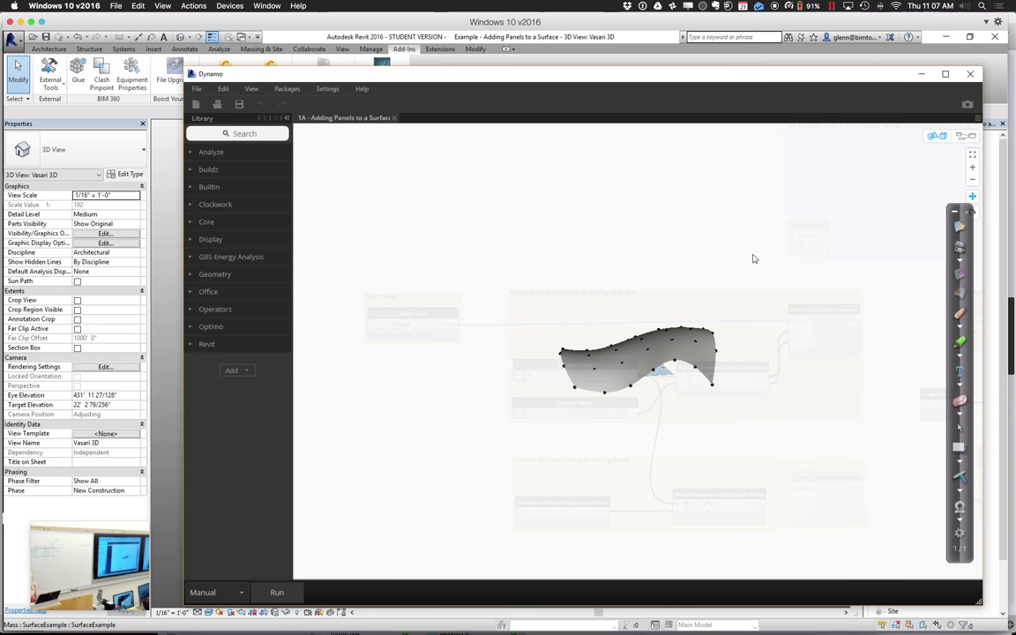
{"action": "left_click", "coordinate": [970, 196]}
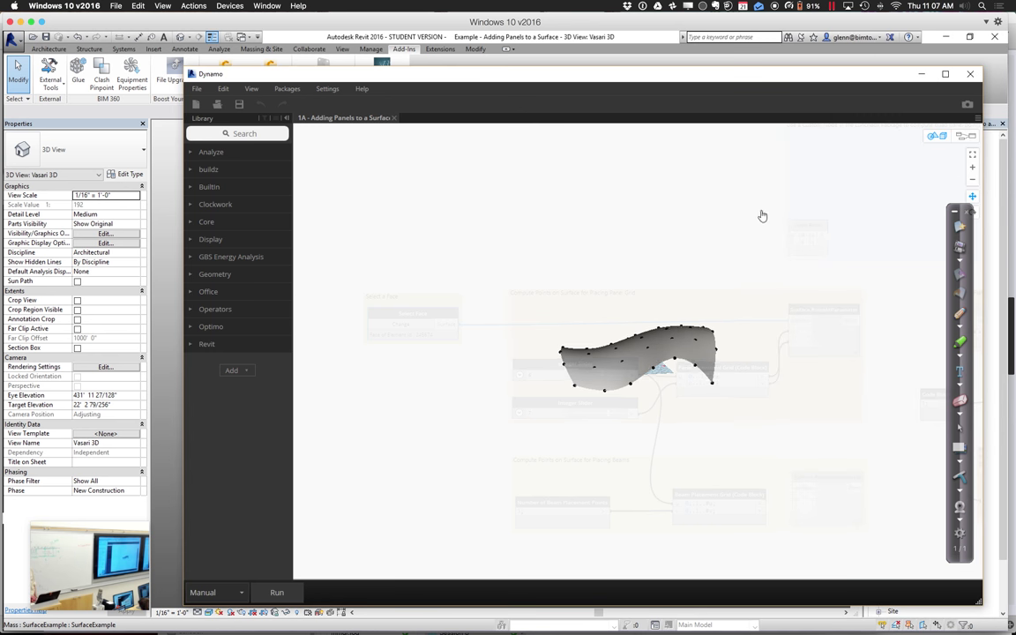
{"action": "left_click_drag", "start_coordinate": [763, 216], "coordinate": [875, 176]}
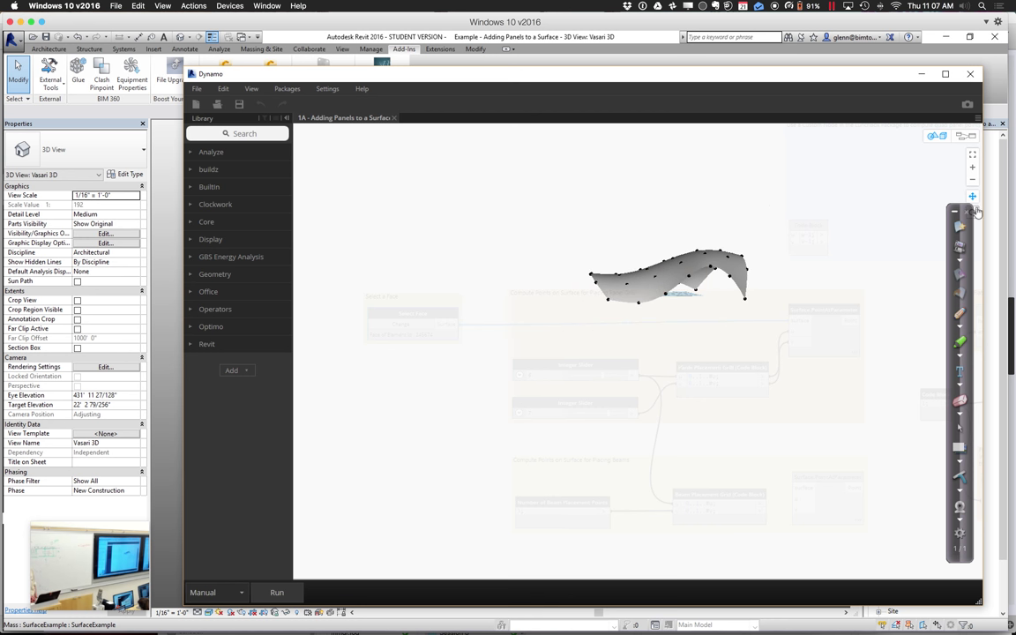
{"action": "left_click", "coordinate": [973, 212]}
{"action": "left_click_drag", "start_coordinate": [827, 204], "coordinate": [833, 245]}
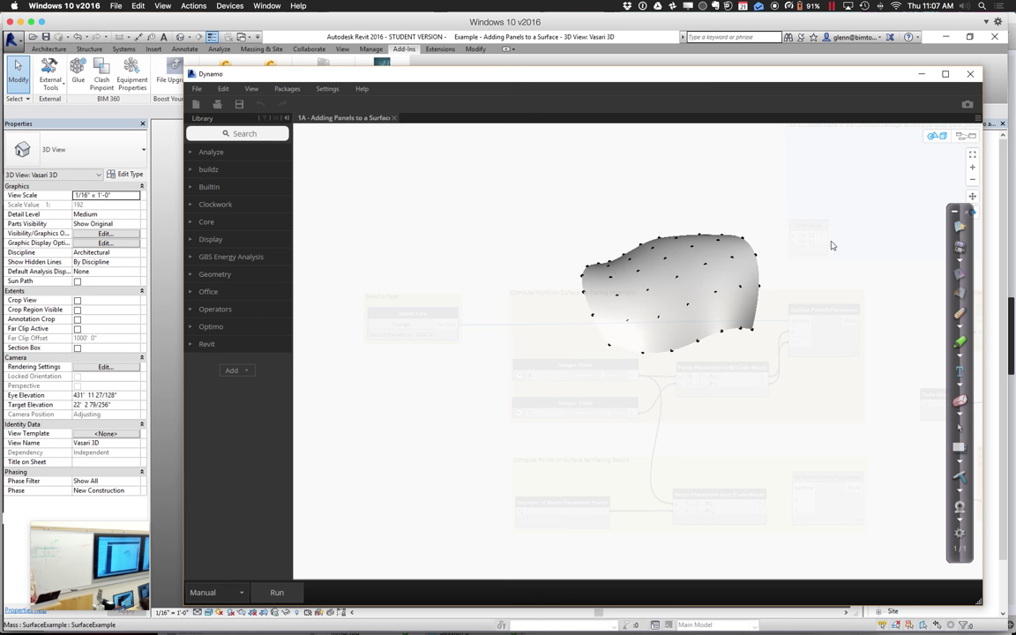
{"action": "left_click", "coordinate": [962, 139]}
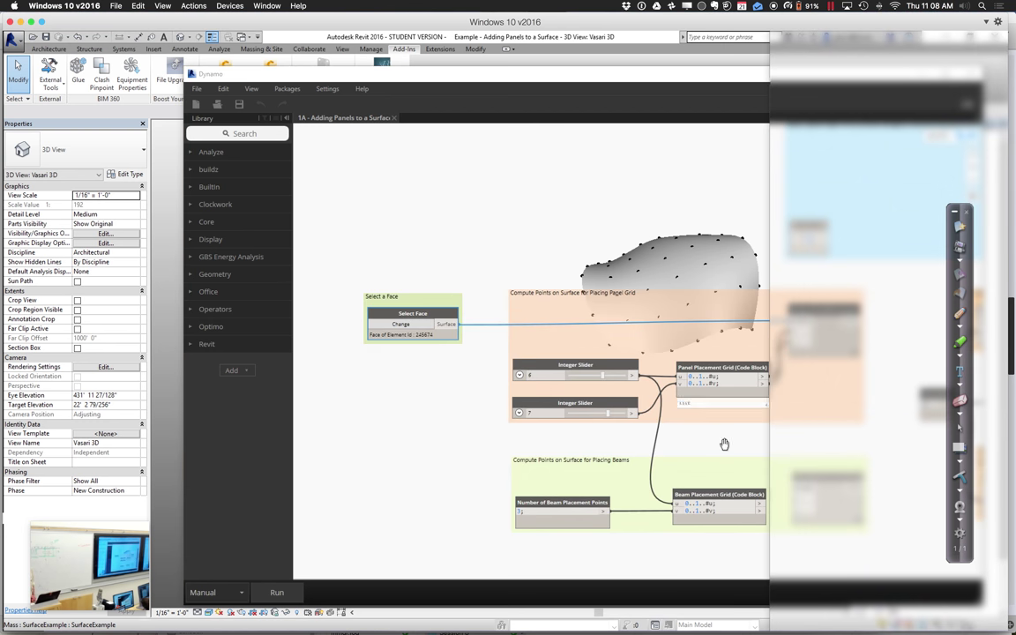
Step: Set the upper Integer Slider of the panel grid group to 8 and run the graph
{"action": "left_click", "coordinate": [537, 375]}
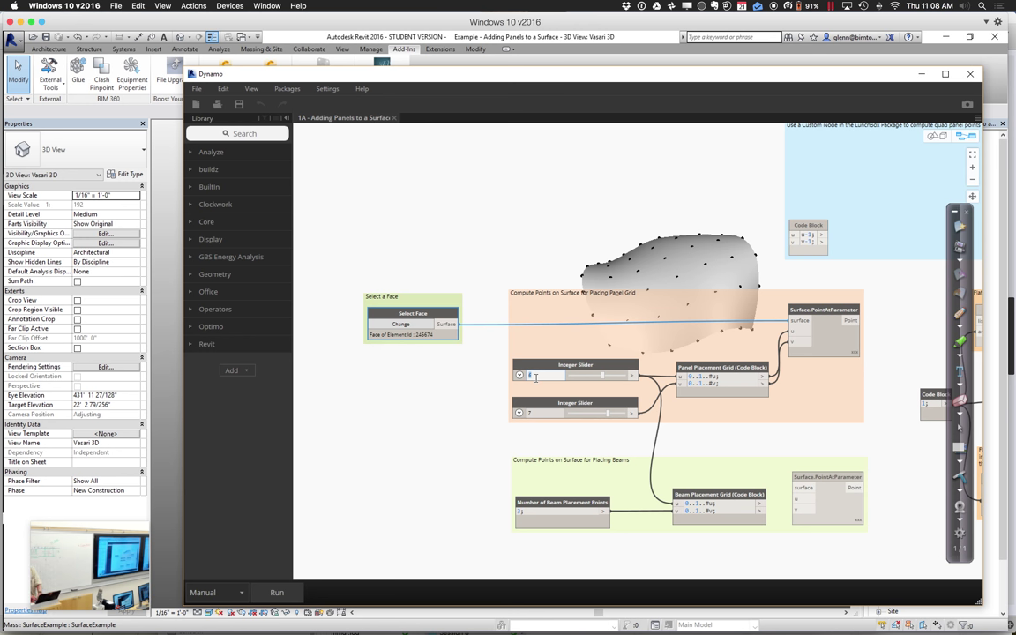
{"action": "left_click", "coordinate": [440, 425]}
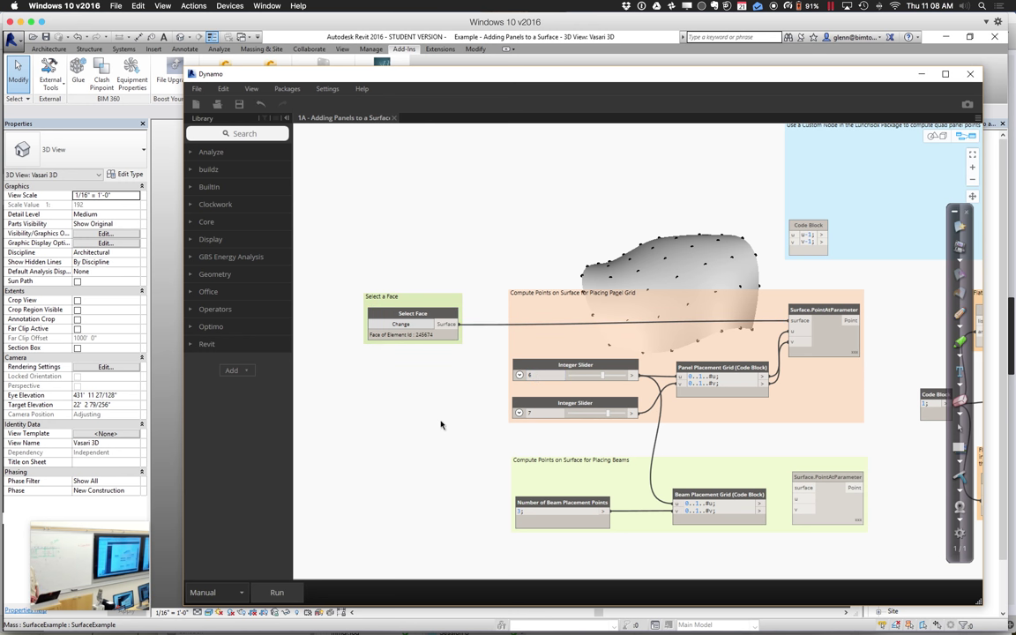
{"action": "left_click", "coordinate": [558, 376]}
{"action": "type", "text": "8"}
{"action": "key", "text": "Return"}
{"action": "left_click", "coordinate": [289, 596]}
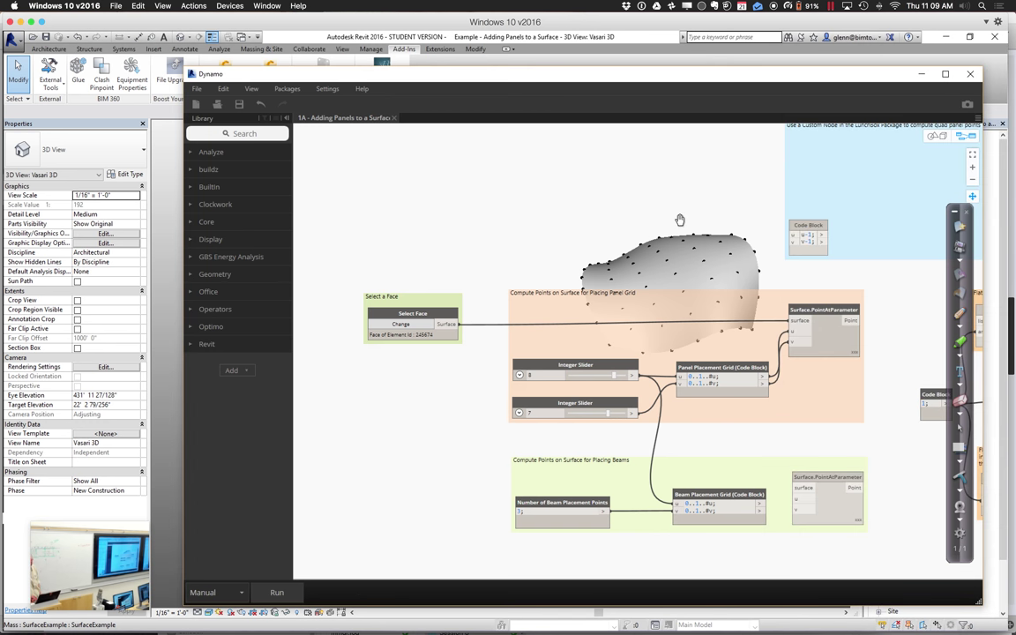
Step: Try removing List.Flatten from the quads group and wiring Surface.PointAtParameter's Point output directly to the Point List of Quads from Rectangular Grid
{"action": "middle_click_drag", "start_coordinate": [670, 233], "coordinate": [439, 244]}
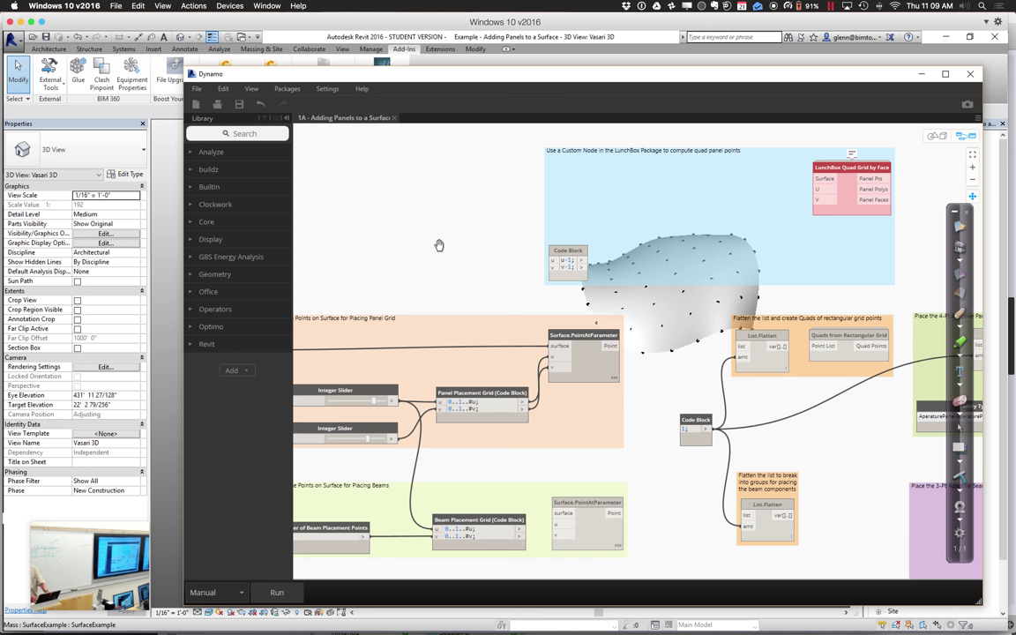
{"action": "mouse_move", "coordinate": [615, 380]}
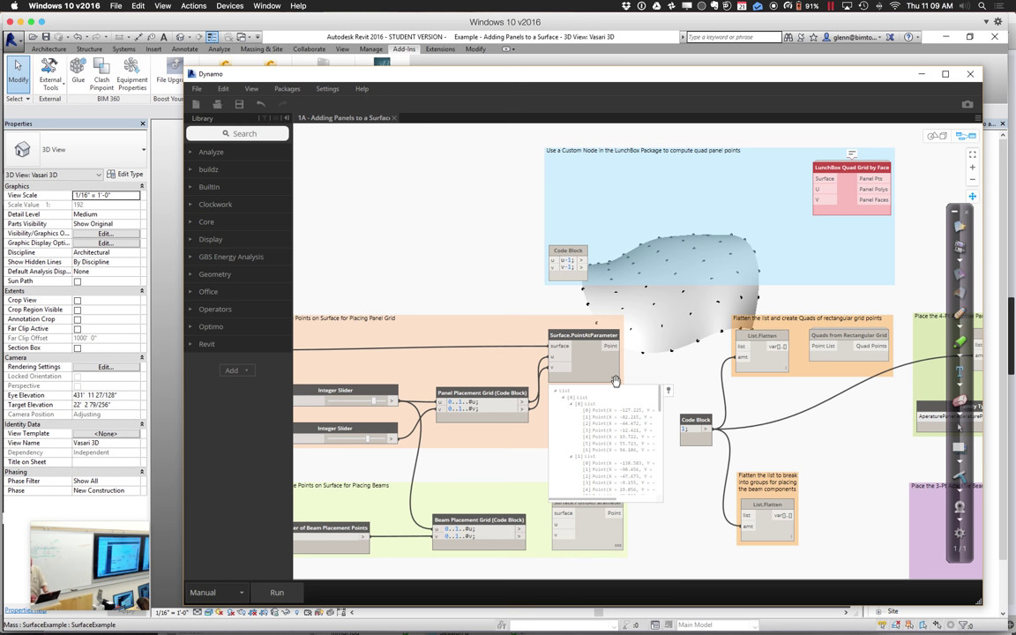
{"action": "left_click", "coordinate": [753, 344]}
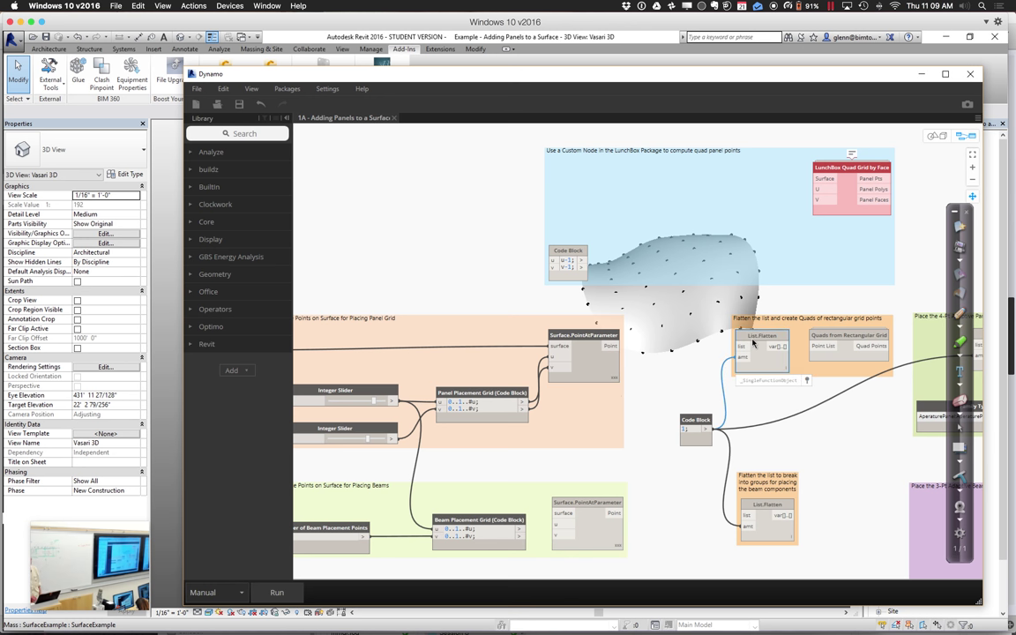
{"action": "right_click", "coordinate": [752, 343]}
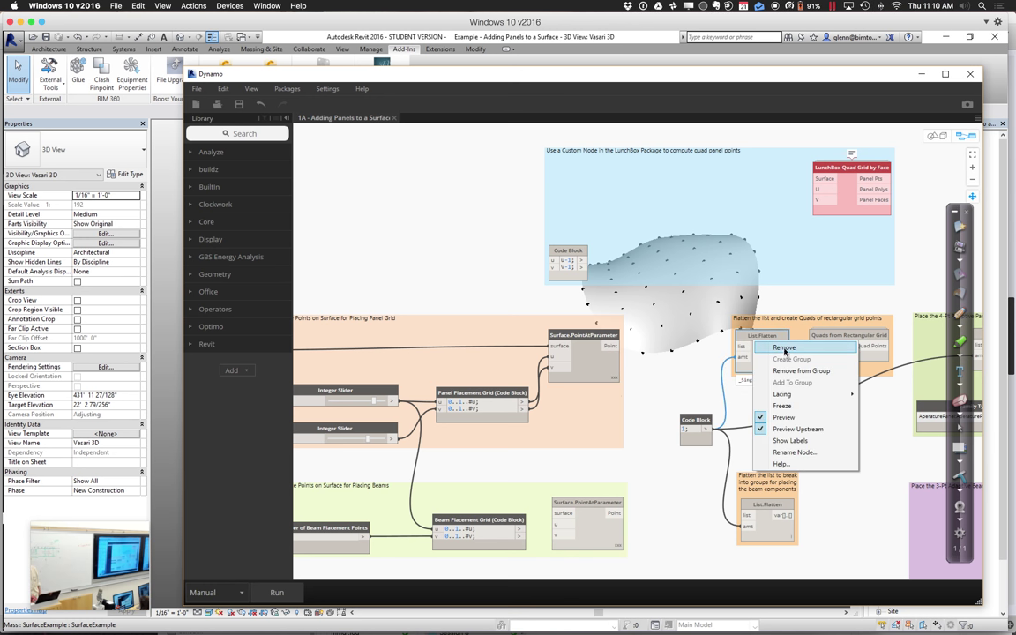
{"action": "left_click", "coordinate": [783, 350]}
{"action": "left_click", "coordinate": [610, 346]}
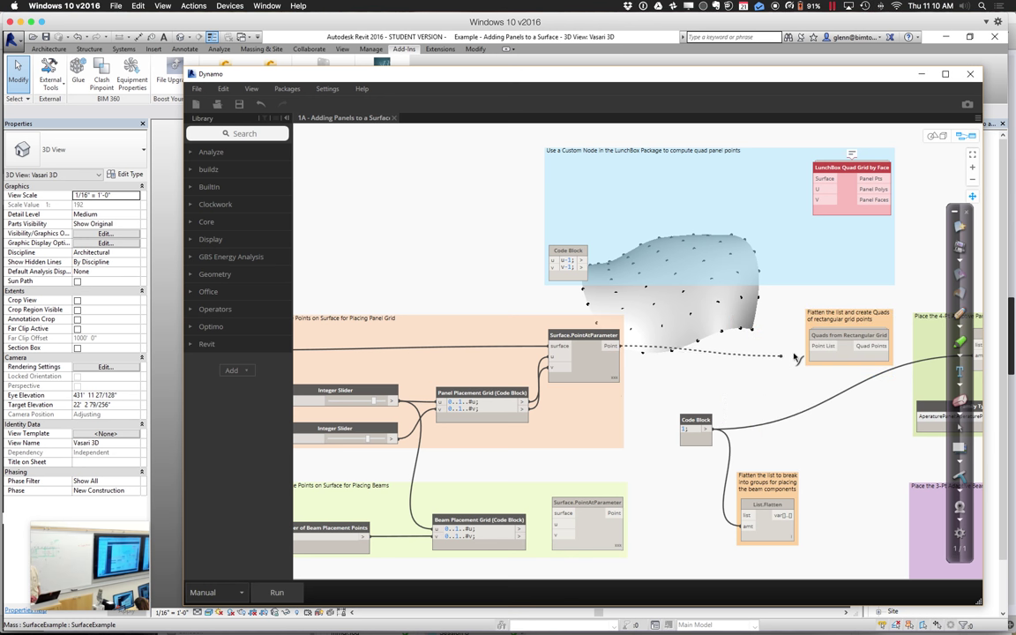
{"action": "left_click", "coordinate": [814, 346]}
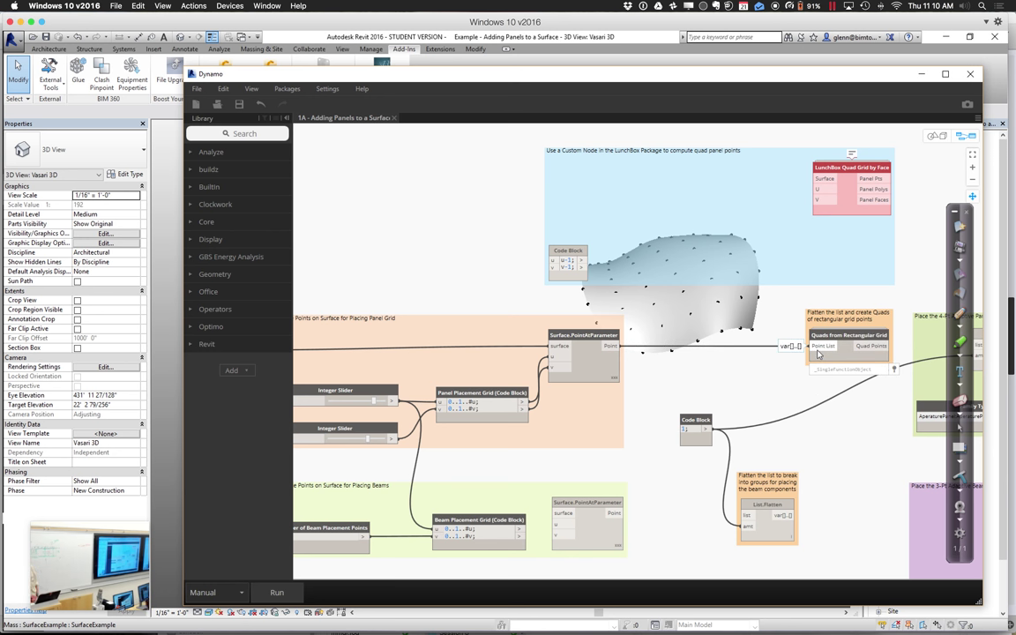
Step: Run the graph and examine the outputs of Quads from Rectangular Grid and Surface.PointAtParameter, pinning the quads node's preview
{"action": "left_click", "coordinate": [293, 594]}
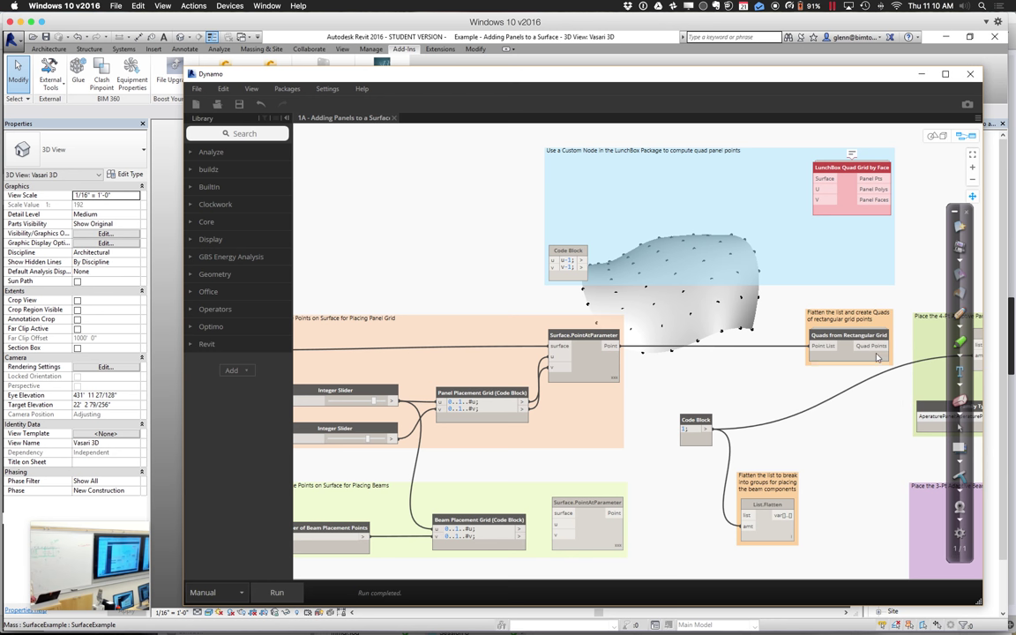
{"action": "mouse_move", "coordinate": [879, 364]}
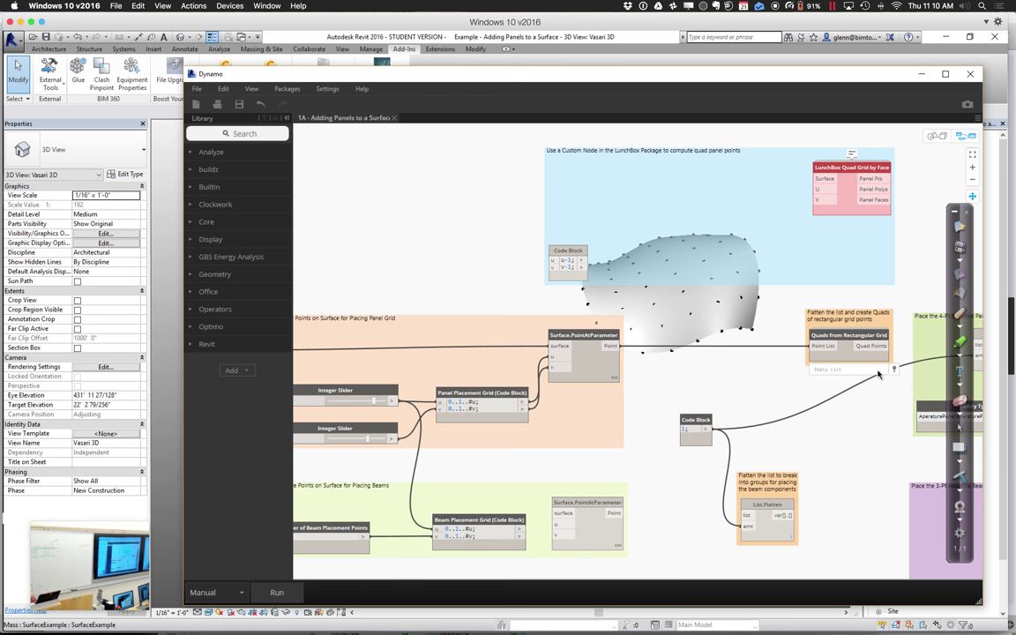
{"action": "left_click", "coordinate": [282, 593]}
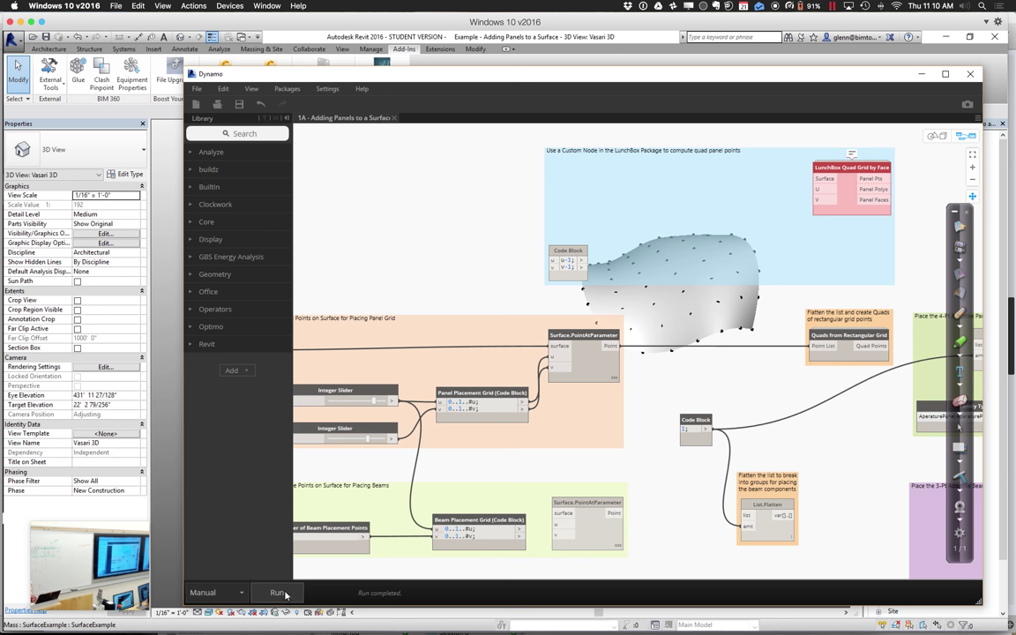
{"action": "mouse_move", "coordinate": [882, 358]}
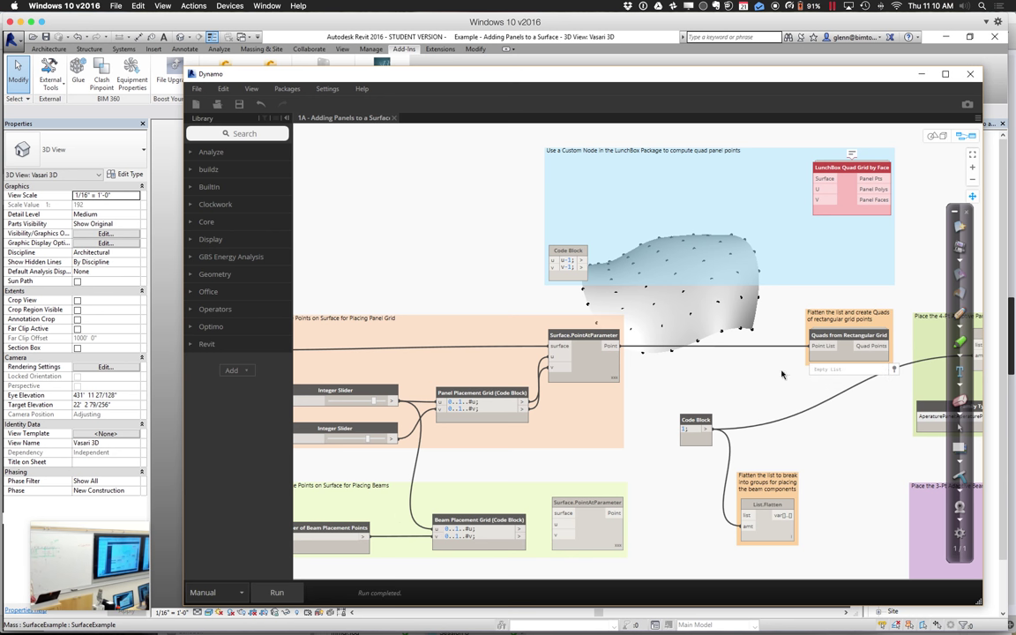
{"action": "mouse_move", "coordinate": [618, 392]}
{"action": "left_click", "coordinate": [892, 370]}
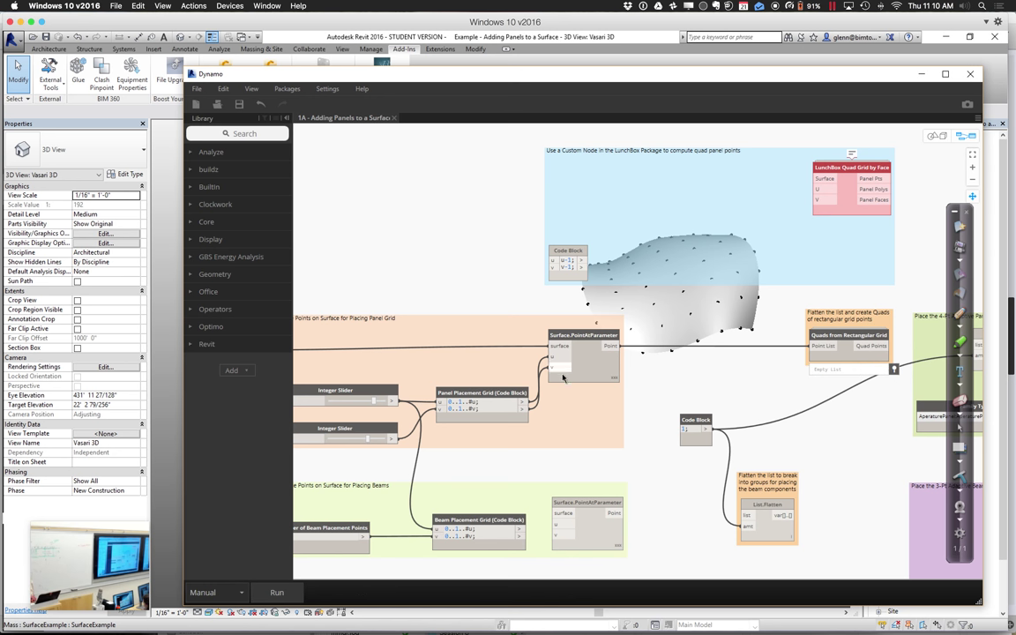
{"action": "mouse_move", "coordinate": [580, 381]}
{"action": "left_click", "coordinate": [613, 382]}
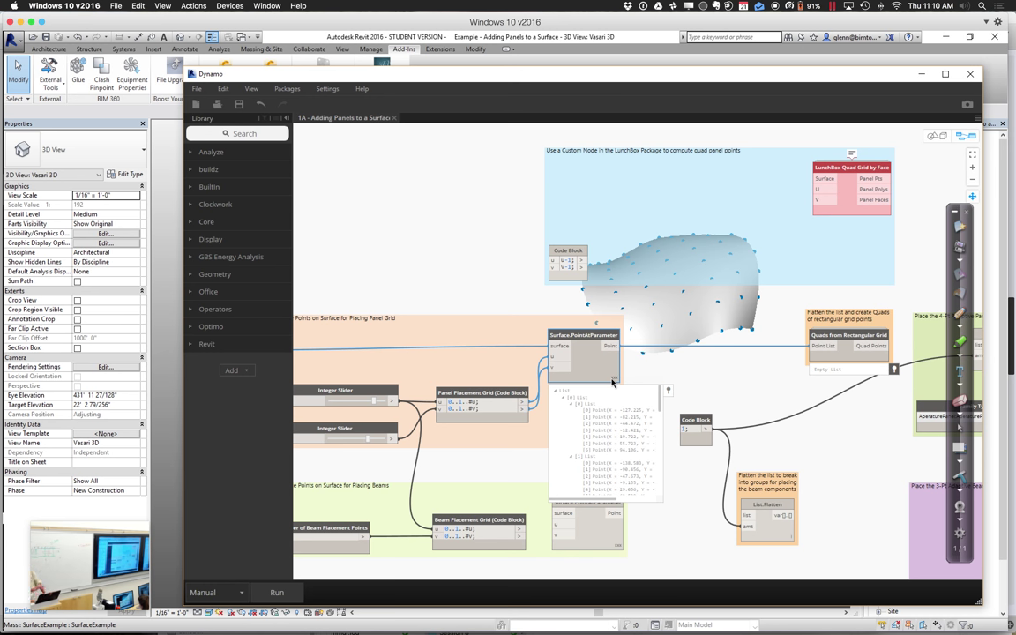
Step: Undo the direct Point List connection and the removal of the List.Flatten node
{"action": "left_click", "coordinate": [722, 379]}
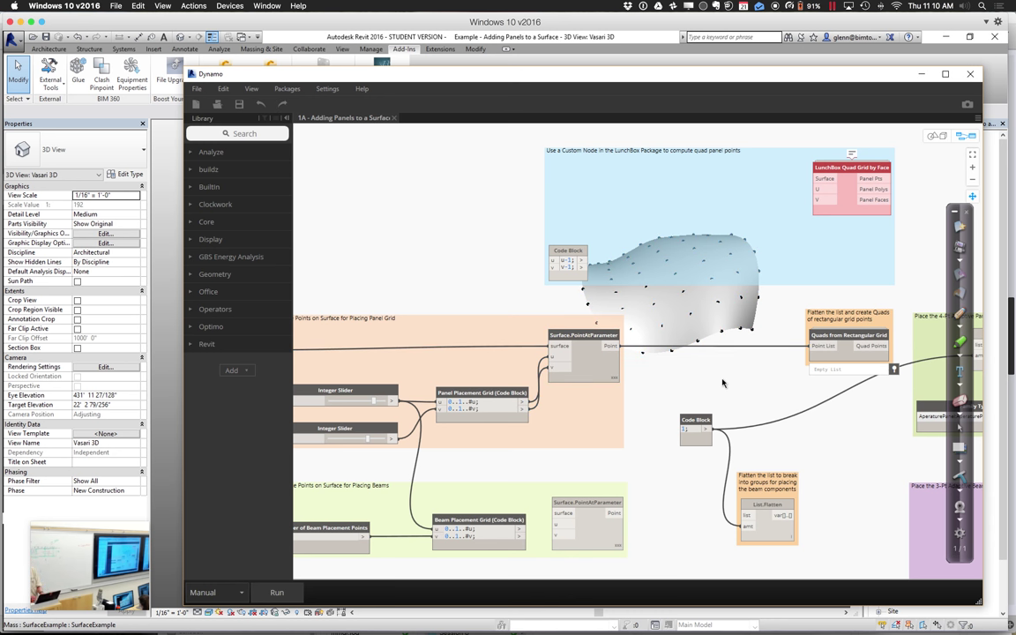
{"action": "key", "text": "ctrl+z"}
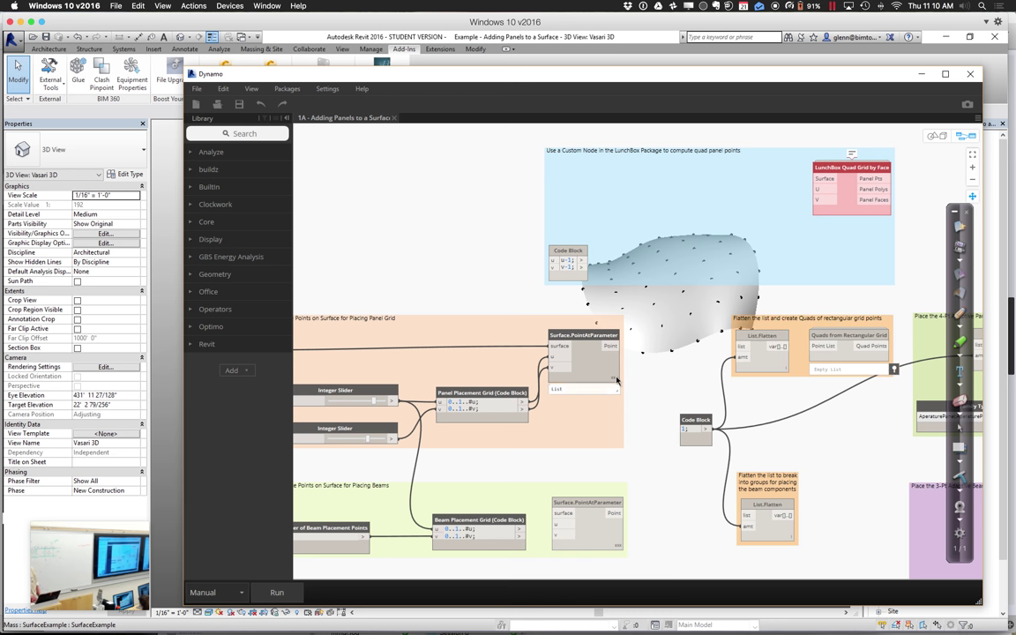
Step: Wire Surface.PointAtParameter's Point output through List.Flatten into the Point List of Quads from Rectangular Grid, running the graph to check the flattened list
{"action": "mouse_move", "coordinate": [616, 379]}
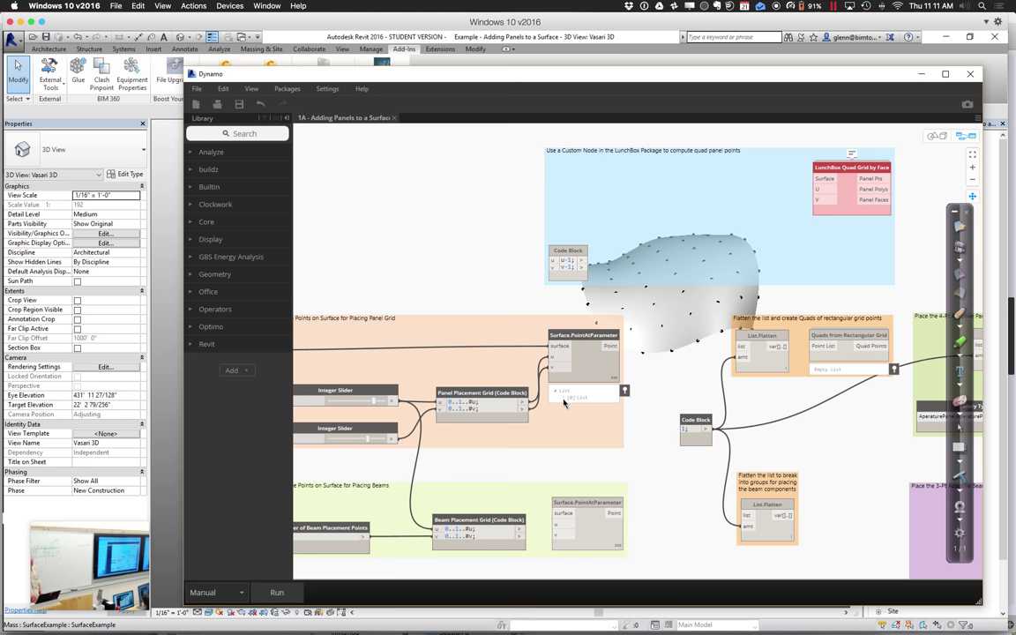
{"action": "mouse_move", "coordinate": [565, 402]}
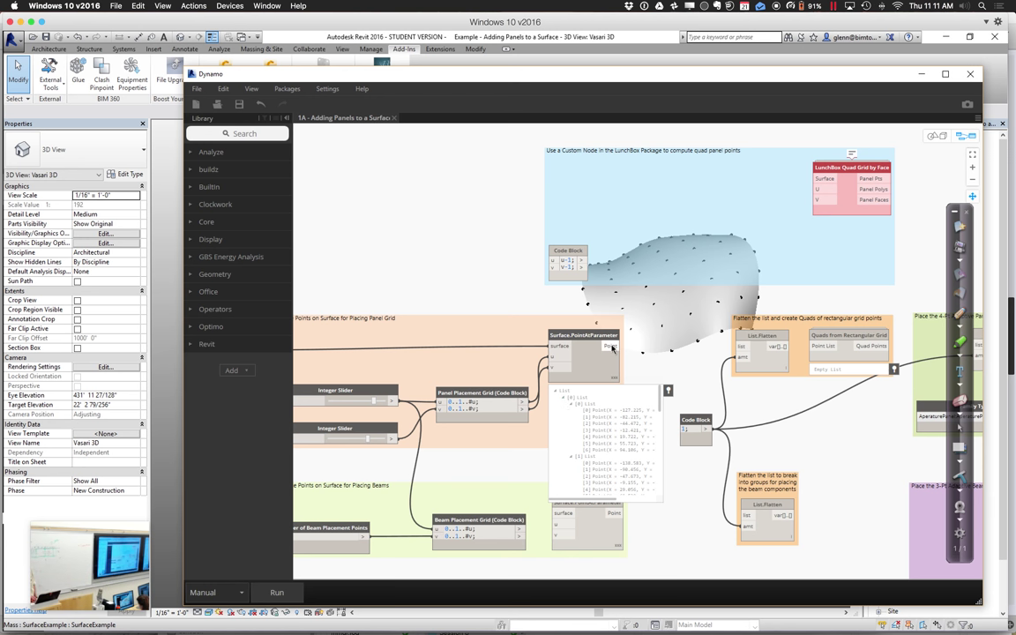
{"action": "left_click", "coordinate": [610, 346]}
{"action": "left_click", "coordinate": [740, 346]}
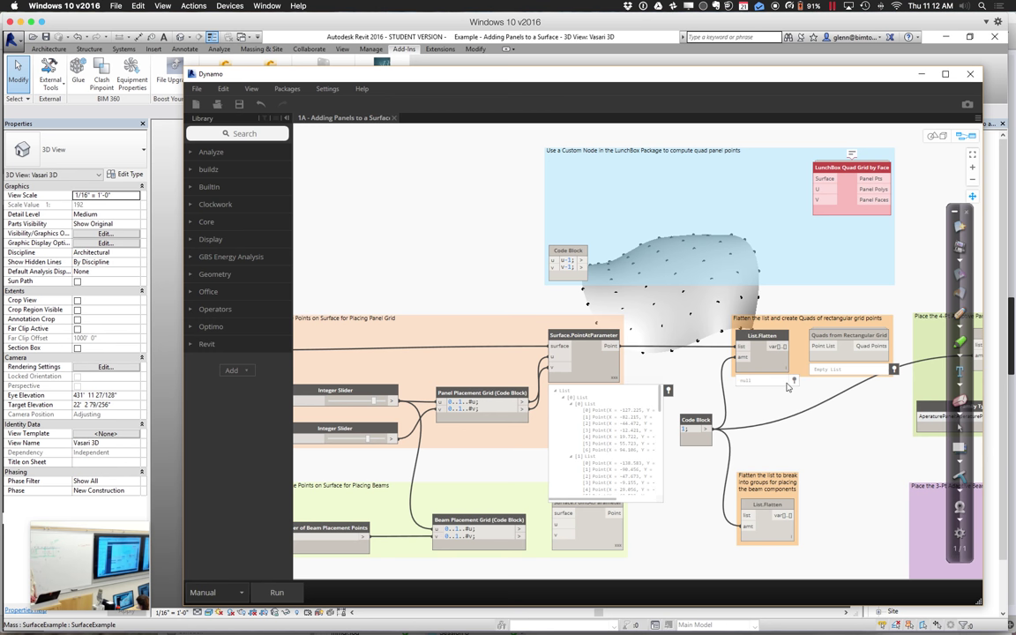
{"action": "left_click", "coordinate": [276, 592]}
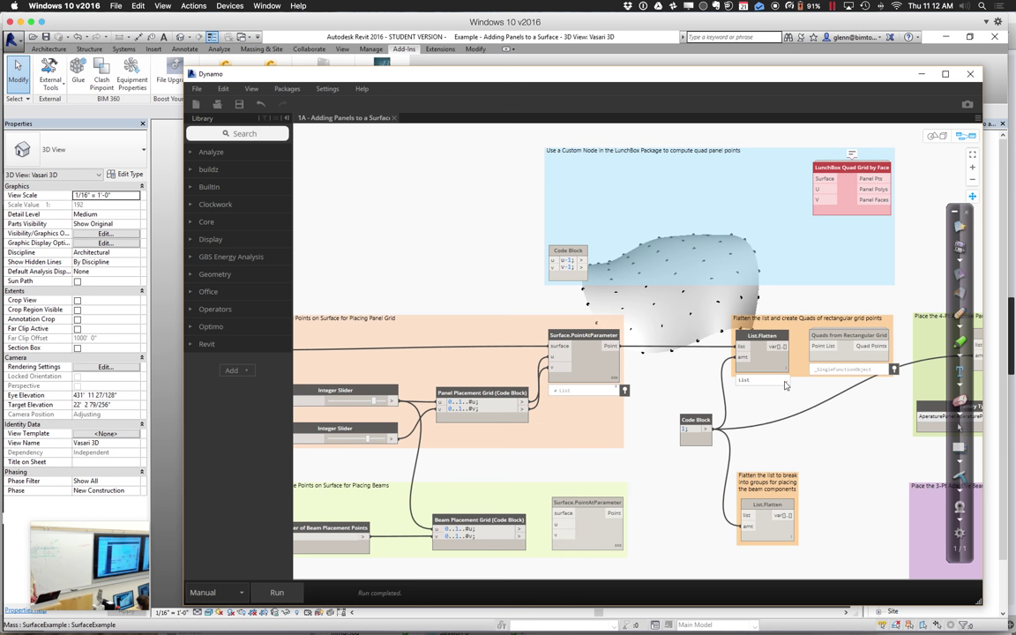
{"action": "mouse_move", "coordinate": [785, 386]}
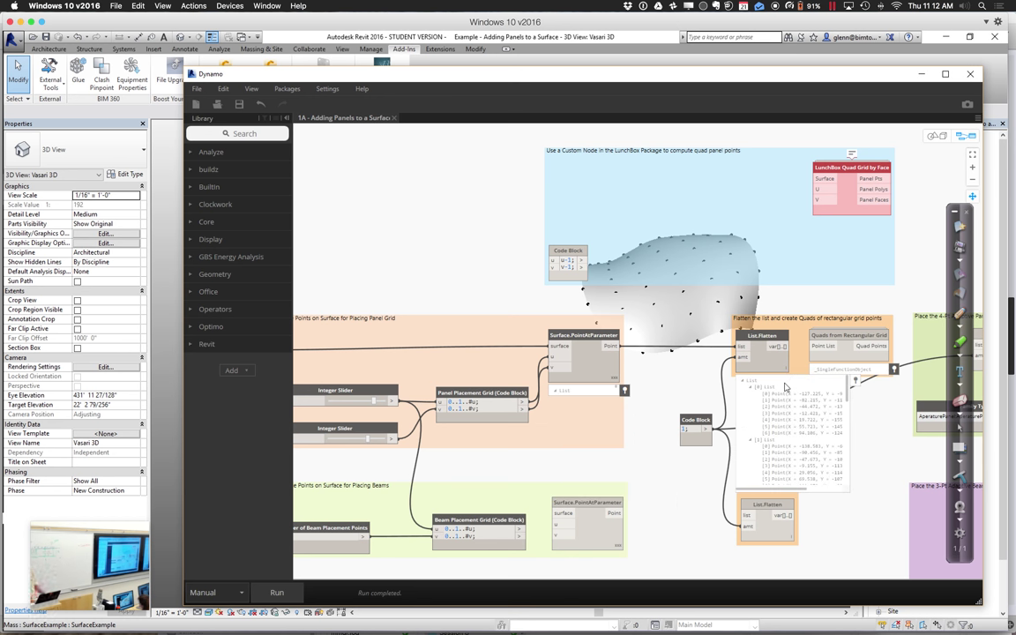
{"action": "left_click", "coordinate": [784, 347]}
{"action": "left_click", "coordinate": [818, 348]}
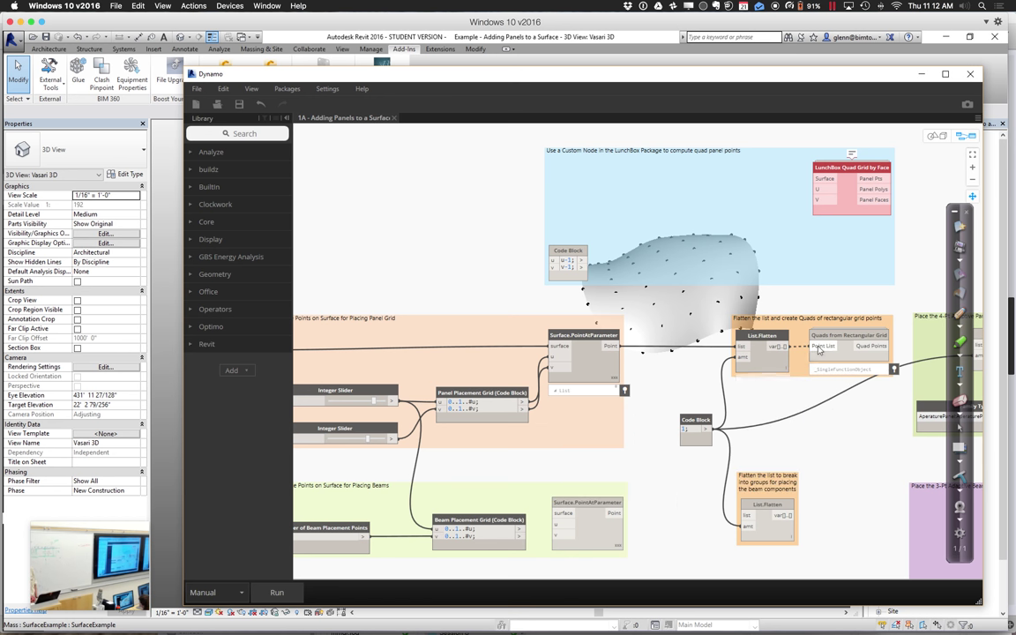
Step: Run the graph and examine the grouped points output by Quads from Rectangular Grid
{"action": "left_click", "coordinate": [265, 593]}
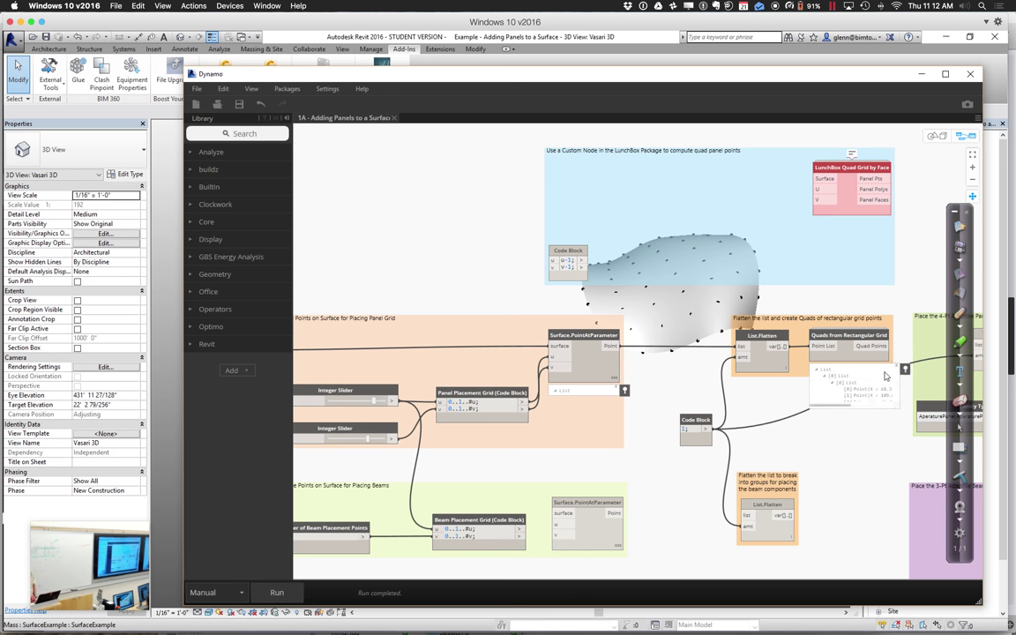
{"action": "mouse_move", "coordinate": [847, 370]}
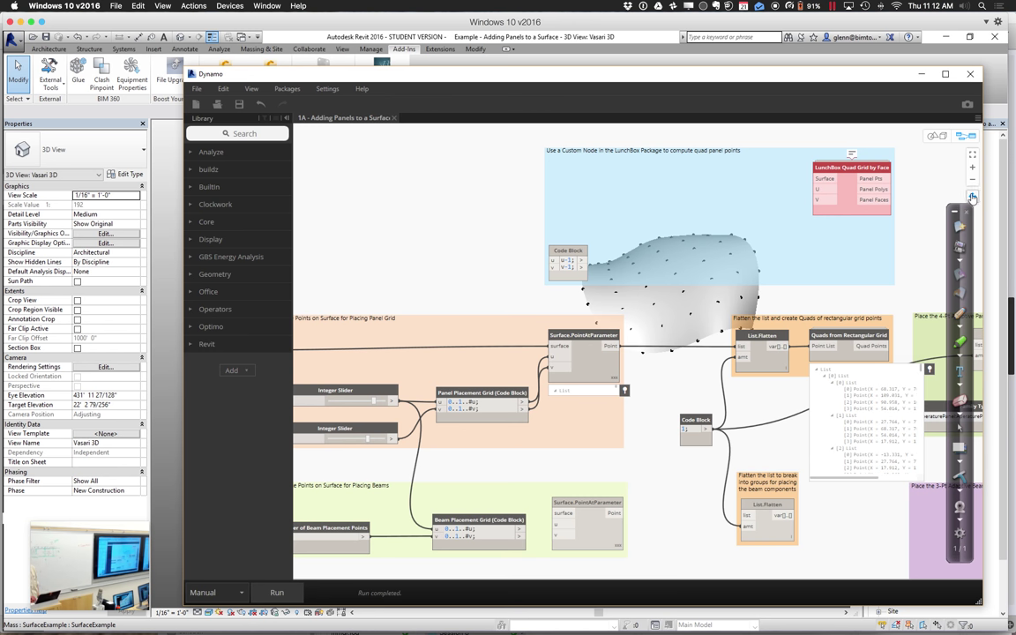
Step: Wire Quad Points through the panel group's List.Flatten into the points of AdaptiveComponent.ByPoints, run the graph and inspect the results
{"action": "middle_click_drag", "start_coordinate": [776, 235], "coordinate": [618, 255]}
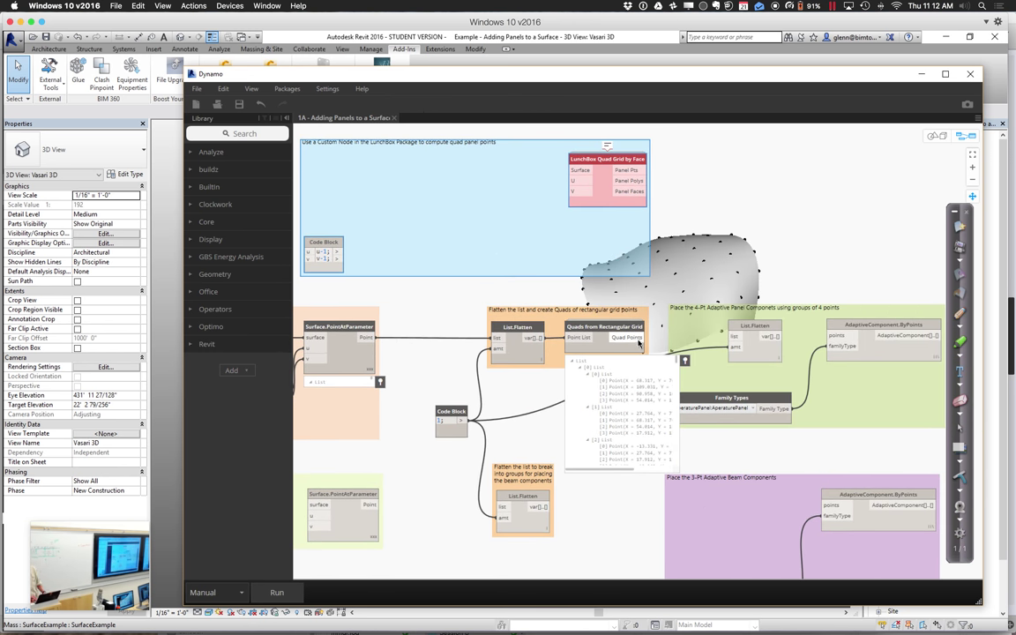
{"action": "left_click", "coordinate": [639, 338]}
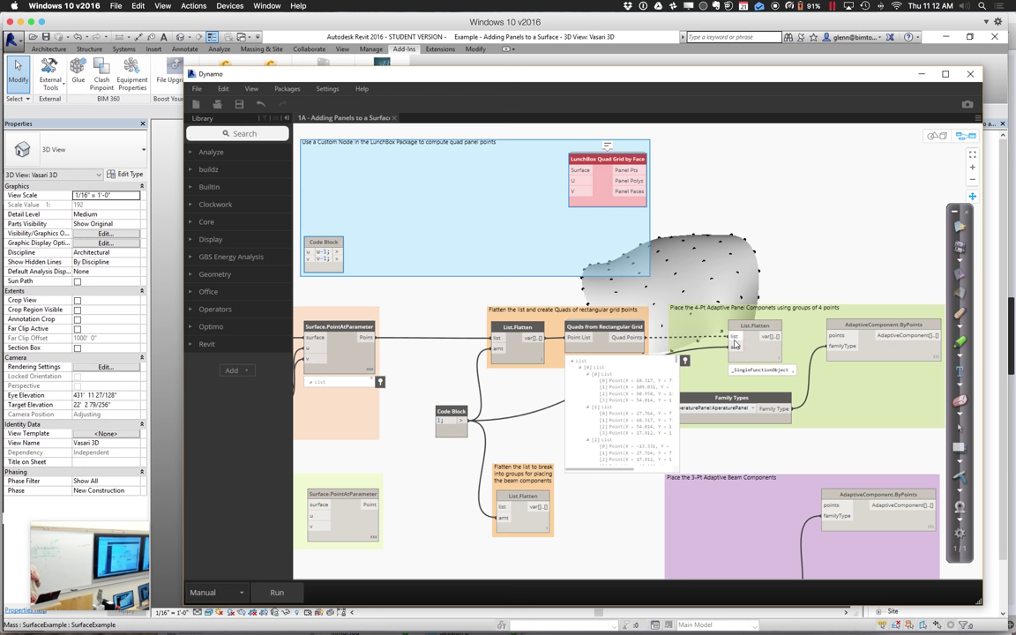
{"action": "left_click", "coordinate": [735, 342]}
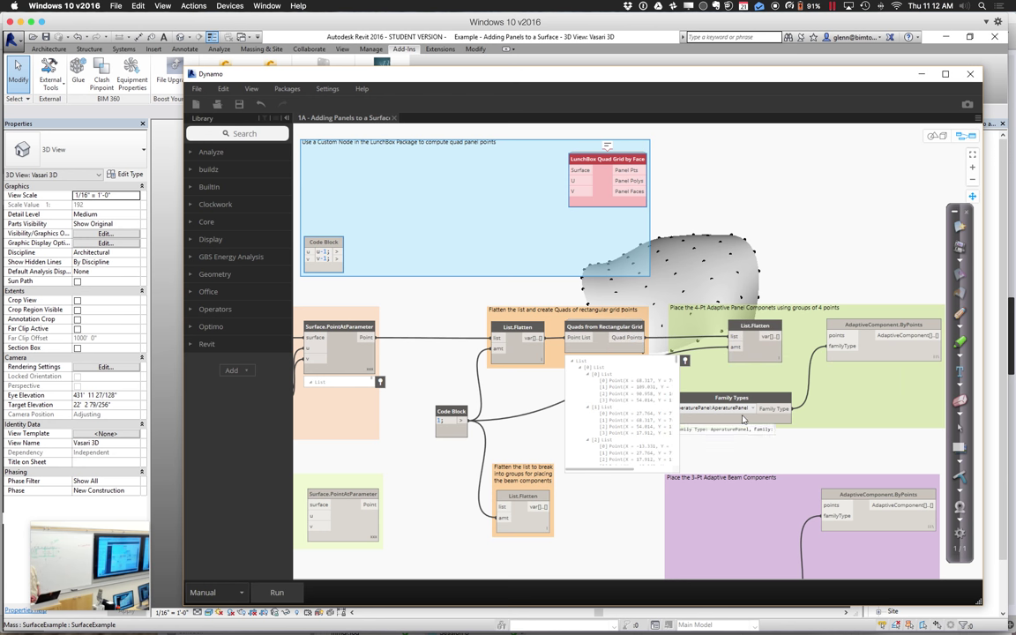
{"action": "left_click", "coordinate": [776, 337]}
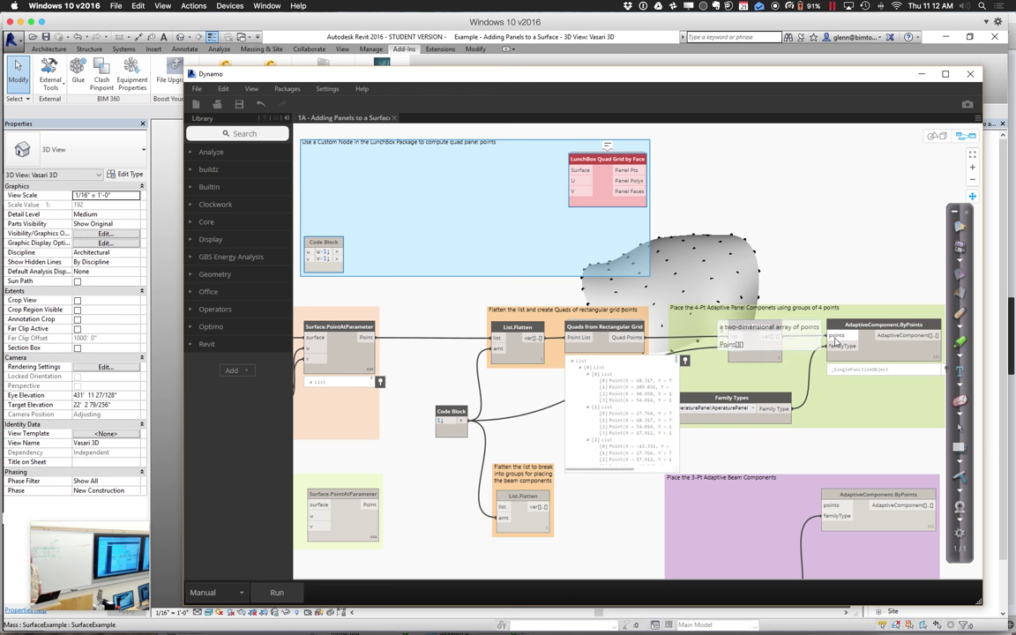
{"action": "left_click", "coordinate": [827, 338]}
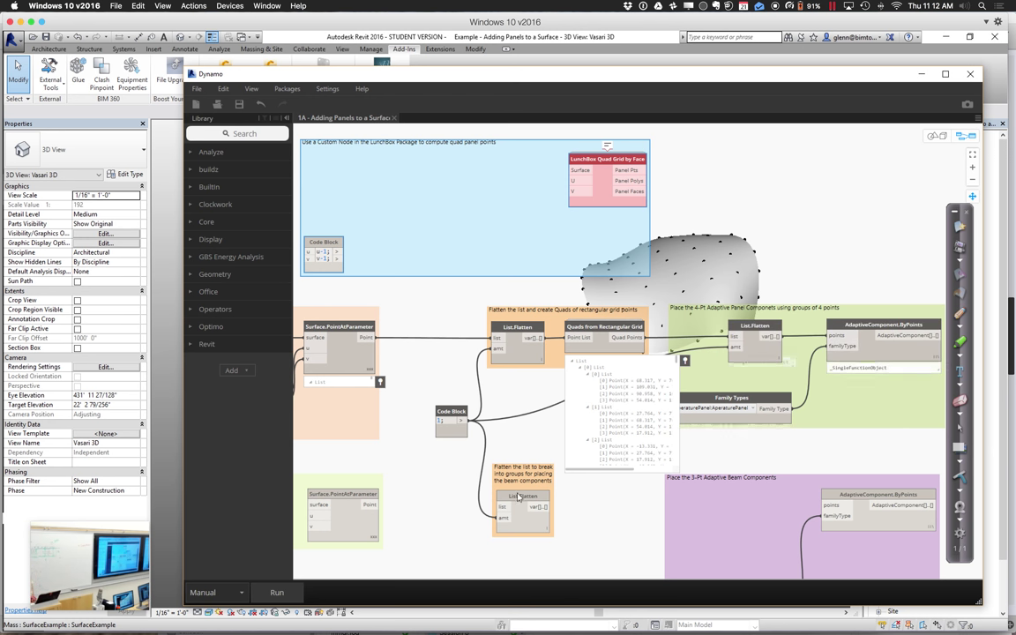
{"action": "left_click", "coordinate": [280, 593]}
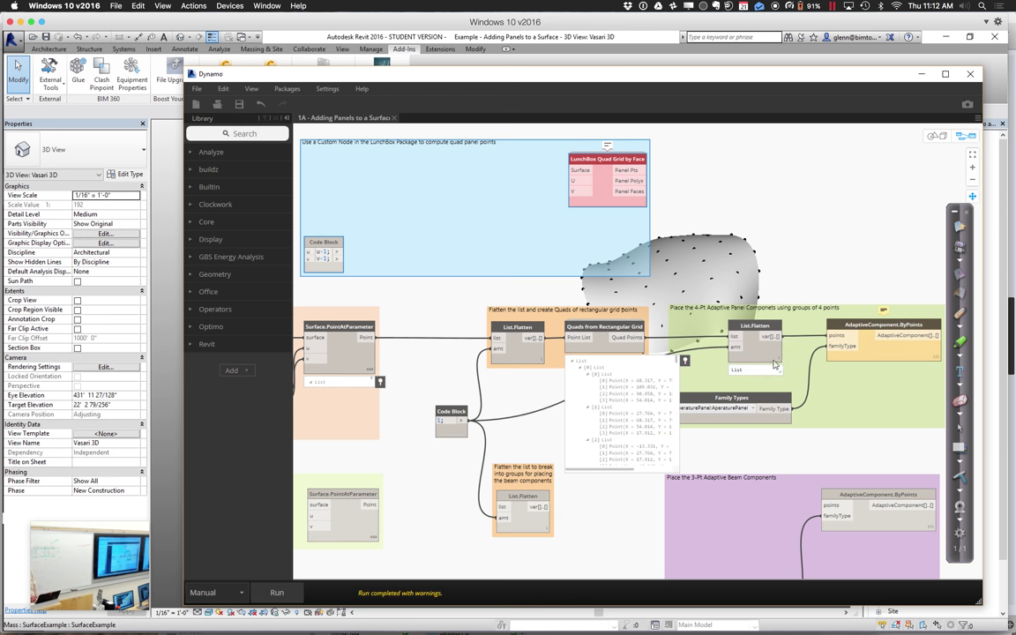
{"action": "mouse_move", "coordinate": [778, 362]}
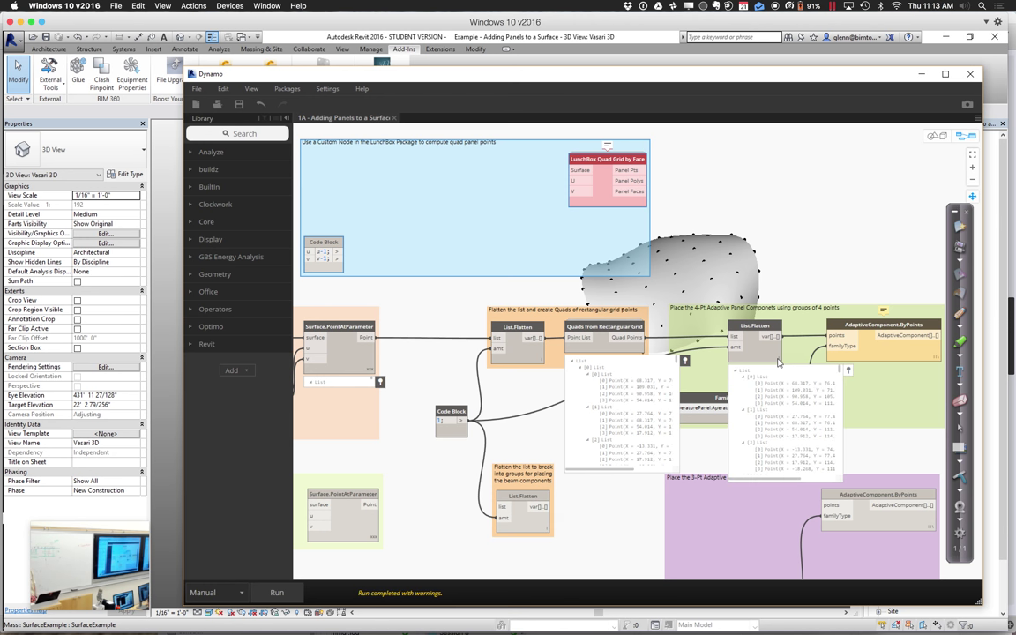
{"action": "mouse_move", "coordinate": [882, 311]}
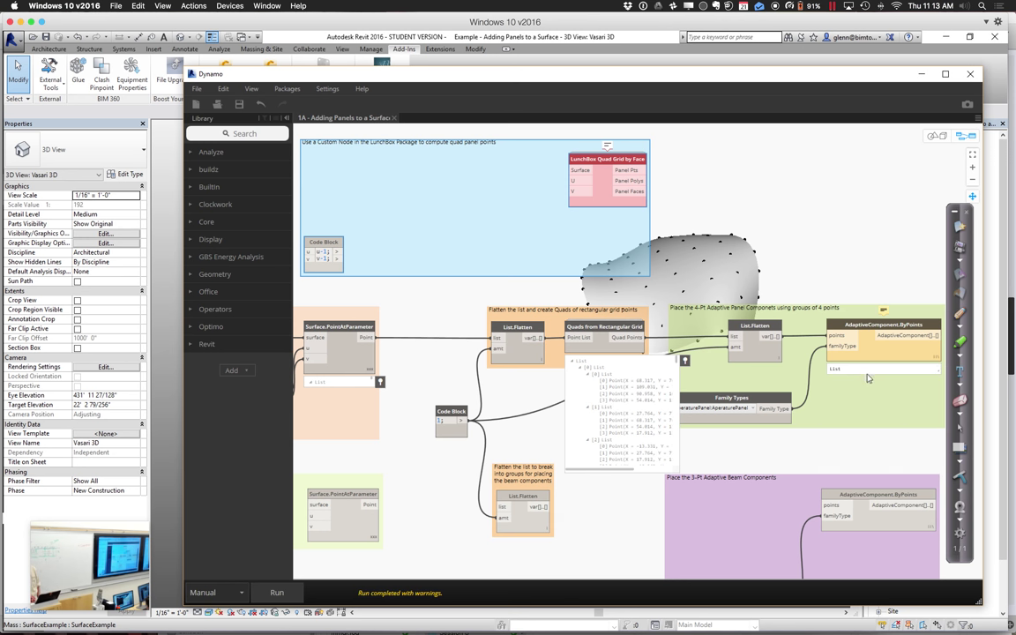
Step: Reselect AperaturePanel:AperaturePanel in the Family Types node, rerun the graph and check the AdaptiveComponent.ByPoints output
{"action": "mouse_move", "coordinate": [867, 376]}
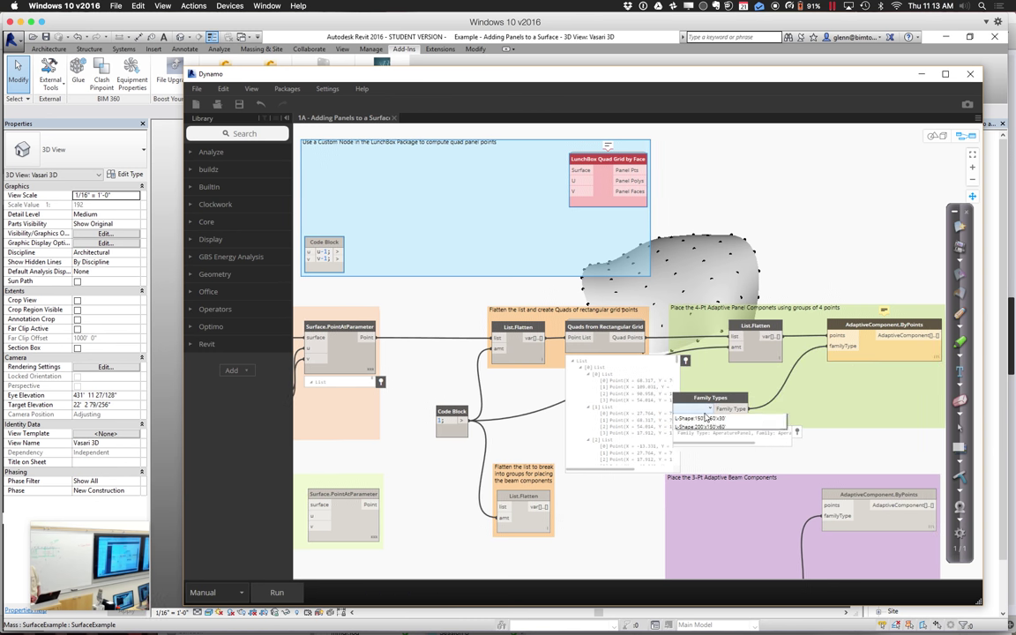
{"action": "left_click", "coordinate": [706, 417]}
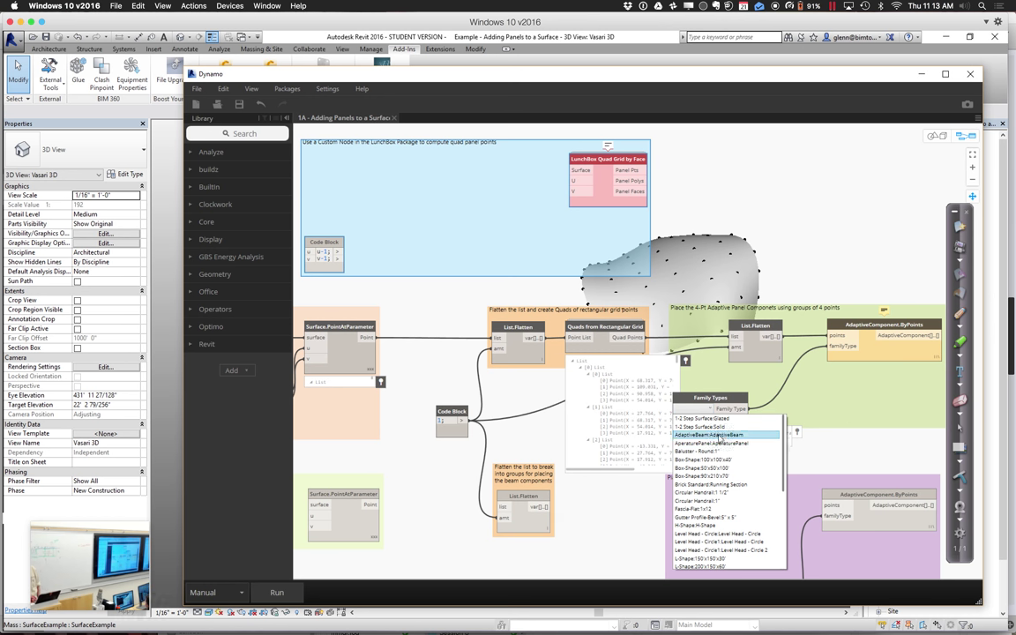
{"action": "left_click", "coordinate": [725, 442]}
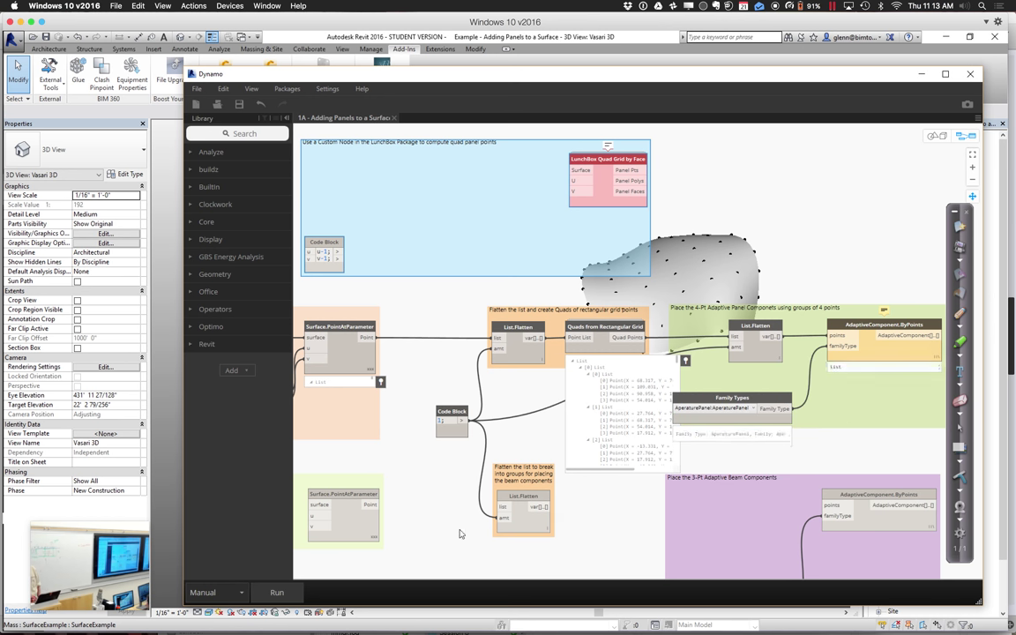
{"action": "left_click", "coordinate": [276, 592]}
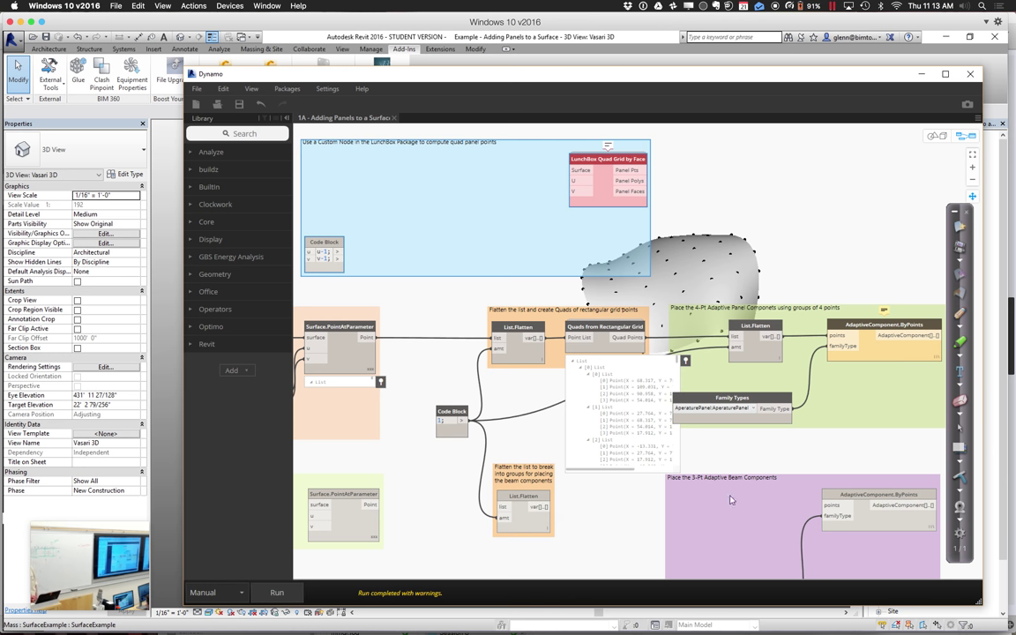
{"action": "mouse_move", "coordinate": [878, 329]}
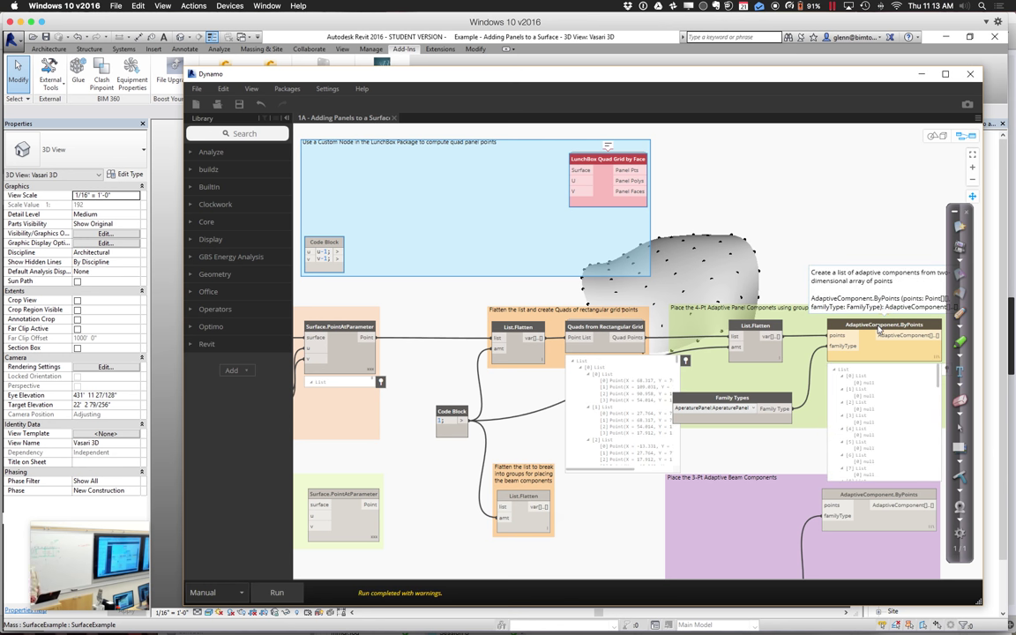
Step: Search the library for "adapt" and place a new AdaptiveComponent.ByPoints node above the 4-Pt Adaptive Panel group
{"action": "left_click", "coordinate": [260, 133]}
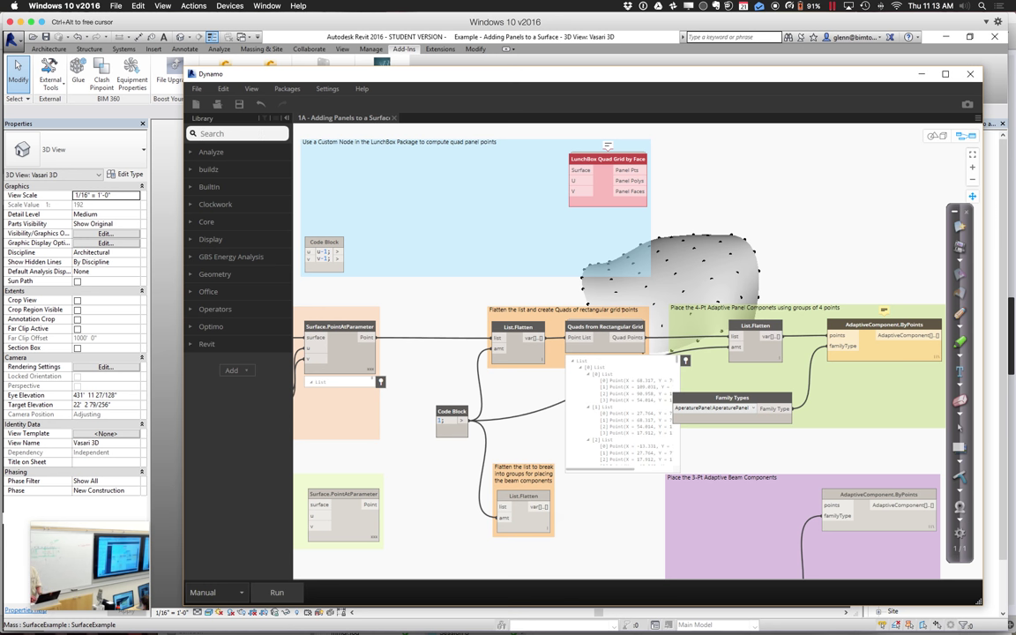
{"action": "type", "text": "a"}
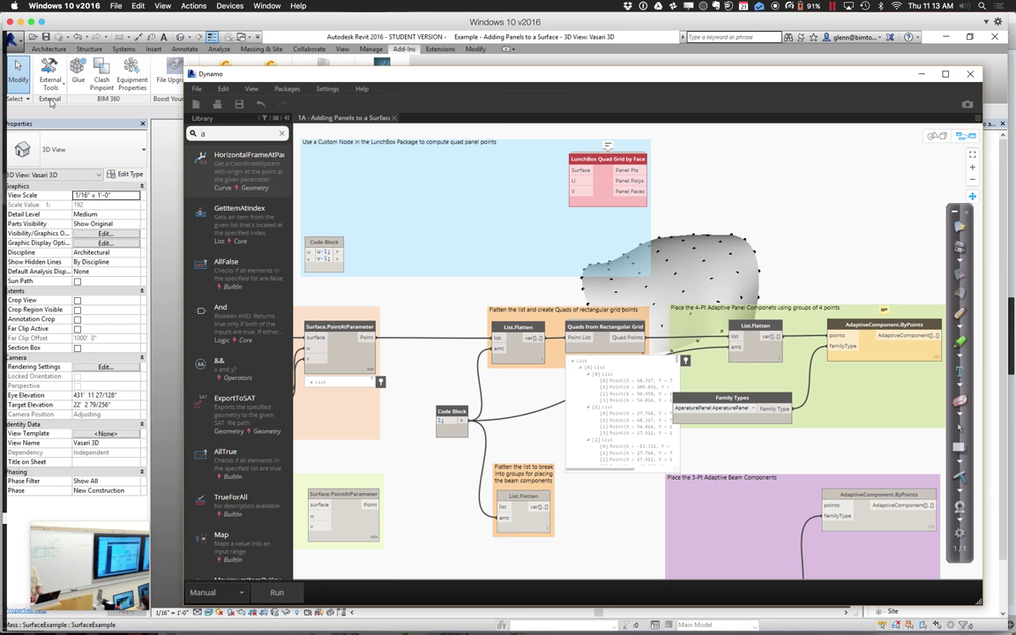
{"action": "type", "text": "d"}
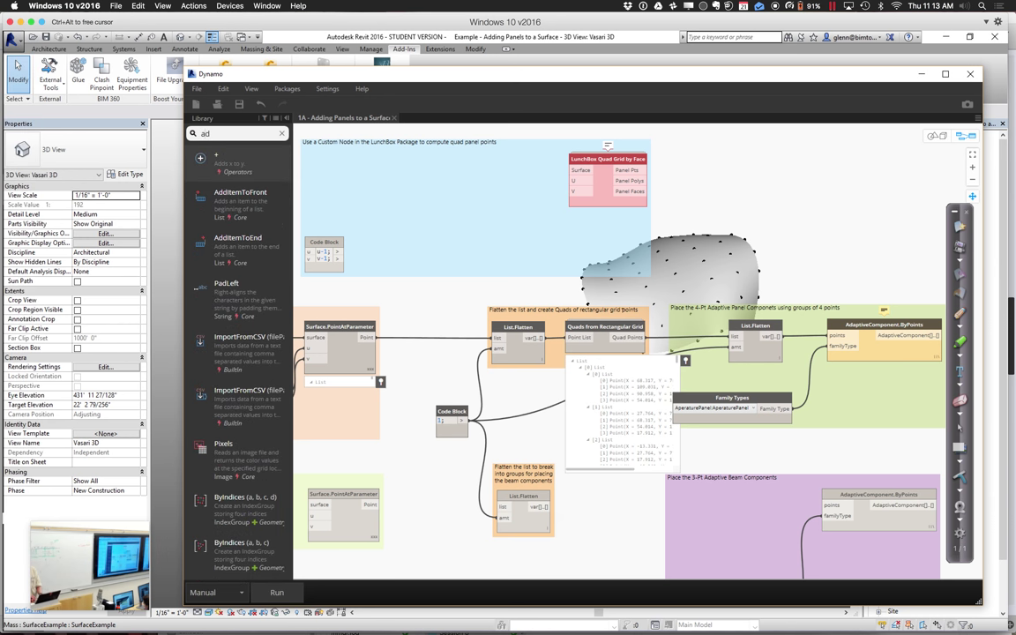
{"action": "type", "text": "apt"}
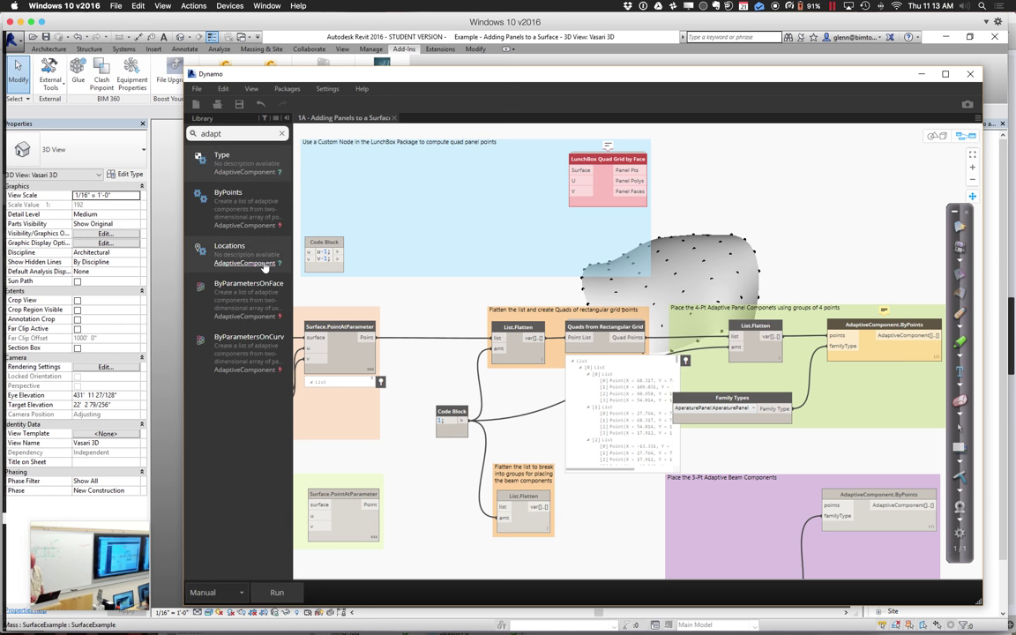
{"action": "left_click", "coordinate": [246, 195]}
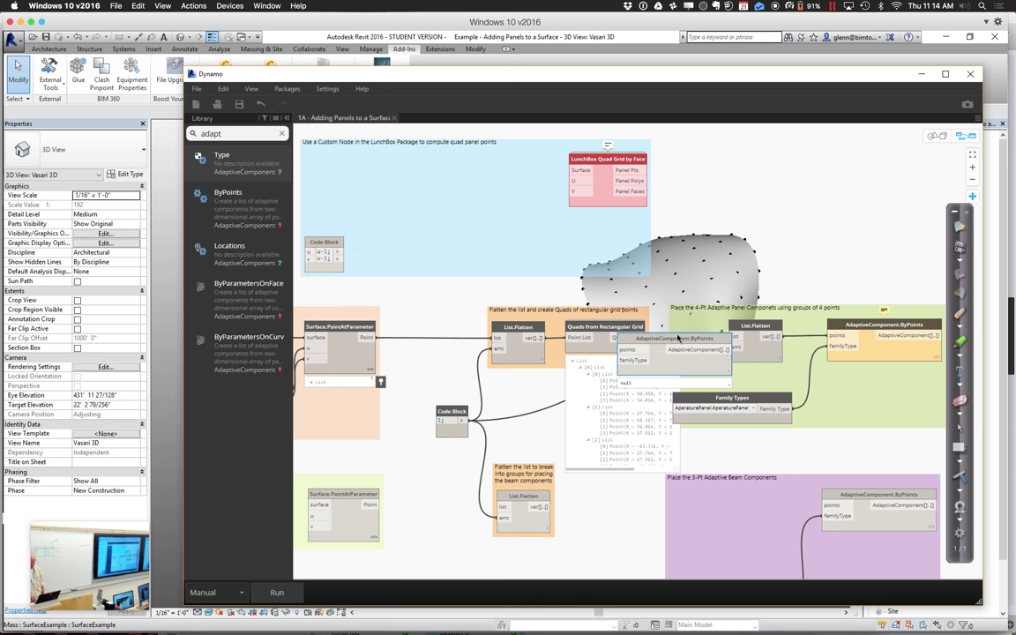
{"action": "left_click_drag", "start_coordinate": [690, 338], "coordinate": [868, 231]}
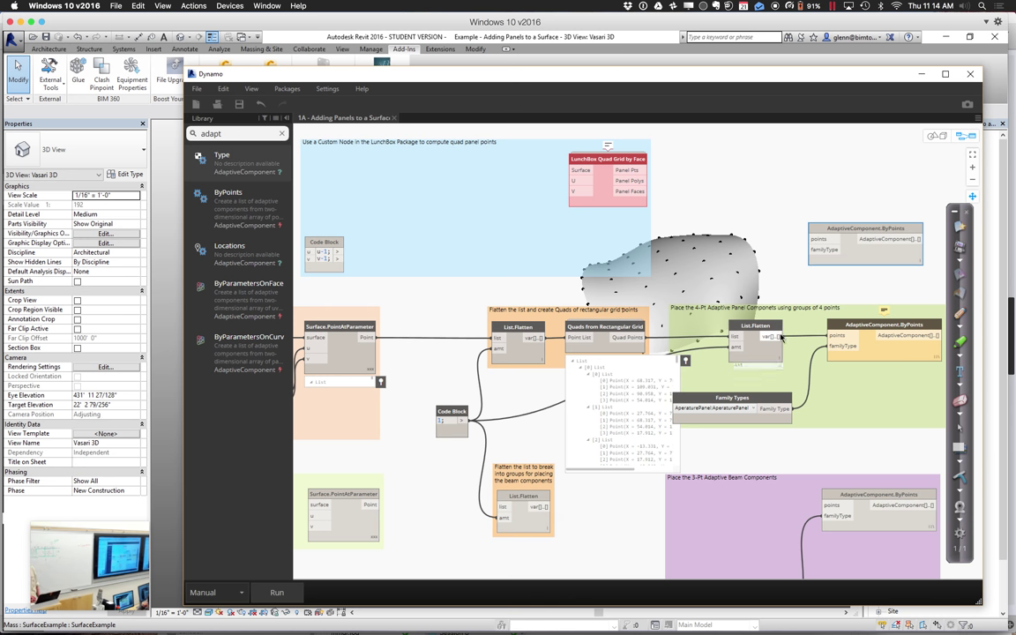
Step: Wire the List.Flatten output and the Family Type into the new AdaptiveComponent.ByPoints node and run the graph
{"action": "left_click_drag", "start_coordinate": [781, 336], "coordinate": [811, 239]}
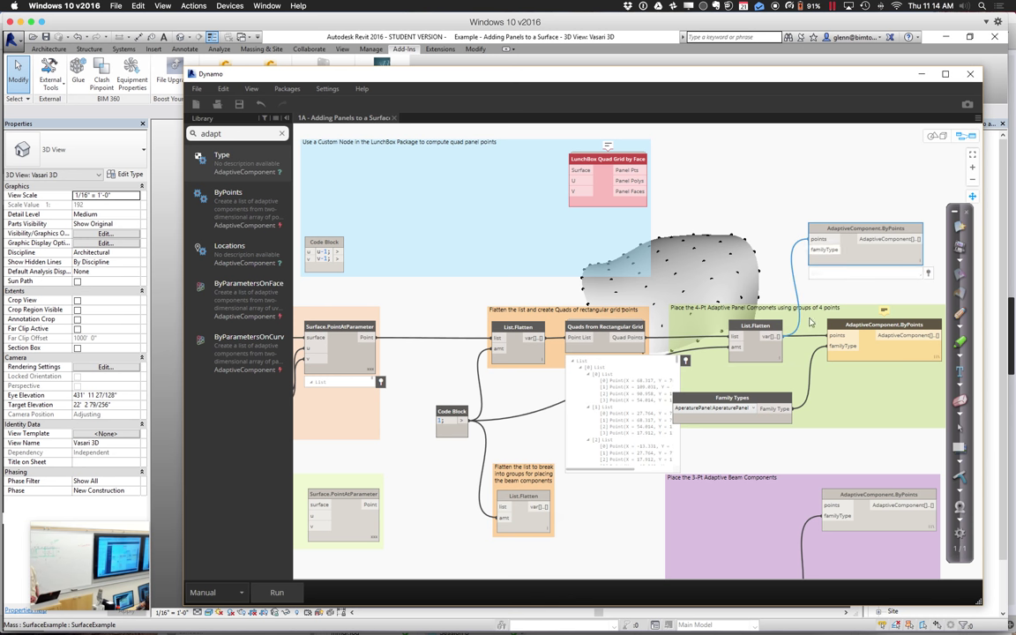
{"action": "left_click_drag", "start_coordinate": [792, 408], "coordinate": [813, 250]}
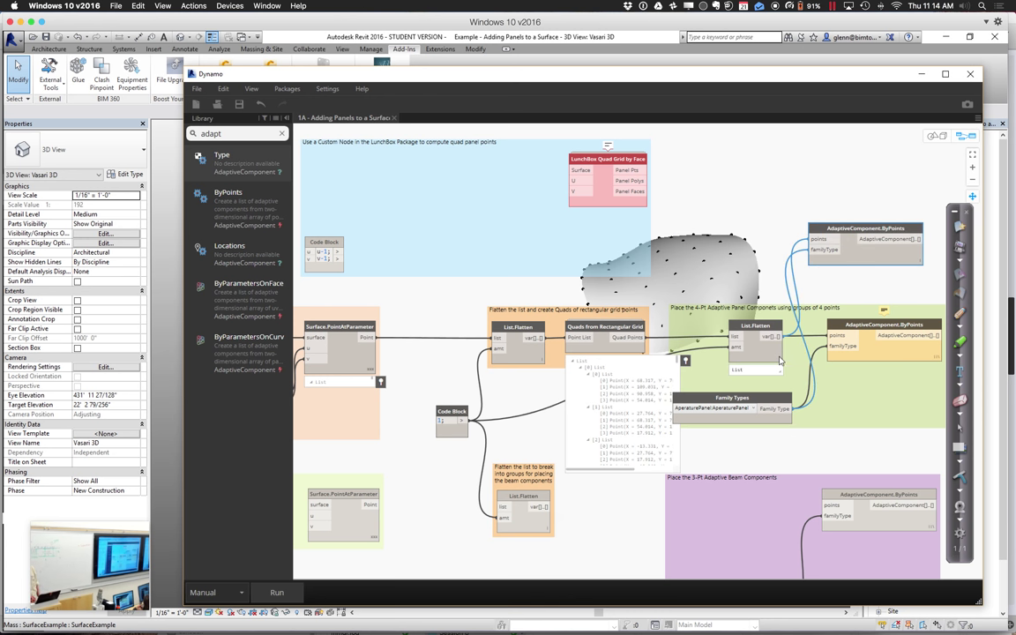
{"action": "mouse_move", "coordinate": [779, 360]}
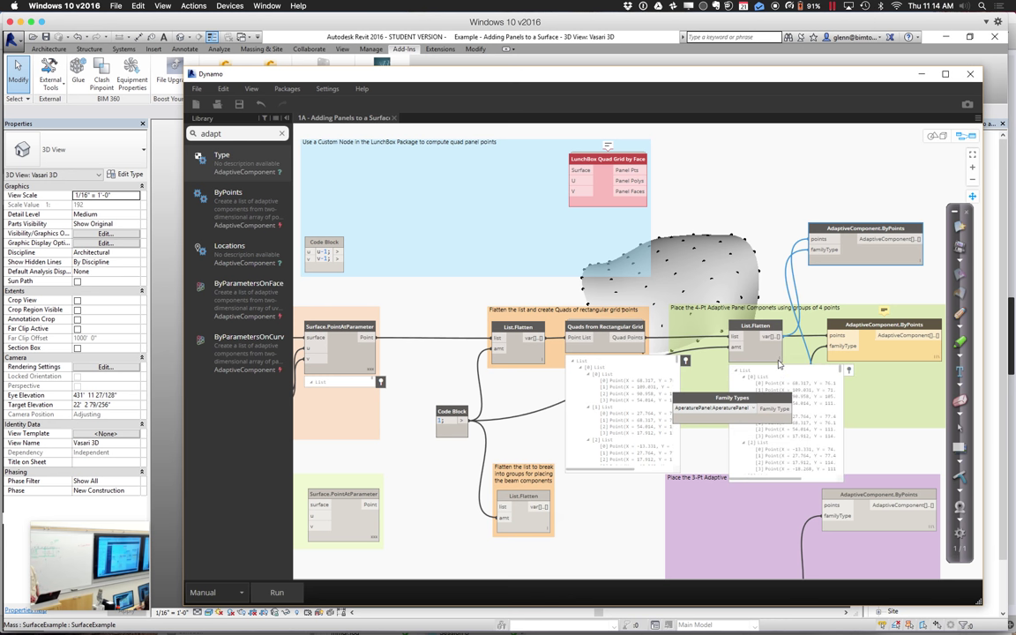
{"action": "left_click", "coordinate": [283, 596]}
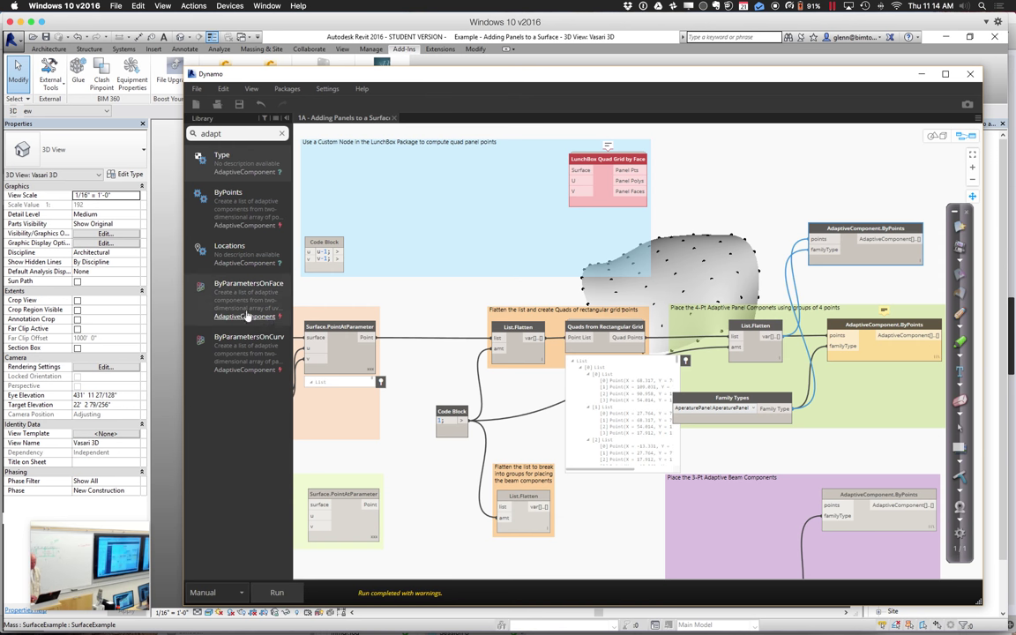
Step: Remove the original AdaptiveComponent.ByPoints node from the panel group and move the new one into its place
{"action": "left_click_drag", "start_coordinate": [409, 75], "coordinate": [338, 215]}
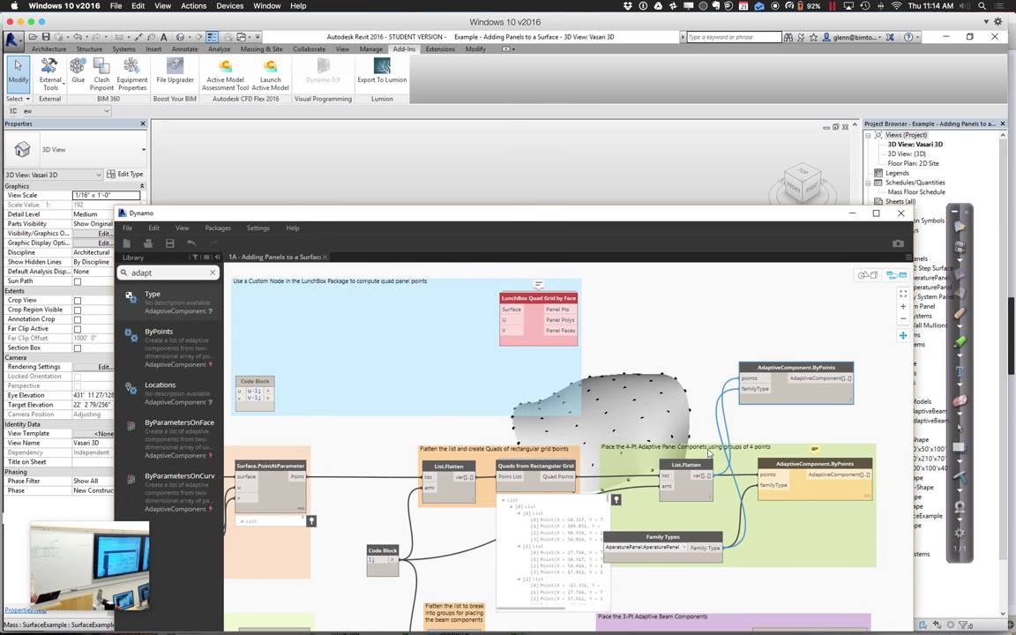
{"action": "right_click", "coordinate": [804, 468]}
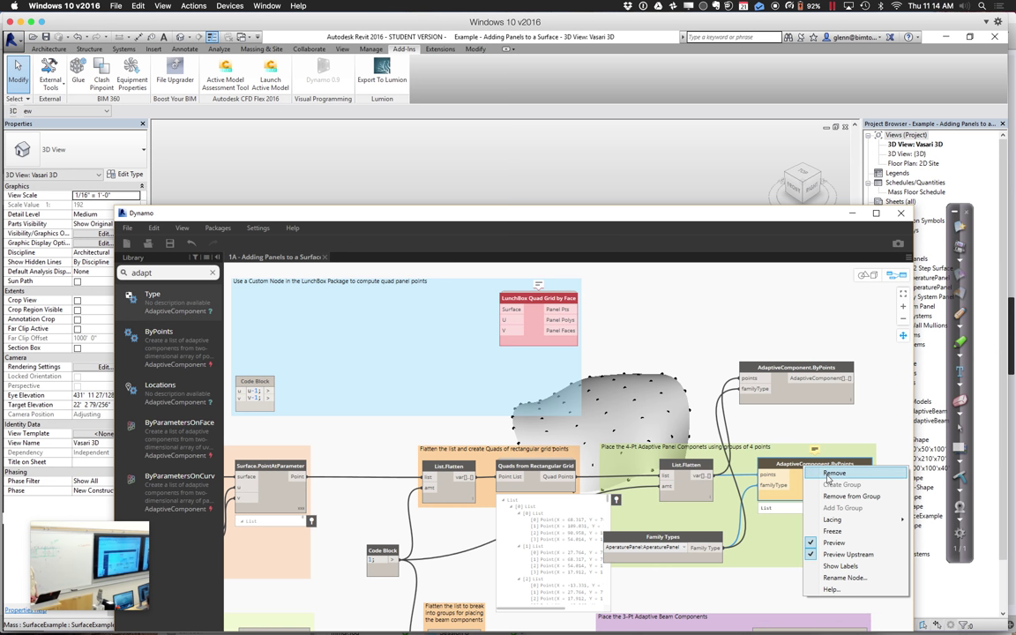
{"action": "left_click", "coordinate": [833, 472]}
{"action": "left_click_drag", "start_coordinate": [800, 378], "coordinate": [818, 468]}
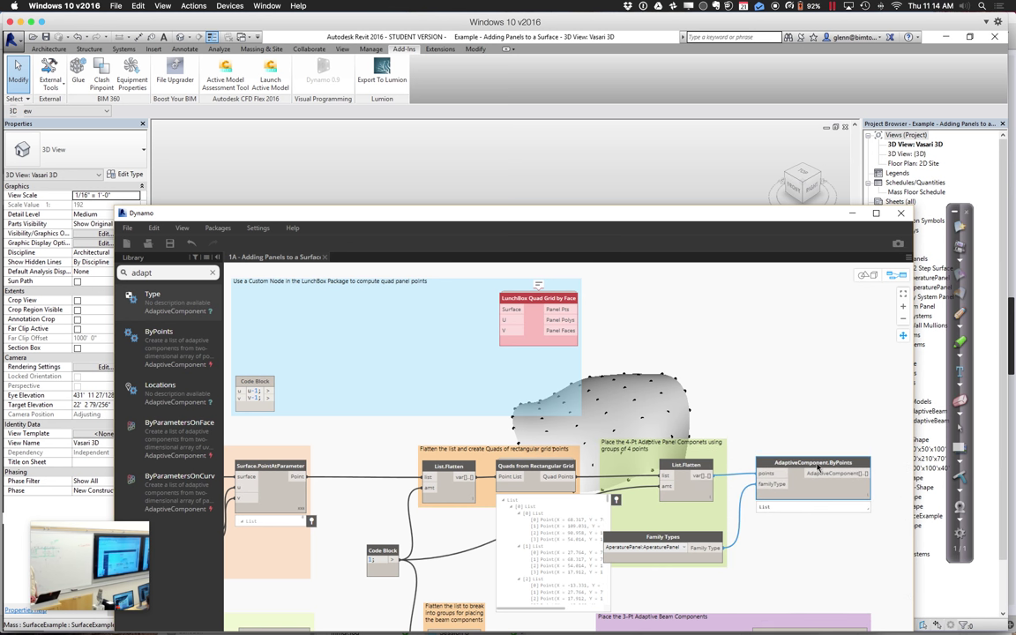
Step: Add the new AdaptiveComponent.ByPoints node to the 4-Pt Adaptive Panel group
{"action": "left_click", "coordinate": [718, 458]}
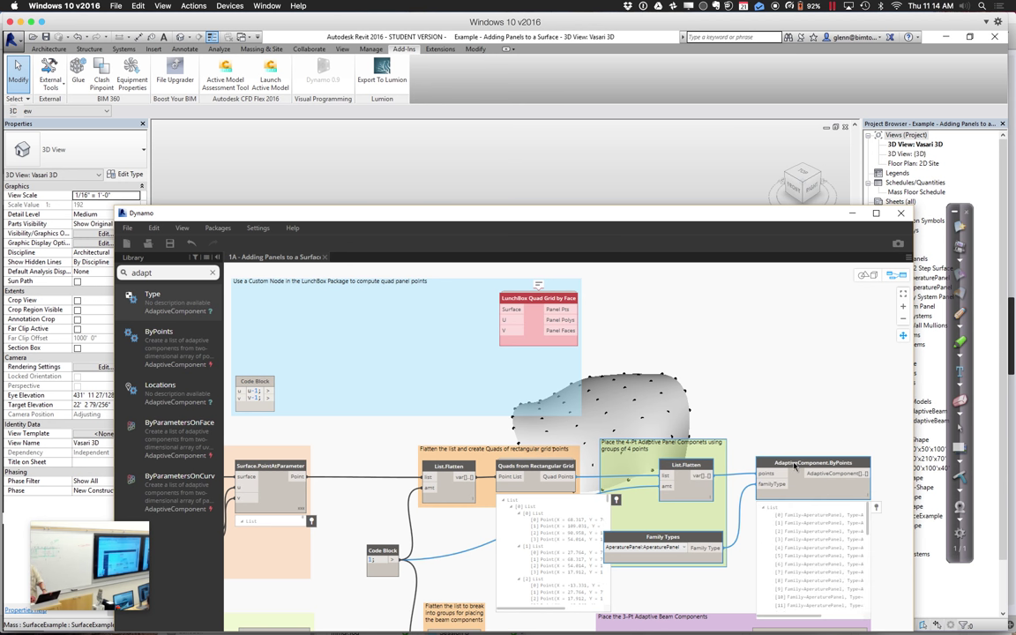
{"action": "left_click", "coordinate": [720, 451]}
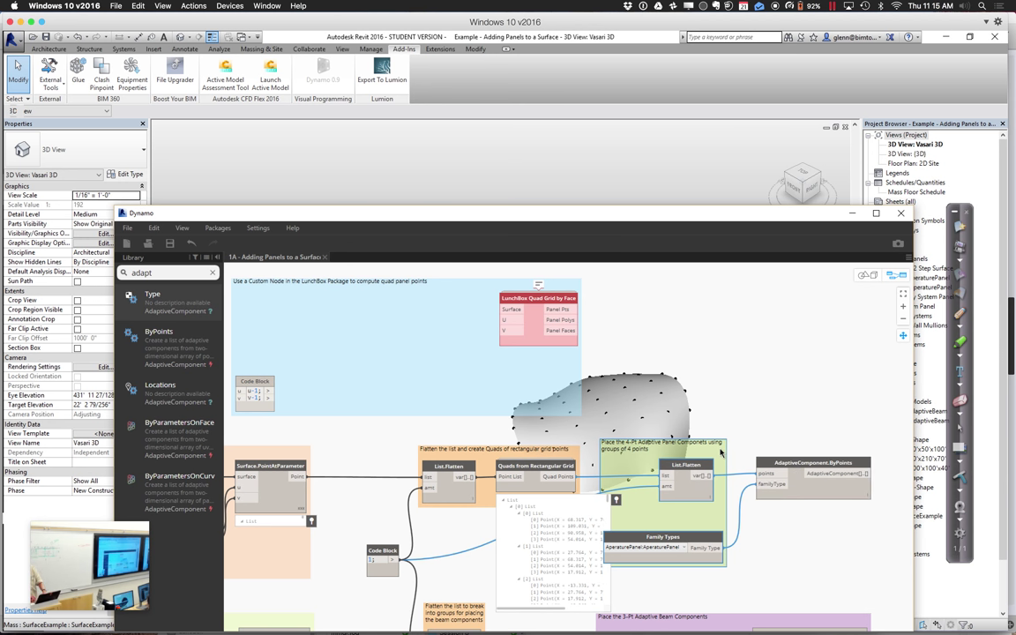
{"action": "right_click", "coordinate": [771, 467]}
{"action": "left_click", "coordinate": [804, 504]}
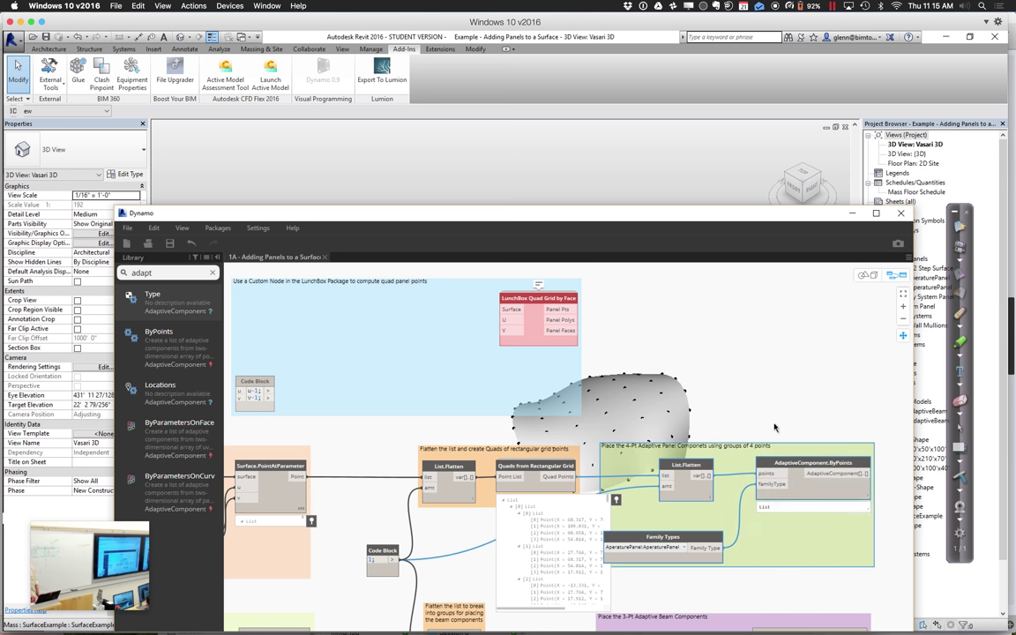
{"action": "left_click", "coordinate": [774, 428]}
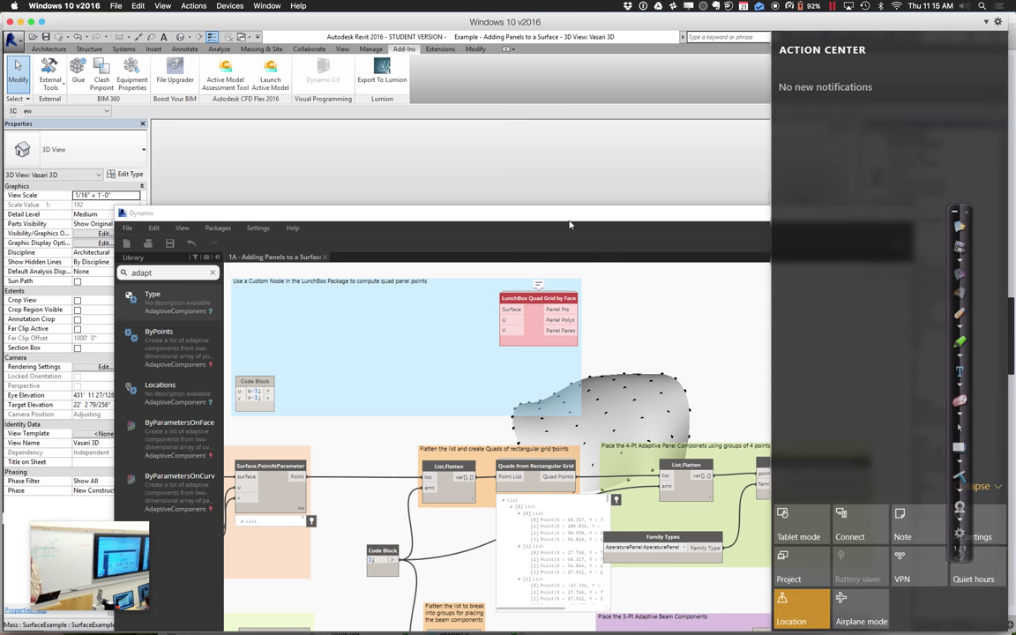
Step: Move the Dynamo window aside to examine the panels placed in the Revit 3D view, and bring the graph back to check the LunchBox node
{"action": "left_click_drag", "start_coordinate": [570, 219], "coordinate": [612, 520]}
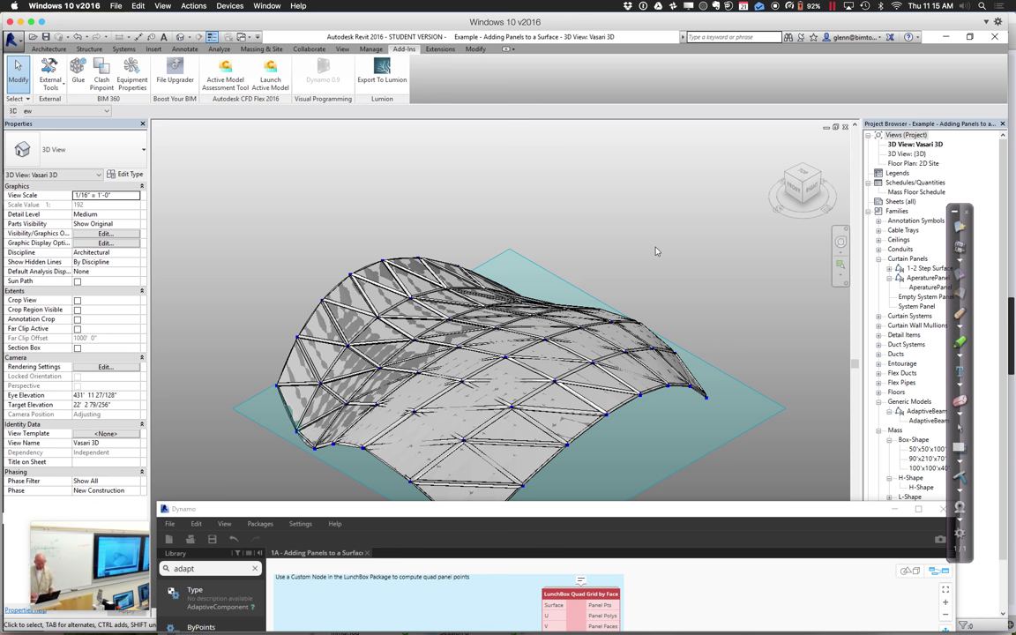
{"action": "left_click_drag", "start_coordinate": [371, 515], "coordinate": [336, 132]}
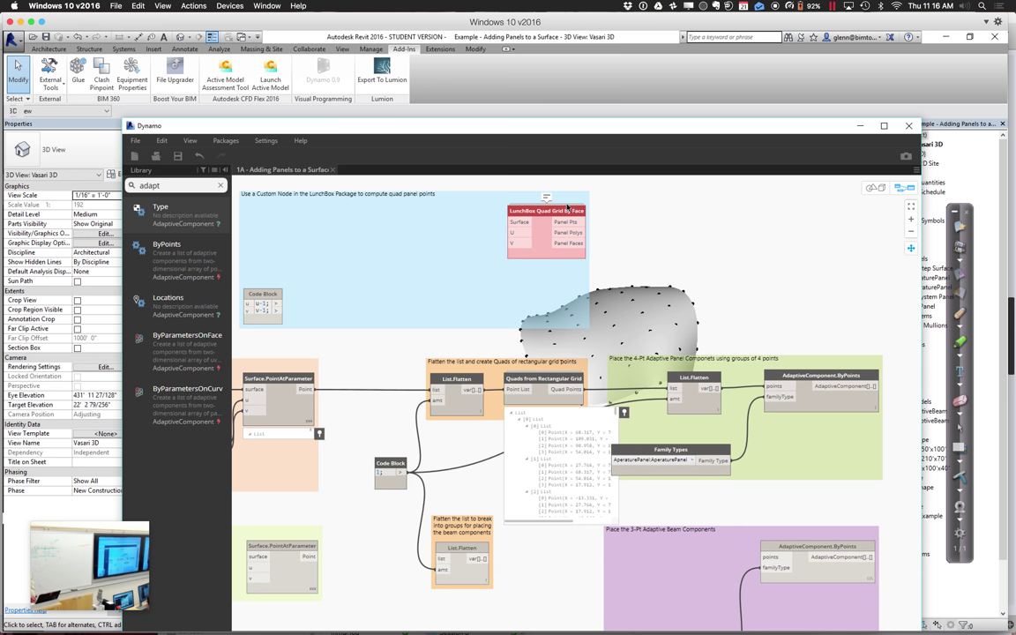
{"action": "mouse_move", "coordinate": [548, 198]}
{"action": "mouse_move", "coordinate": [546, 220]}
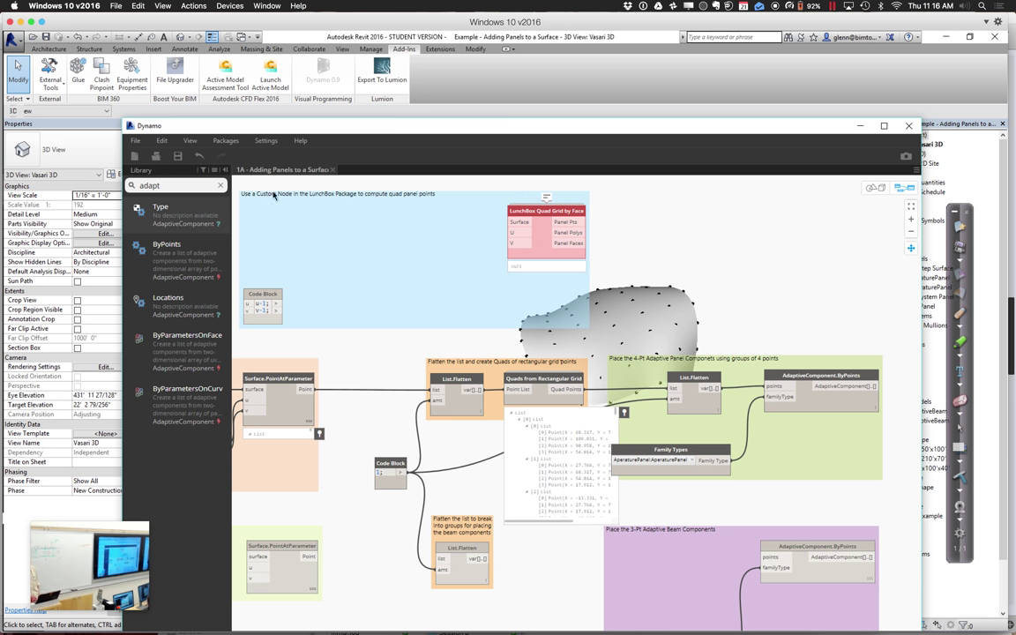
Step: Search the node library for "lunch" to check for LunchBox nodes, and clear the search term
{"action": "left_click_drag", "start_coordinate": [159, 185], "coordinate": [94, 190]}
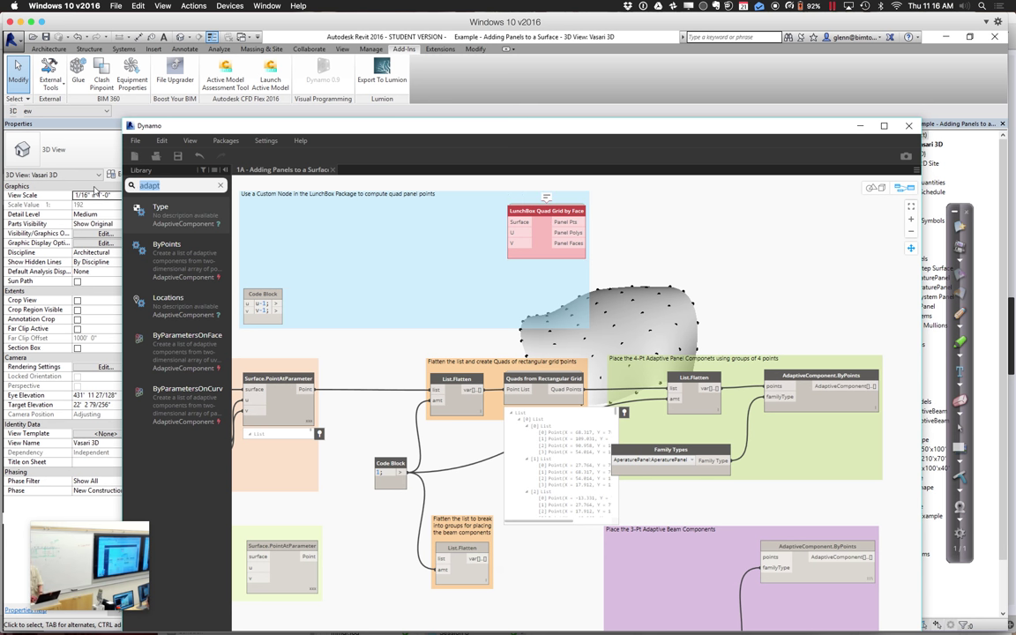
{"action": "type", "text": "l"}
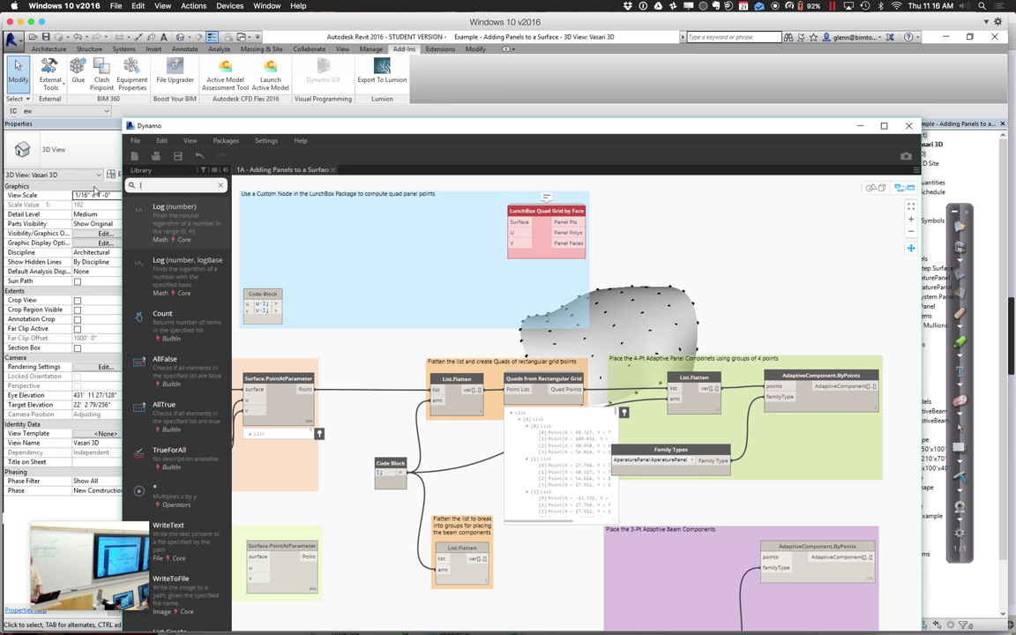
{"action": "type", "text": "unch"}
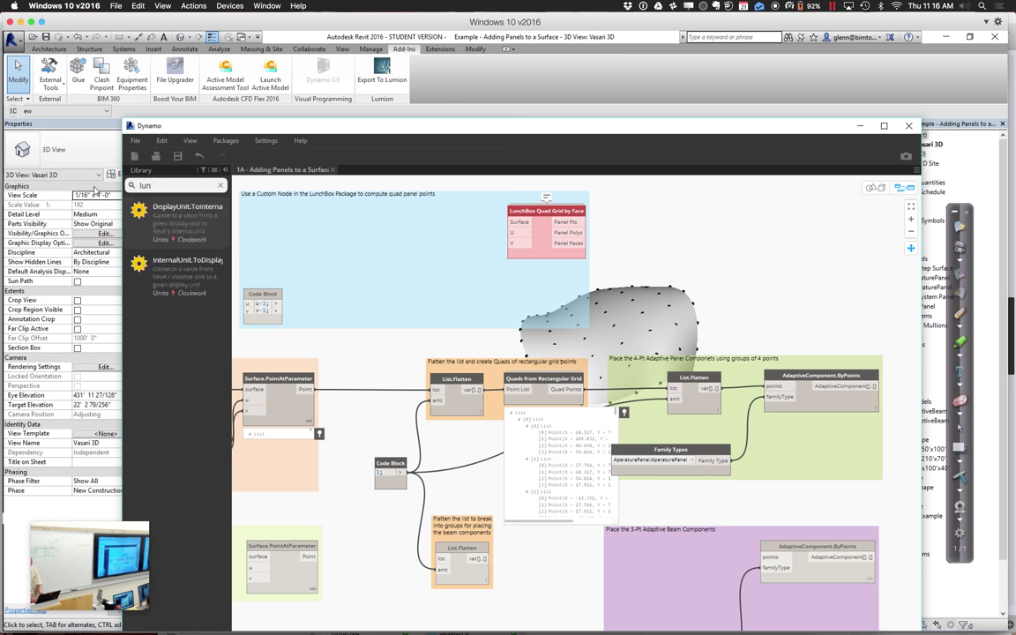
{"action": "key", "text": "BackSpace"}
{"action": "key", "text": "BackSpace"}
{"action": "key", "text": "BackSpace"}
{"action": "key", "text": "BackSpace"}
{"action": "key", "text": "BackSpace"}
Step: Search the node library for "quad grid" and clear the search
{"action": "type", "text": "q"}
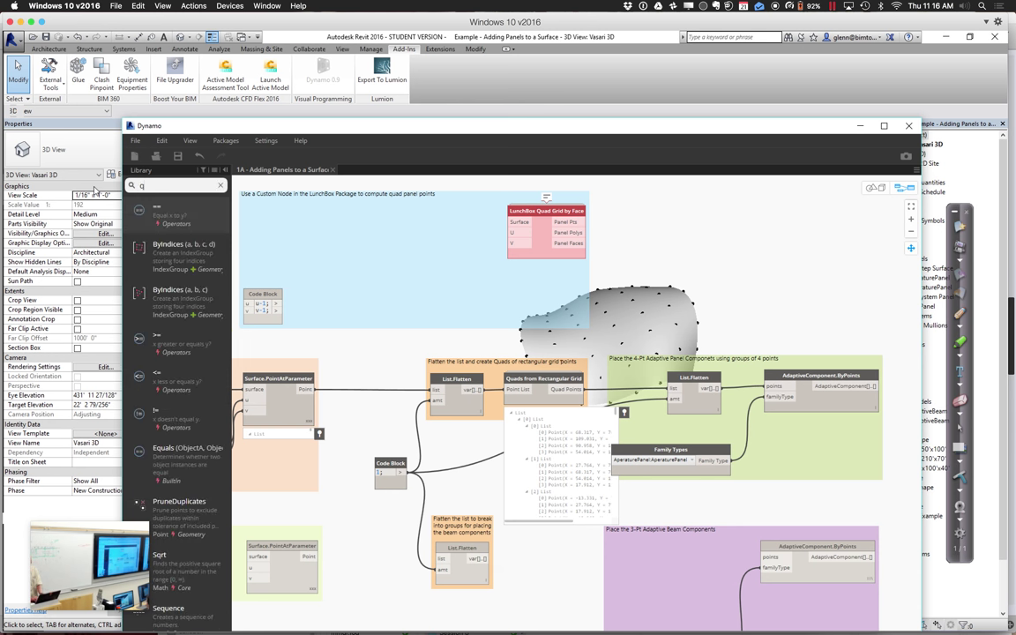
{"action": "type", "text": "uad"}
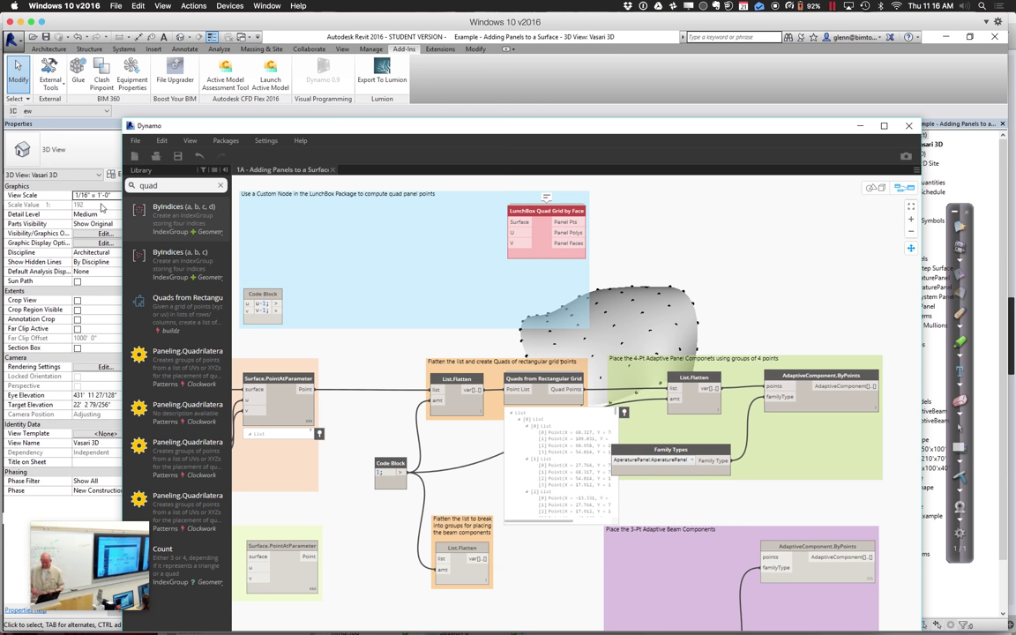
{"action": "type", "text": "grid"}
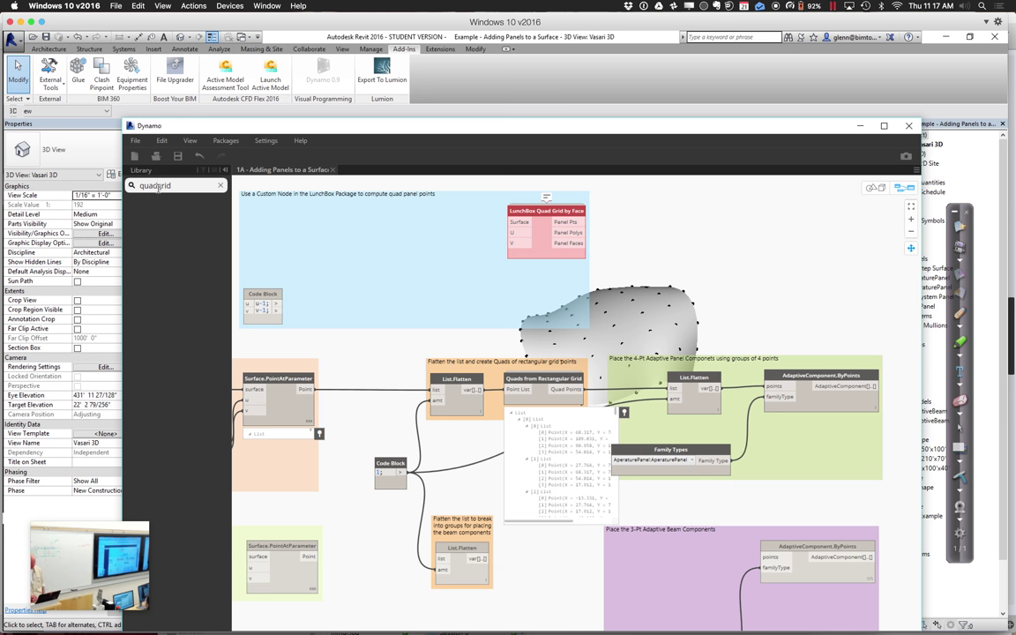
{"action": "left_click", "coordinate": [156, 186]}
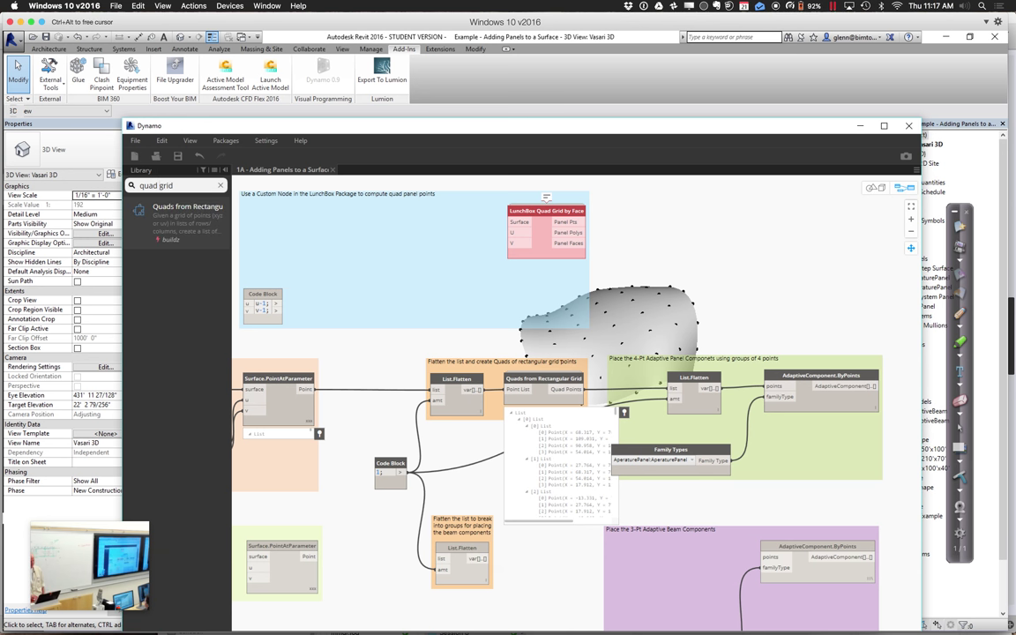
{"action": "mouse_move", "coordinate": [179, 221]}
{"action": "left_click", "coordinate": [220, 186]}
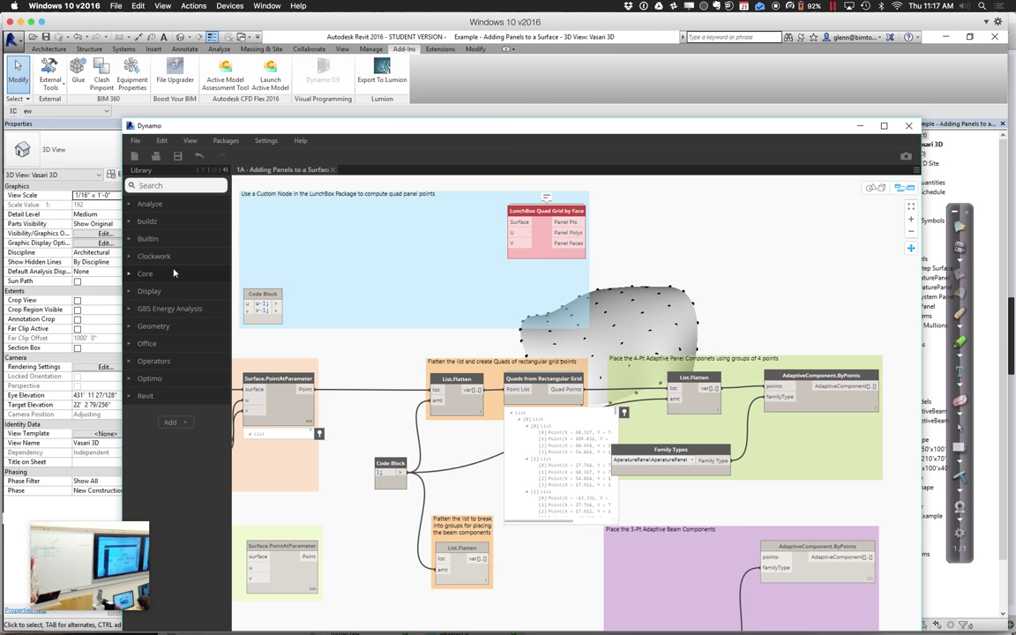
Step: Save a copy of the graph as "1A2 - Adding Panels to a Surface-Start" in the same folder
{"action": "left_click", "coordinate": [135, 142]}
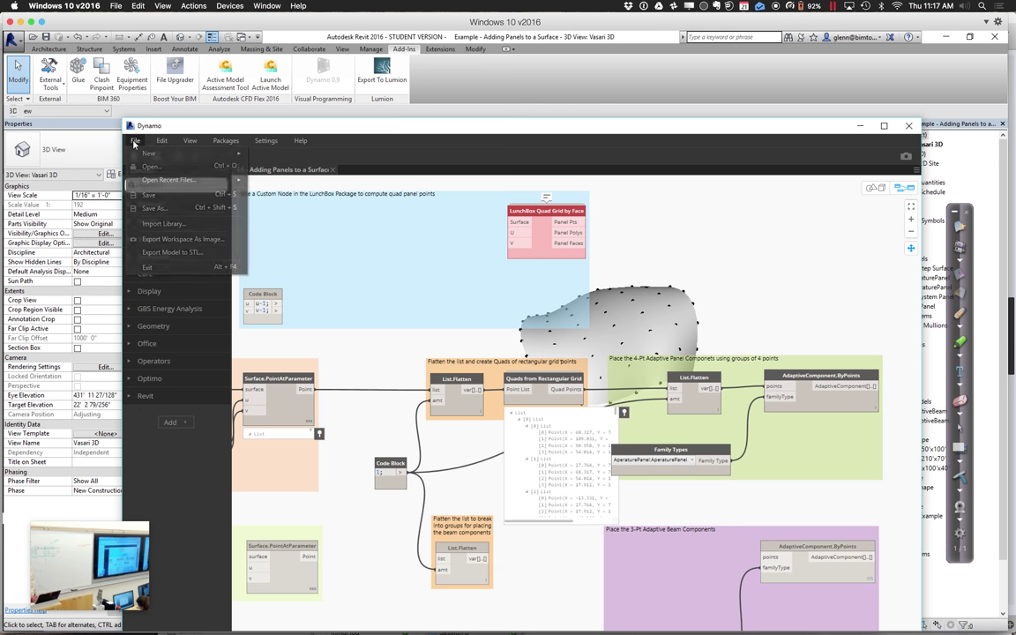
{"action": "left_click", "coordinate": [155, 205]}
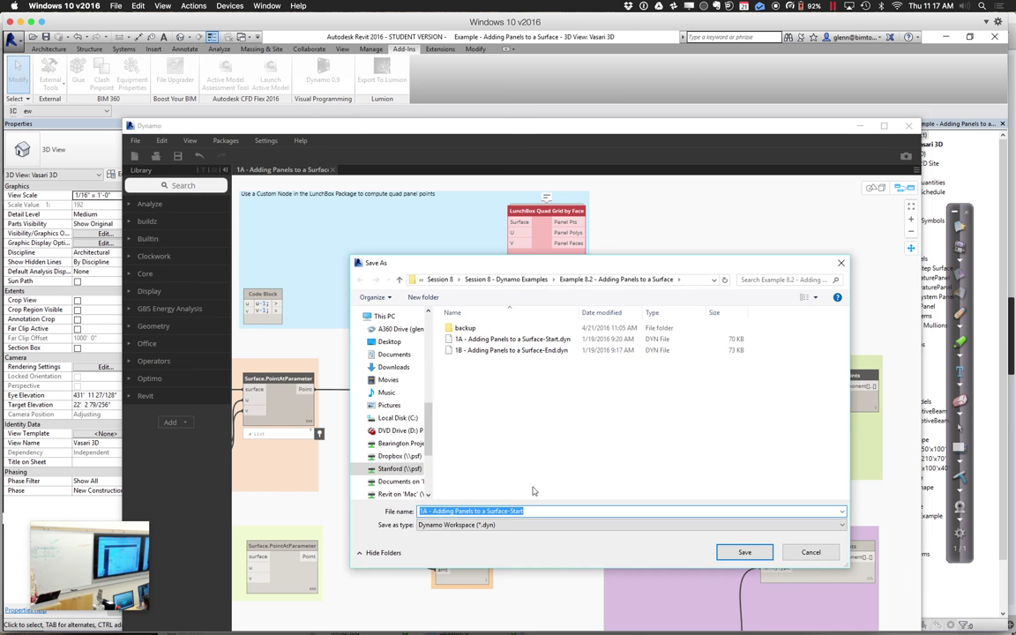
{"action": "left_click", "coordinate": [426, 511]}
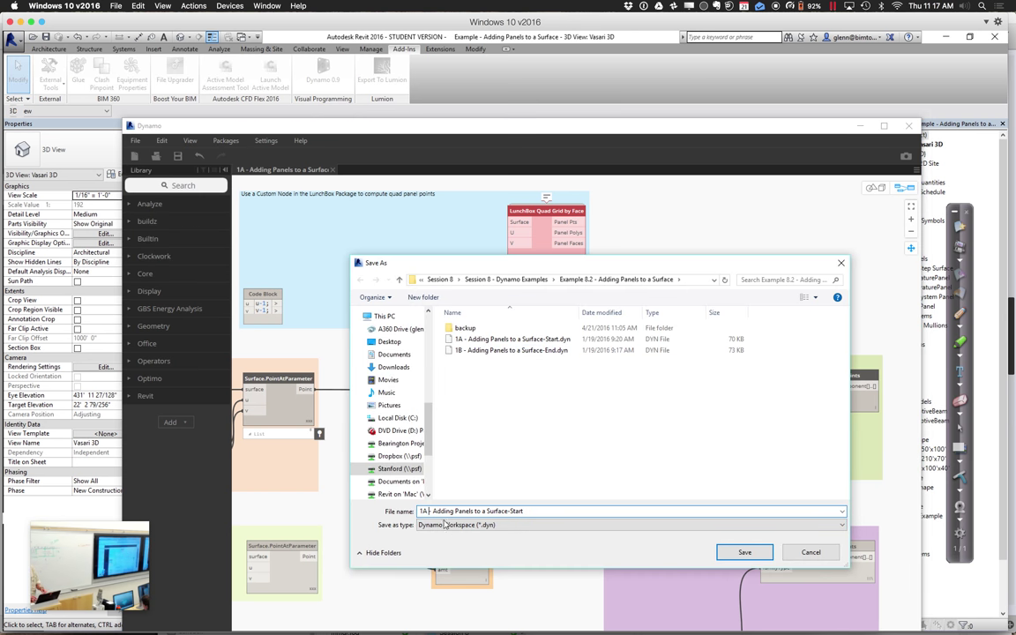
{"action": "type", "text": "2"}
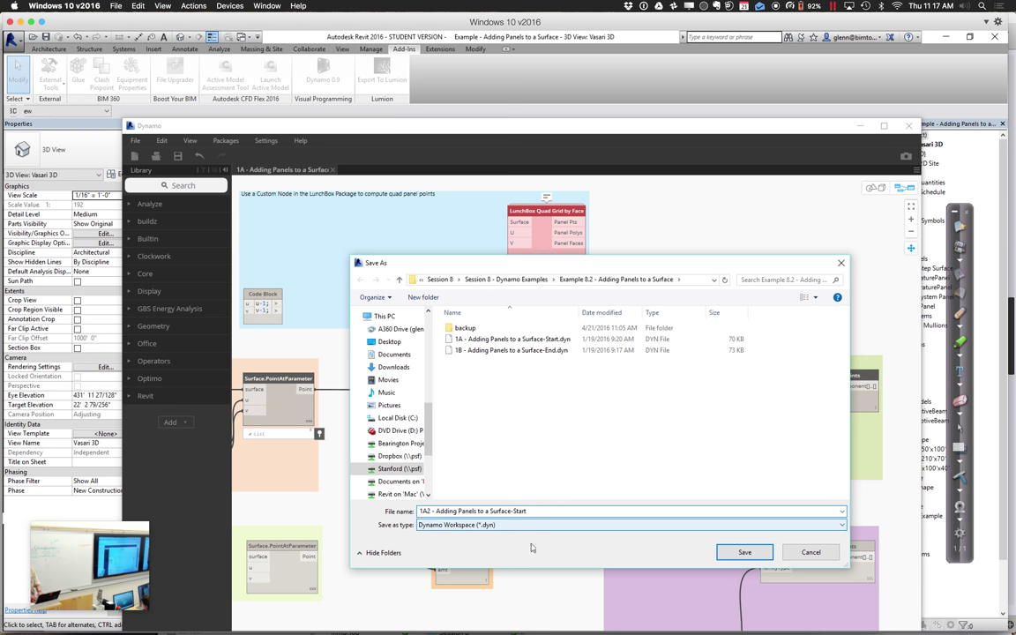
{"action": "left_click", "coordinate": [743, 552]}
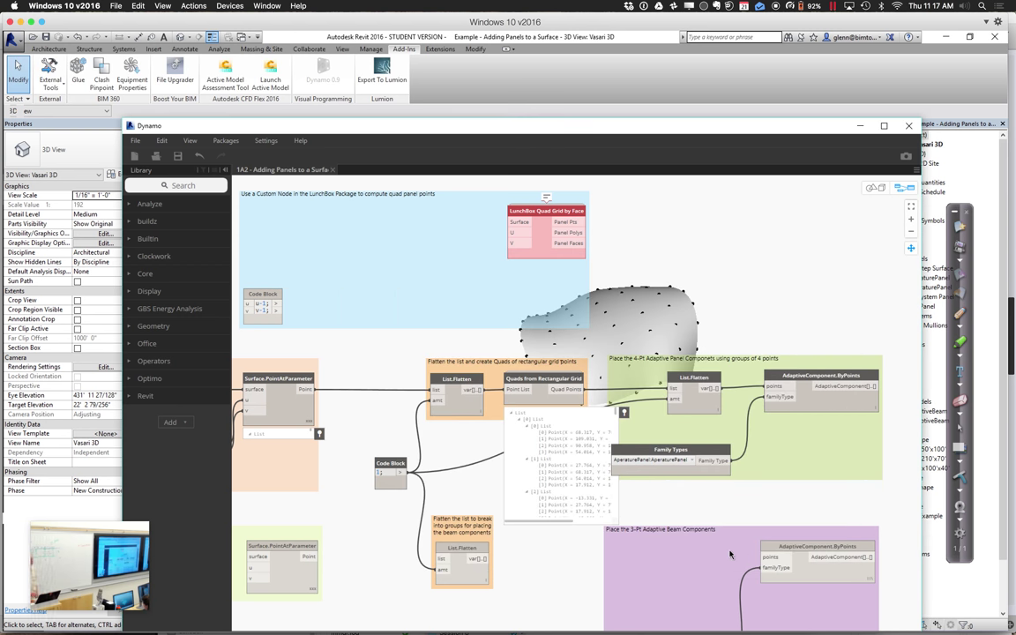
Step: Search the online packages for "lunchbox", install LunchBox for Dynamo 2015.11.28 and close the package search
{"action": "left_click", "coordinate": [226, 141]}
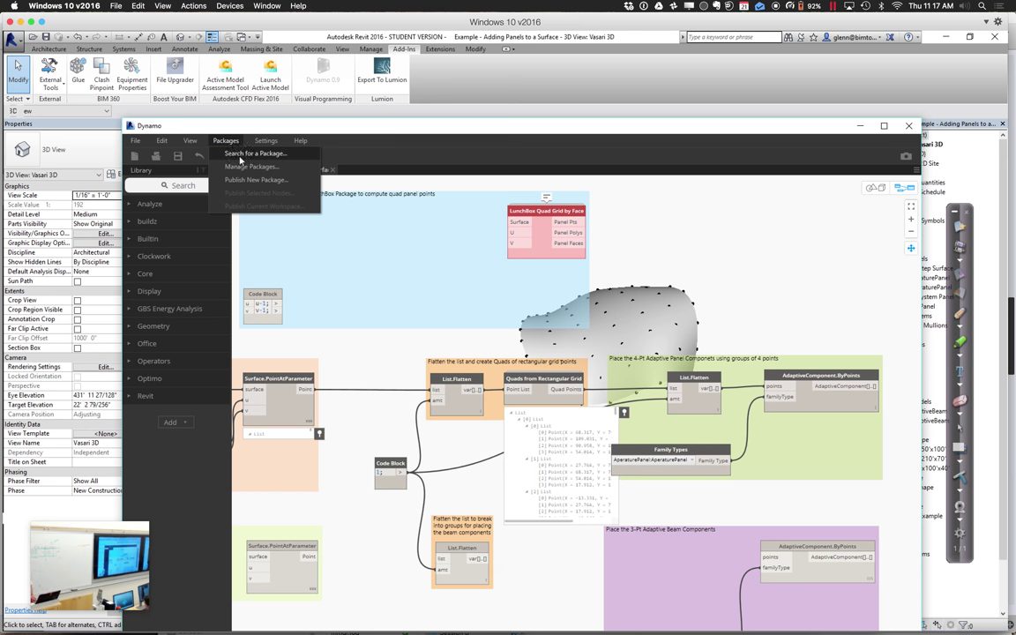
{"action": "left_click", "coordinate": [227, 156]}
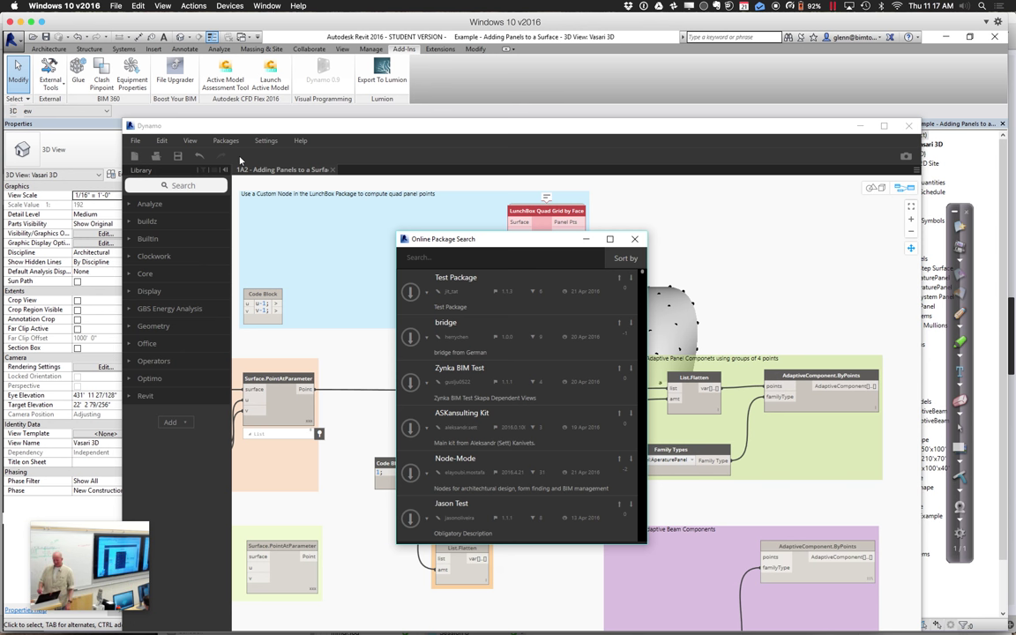
{"action": "left_click", "coordinate": [423, 256]}
{"action": "type", "text": "lunchb"}
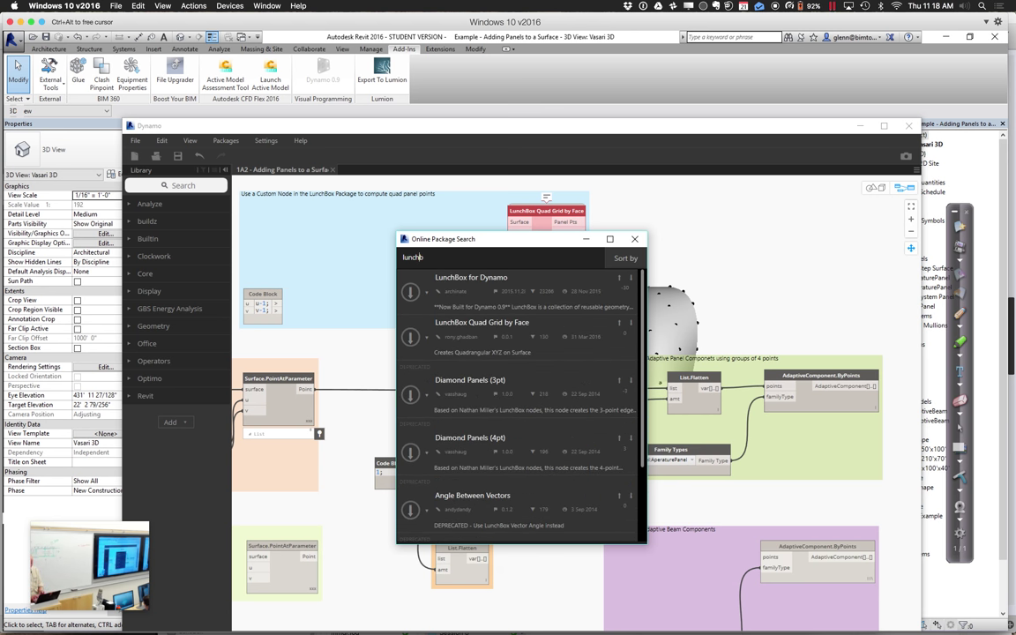
{"action": "type", "text": "ox"}
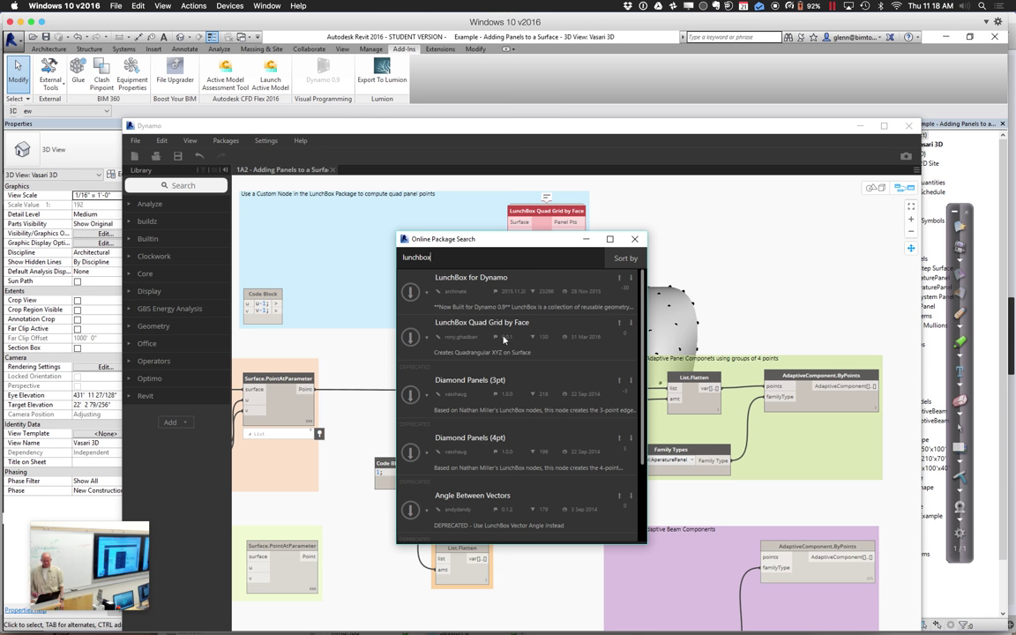
{"action": "left_click", "coordinate": [411, 293]}
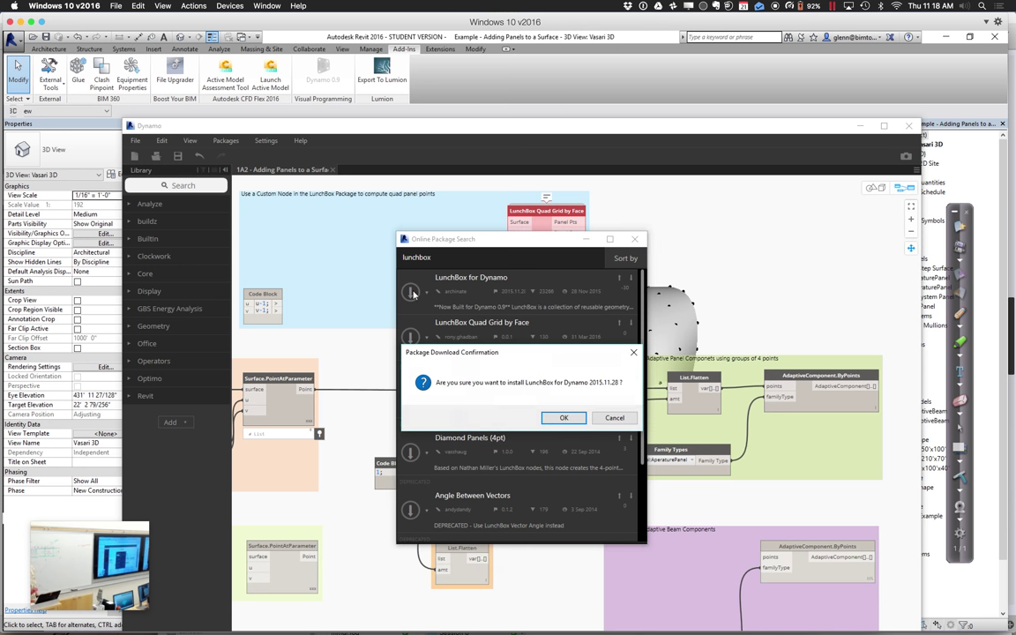
{"action": "left_click", "coordinate": [570, 418]}
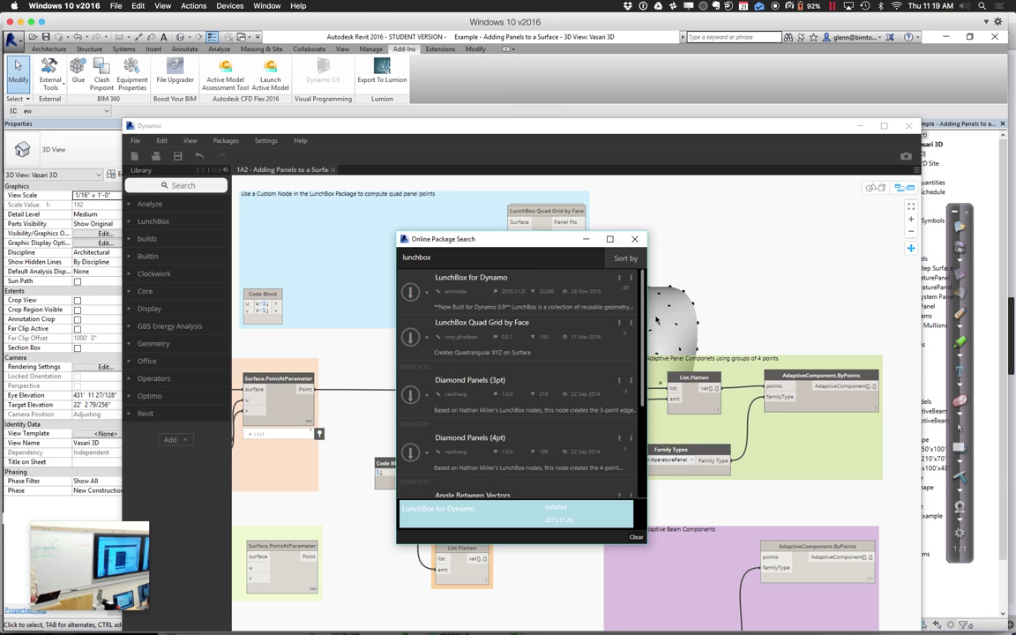
{"action": "left_click", "coordinate": [634, 238]}
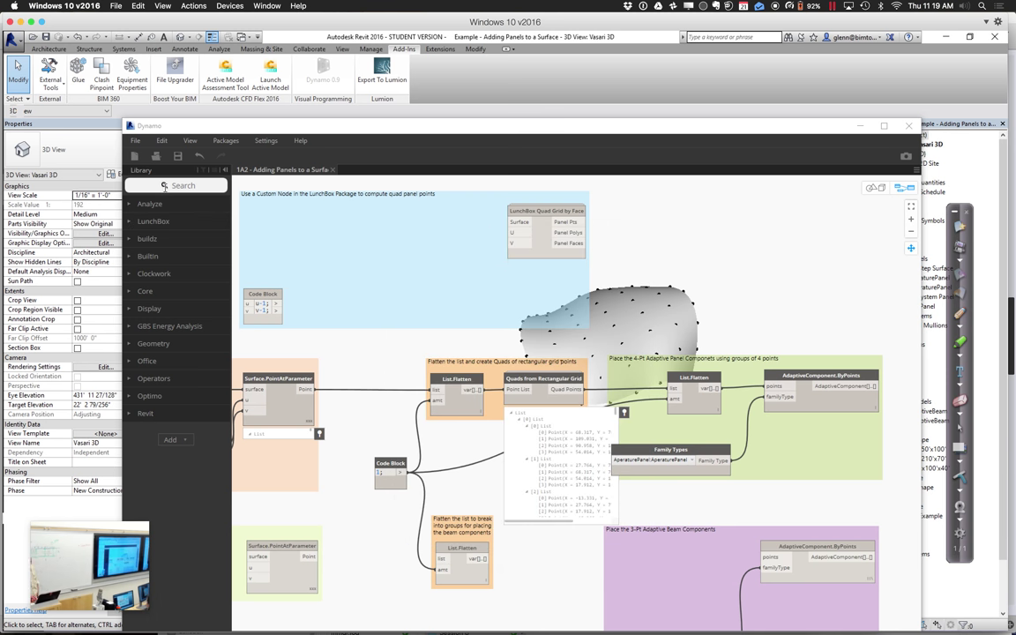
Step: Search the node library for "quad g" and remove the old LunchBox Quad Grid by Face node from the blue custom node group
{"action": "left_click", "coordinate": [164, 186]}
{"action": "type", "text": "qu"}
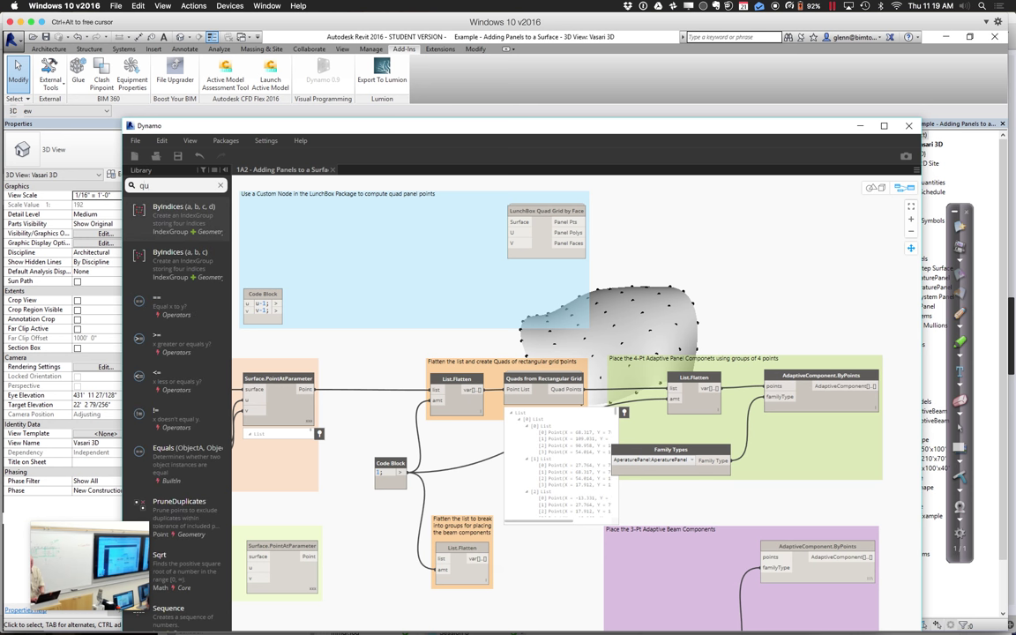
{"action": "type", "text": "ad"}
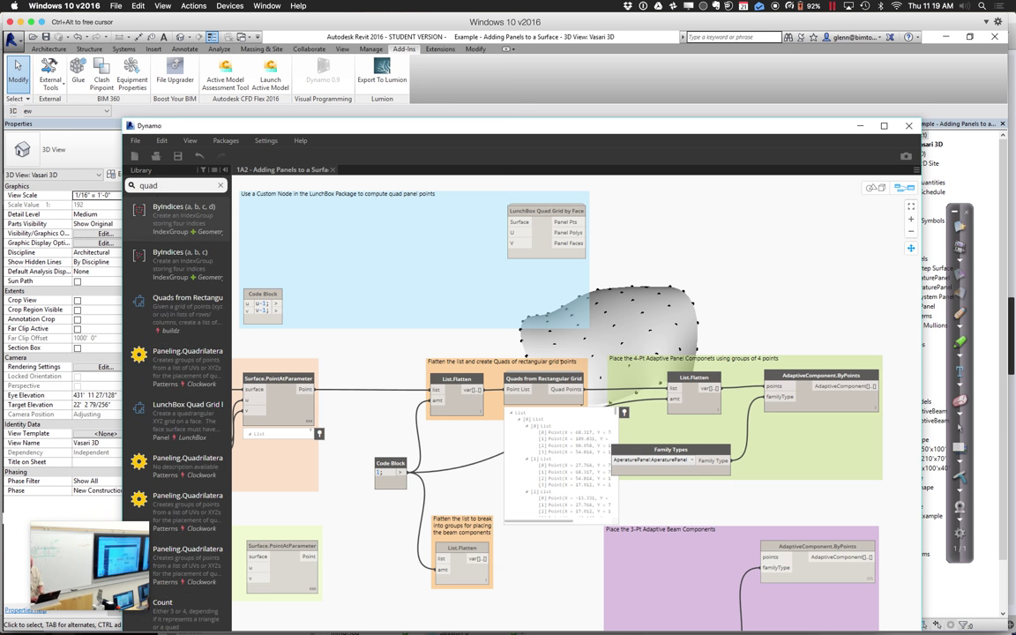
{"action": "type", "text": " g"}
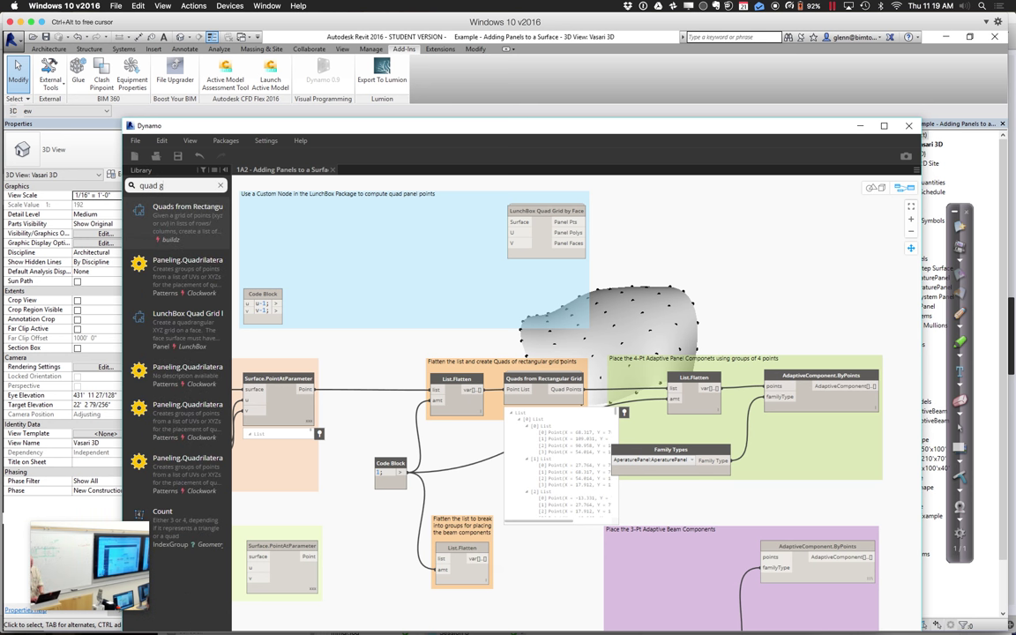
{"action": "left_click", "coordinate": [563, 213]}
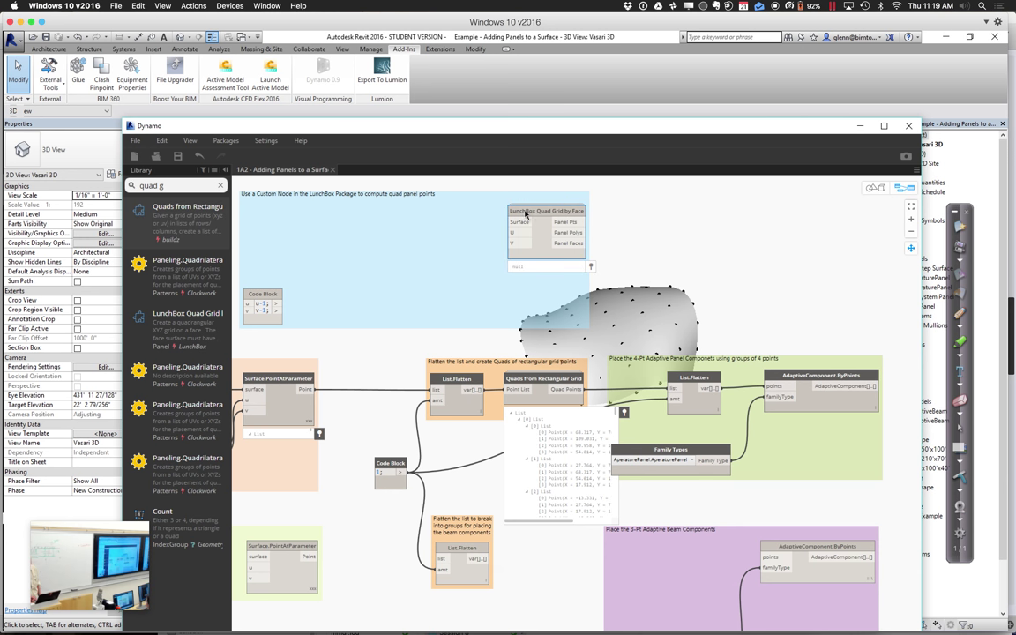
{"action": "right_click", "coordinate": [571, 217]}
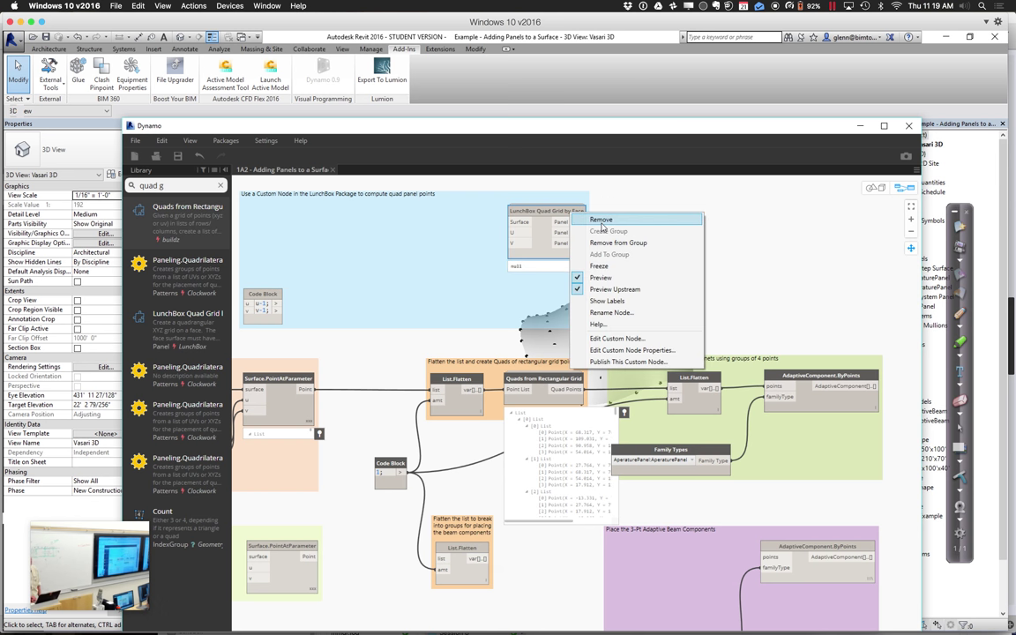
{"action": "left_click", "coordinate": [599, 220]}
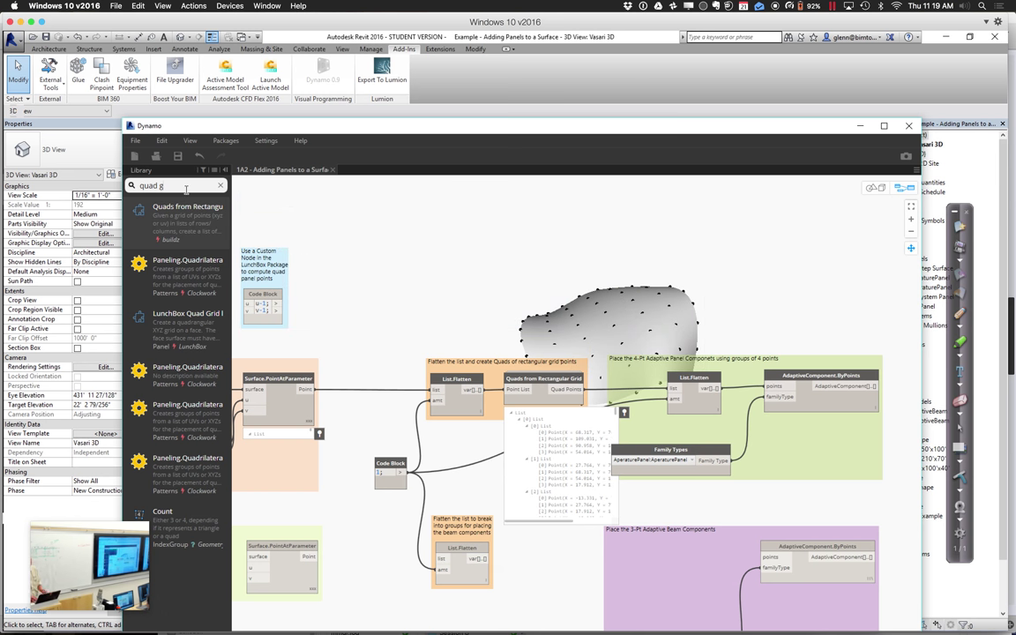
Step: Find the LunchBox Quad Grid by Face node by searching for "quad grid" and place it beside the blue group's u-1/v-1 Code Block
{"action": "left_click", "coordinate": [186, 190]}
{"action": "type", "text": "gri"}
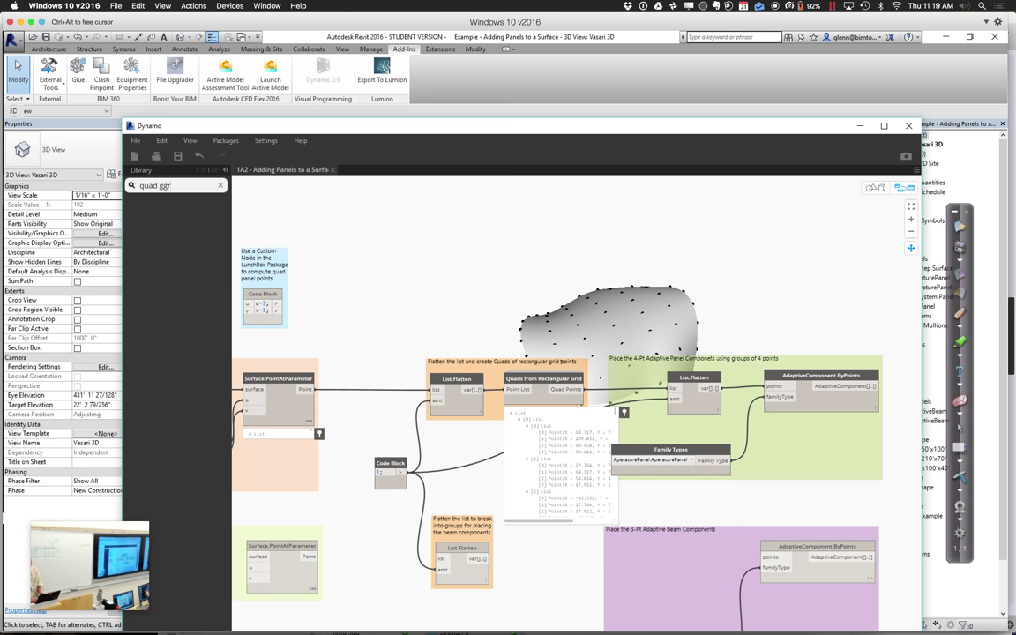
{"action": "key", "text": "BackSpace"}
{"action": "key", "text": "BackSpace"}
{"action": "type", "text": "rid"}
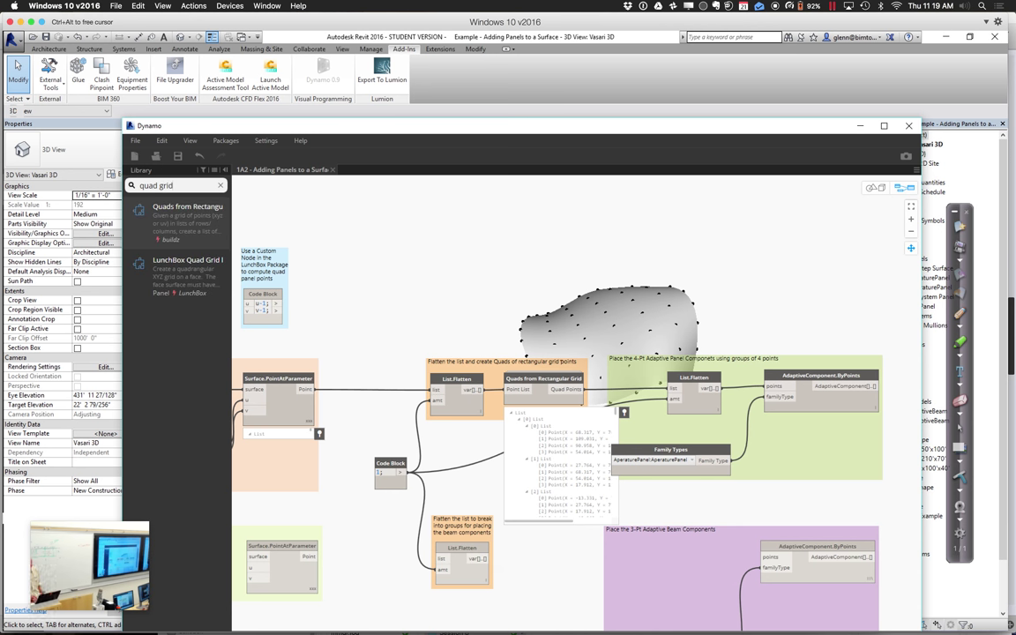
{"action": "left_click", "coordinate": [188, 263]}
{"action": "left_click_drag", "start_coordinate": [600, 403], "coordinate": [399, 255]}
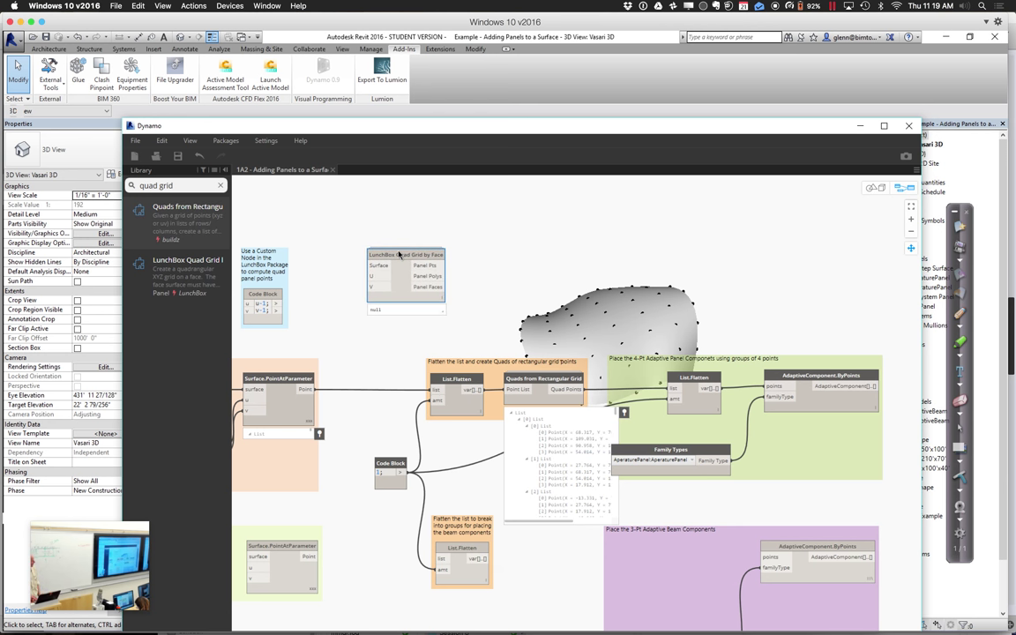
Step: Add the new LunchBox Quad Grid by Face node to the blue custom node group
{"action": "left_click", "coordinate": [279, 260]}
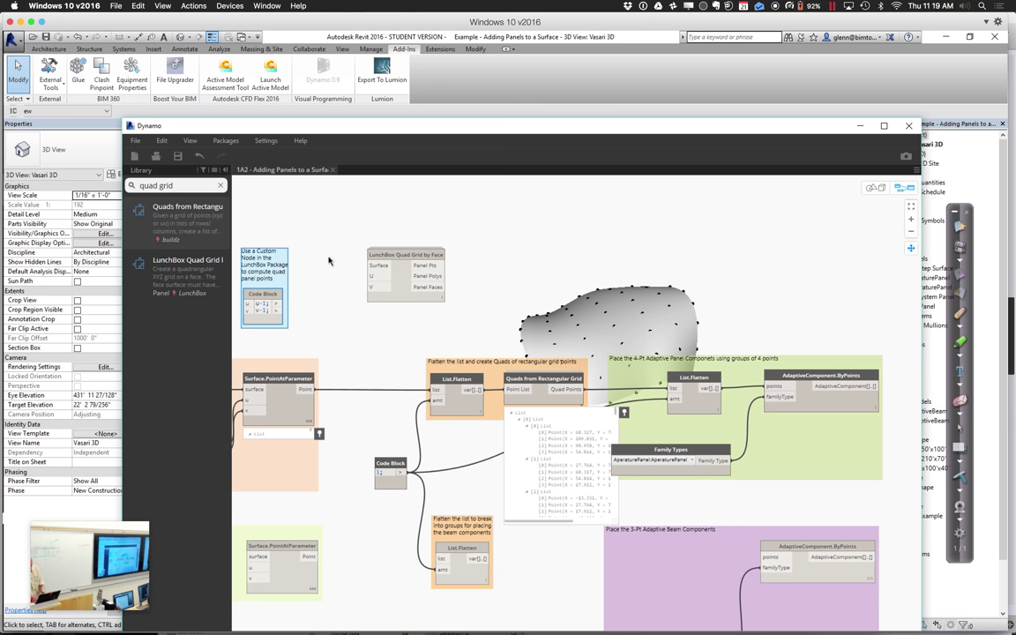
{"action": "left_click", "coordinate": [387, 255]}
{"action": "right_click", "coordinate": [387, 254]}
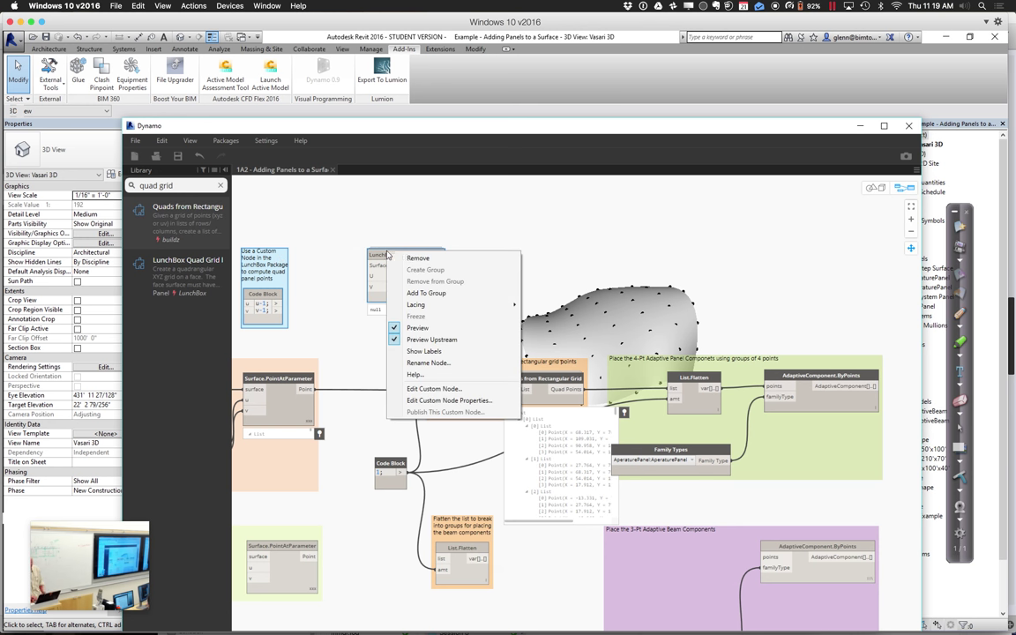
{"action": "left_click", "coordinate": [433, 295]}
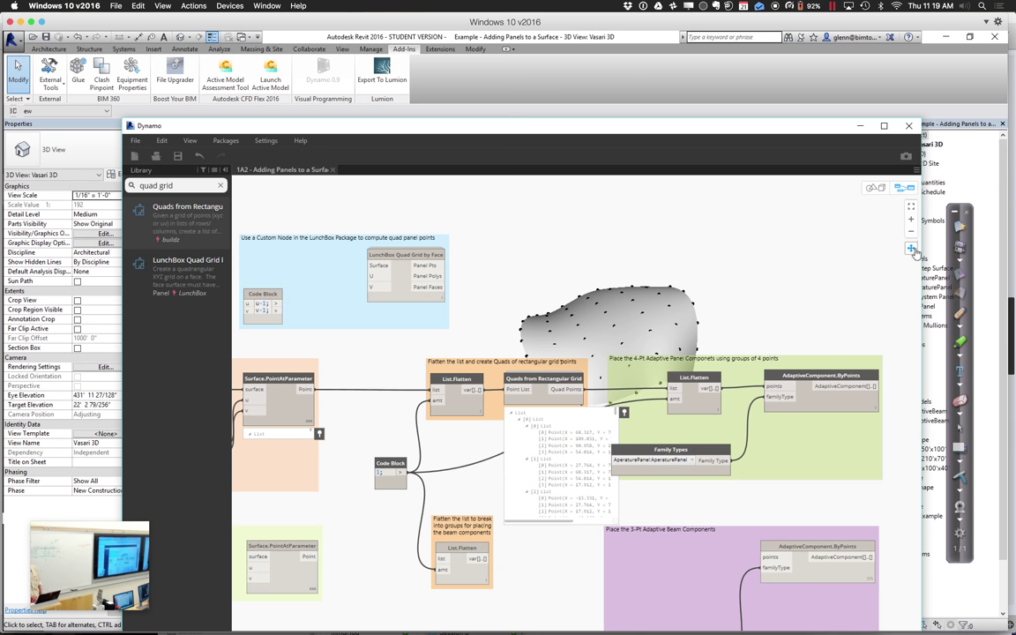
Step: Open the LunchBox Quad Grid by Face custom node for editing to examine its inner graph
{"action": "left_click_drag", "start_coordinate": [413, 336], "coordinate": [654, 320]}
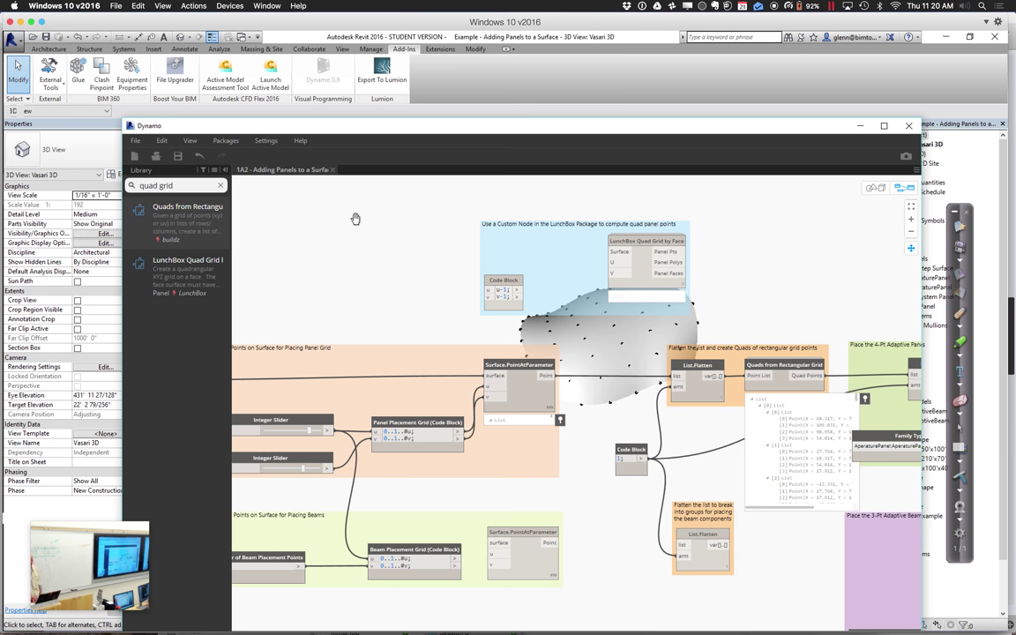
{"action": "right_click", "coordinate": [637, 240]}
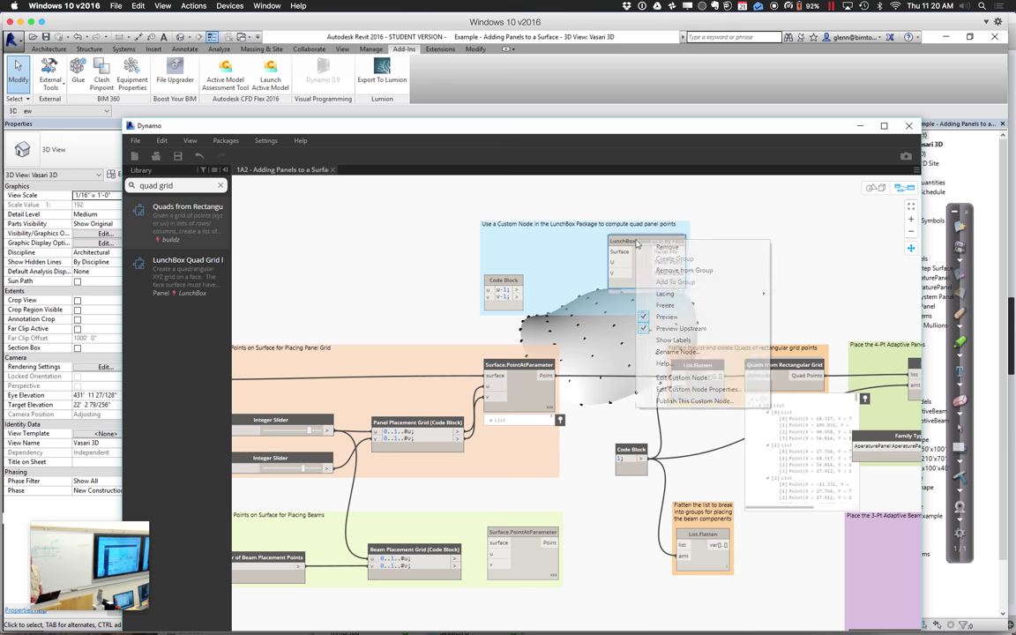
{"action": "left_click", "coordinate": [685, 379]}
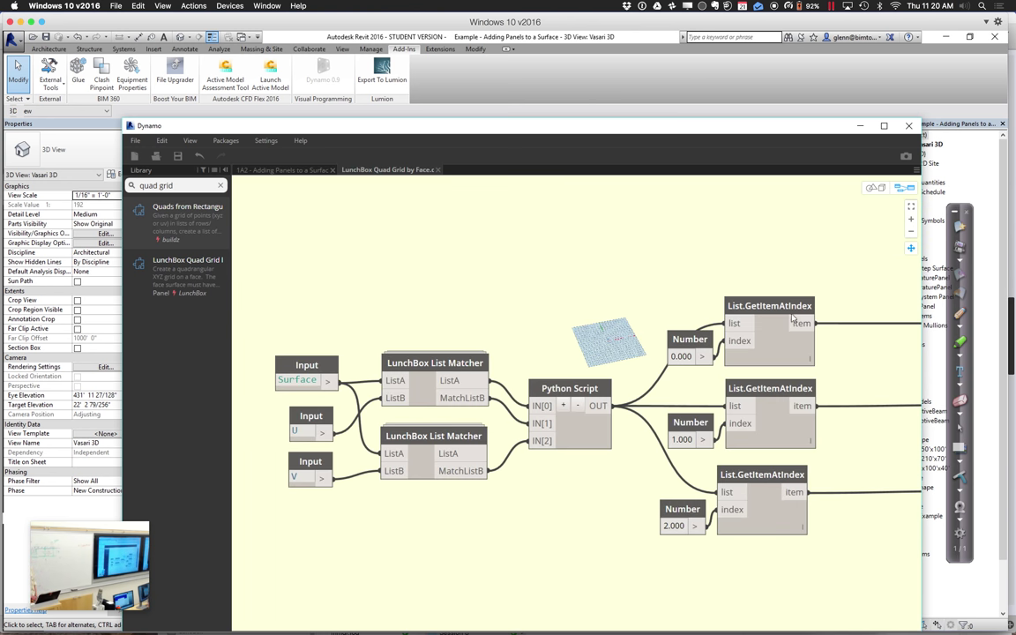
Step: Examine the code of the Python Script node inside the LunchBox custom node and return to the main panel graph
{"action": "left_click", "coordinate": [911, 249]}
{"action": "mouse_move", "coordinate": [687, 239]}
{"action": "left_mouse_down"}
{"action": "mouse_move", "coordinate": [490, 231]}
{"action": "mouse_move", "coordinate": [684, 235]}
{"action": "left_mouse_up"}
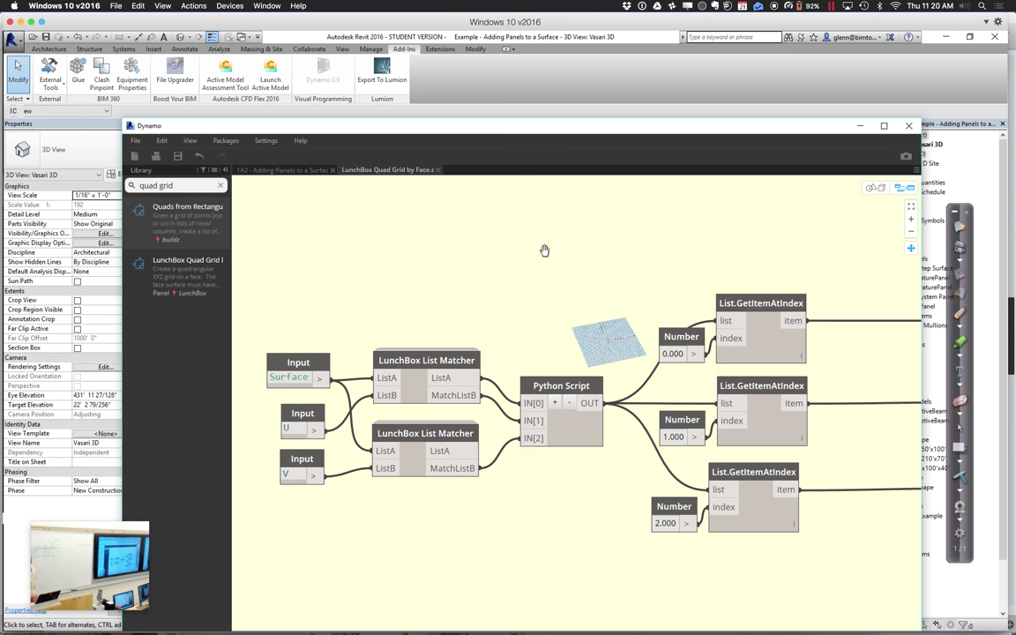
{"action": "left_click", "coordinate": [572, 388]}
{"action": "right_click", "coordinate": [571, 388]}
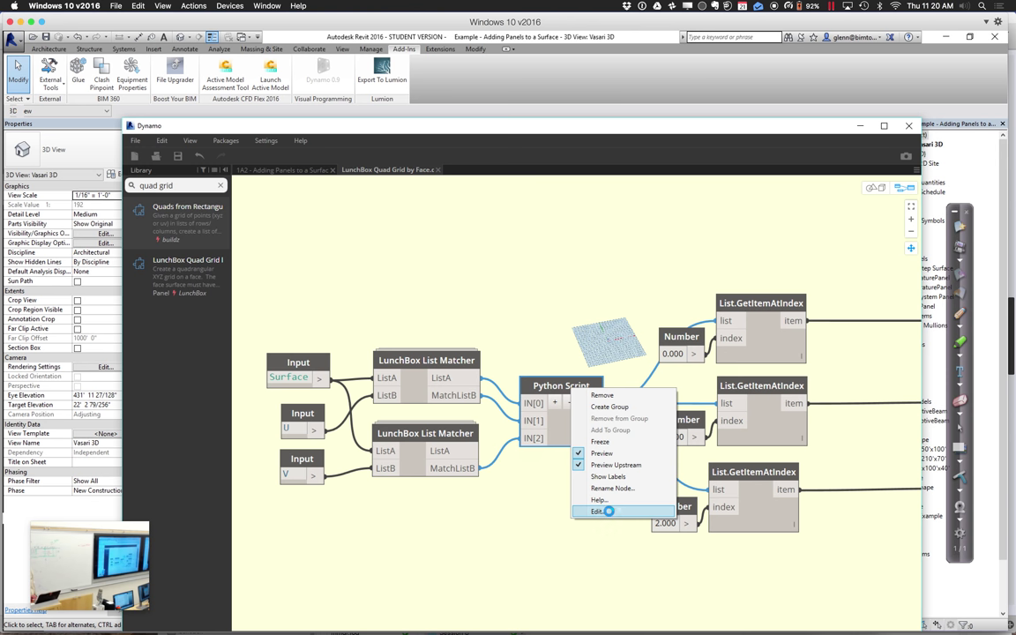
{"action": "left_click", "coordinate": [598, 511]}
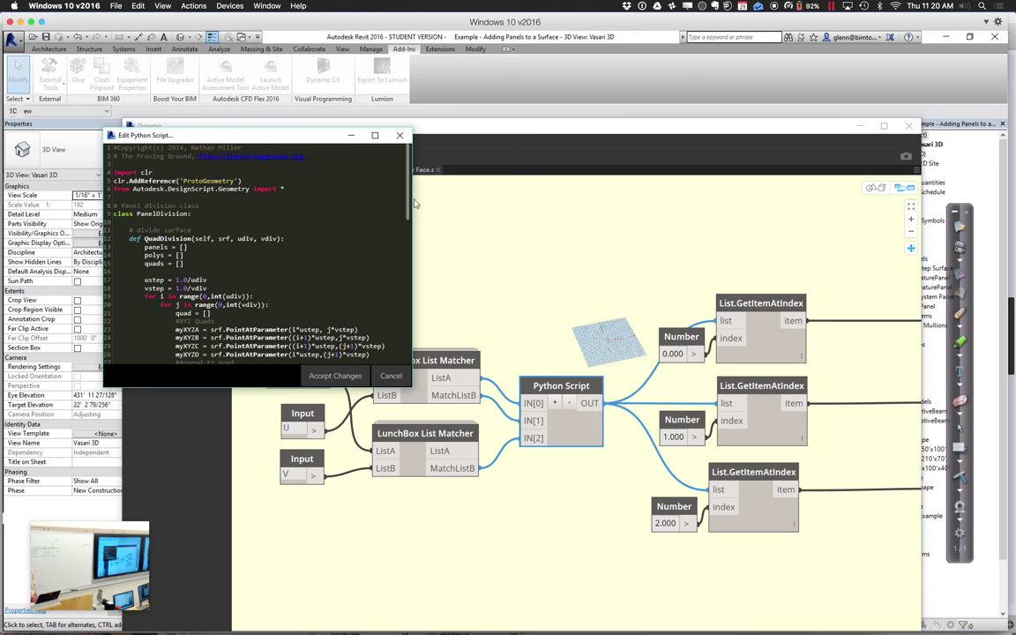
{"action": "left_click_drag", "start_coordinate": [410, 202], "coordinate": [416, 275]}
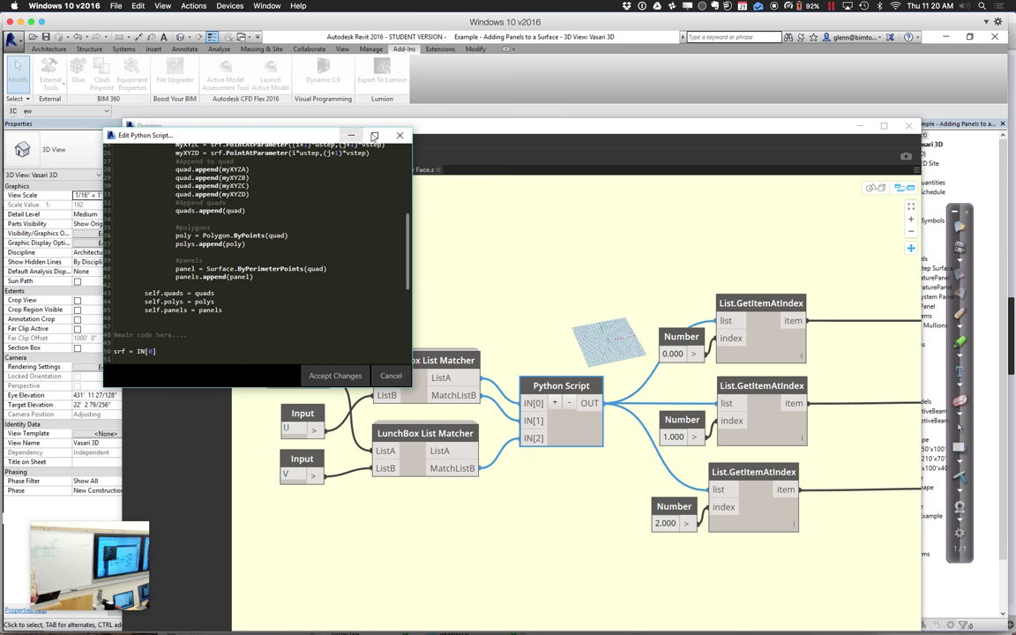
{"action": "left_click", "coordinate": [399, 134]}
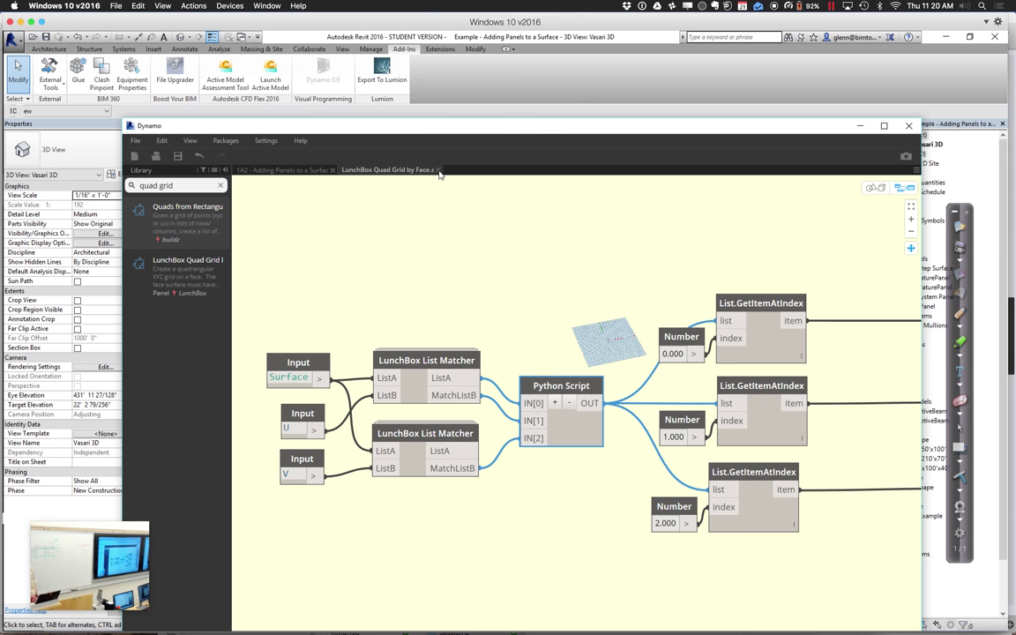
{"action": "left_click", "coordinate": [322, 170]}
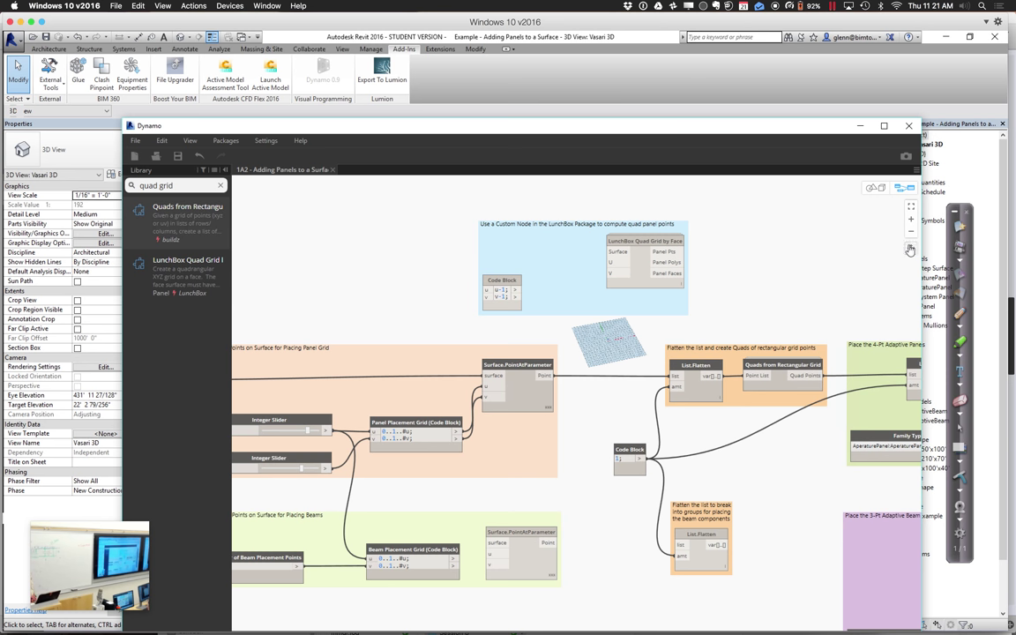
Step: Wire the Select Face surface into the LunchBox Quad Grid by Face node and the two Integer Sliders into the blue group's Code Block
{"action": "middle_click_drag", "start_coordinate": [483, 283], "coordinate": [578, 283]}
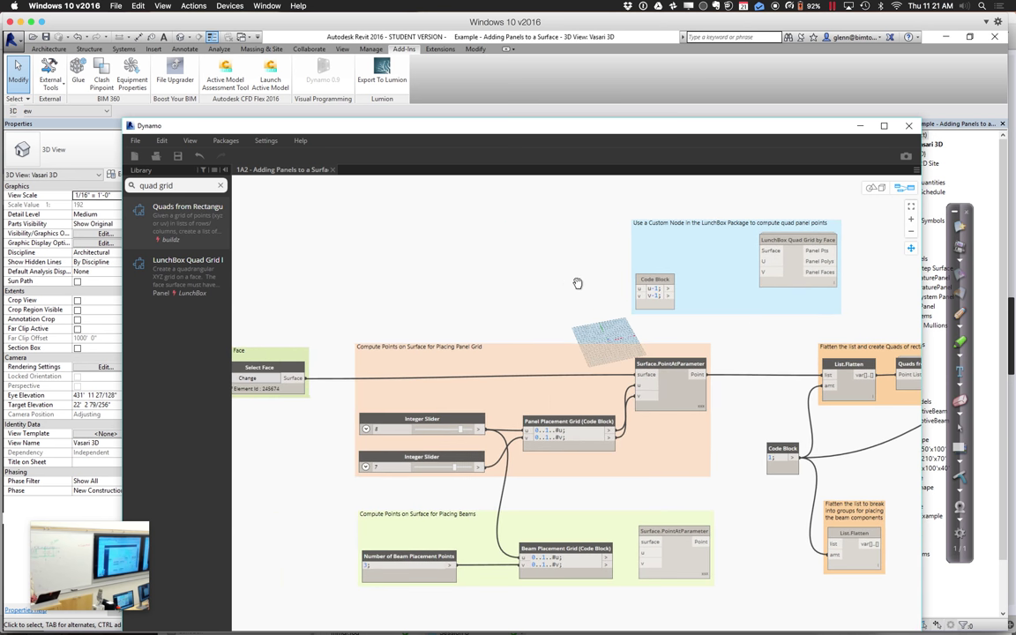
{"action": "left_click", "coordinate": [304, 377]}
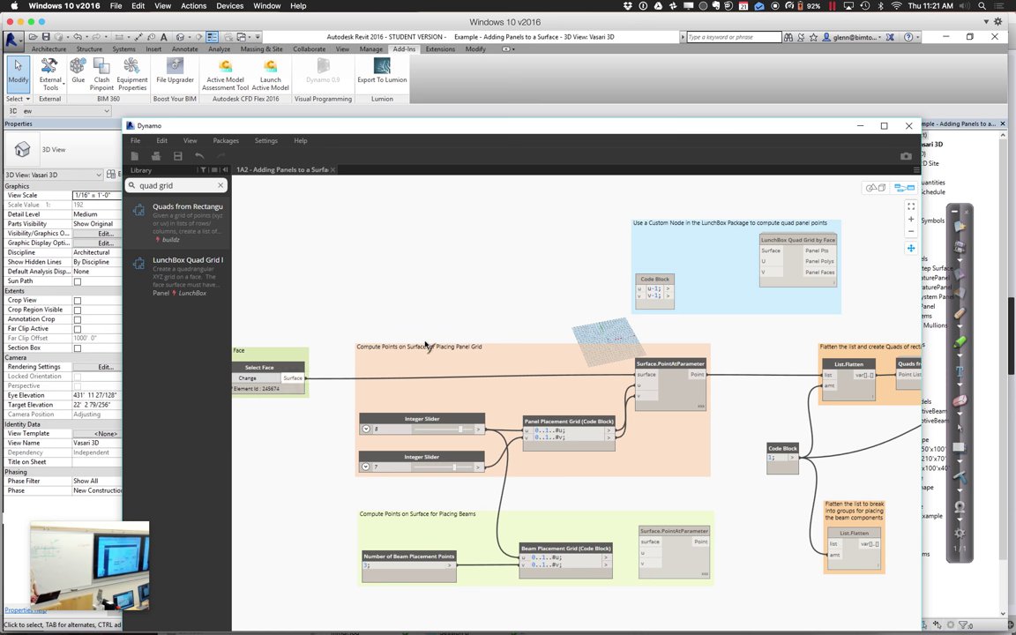
{"action": "left_click", "coordinate": [760, 251]}
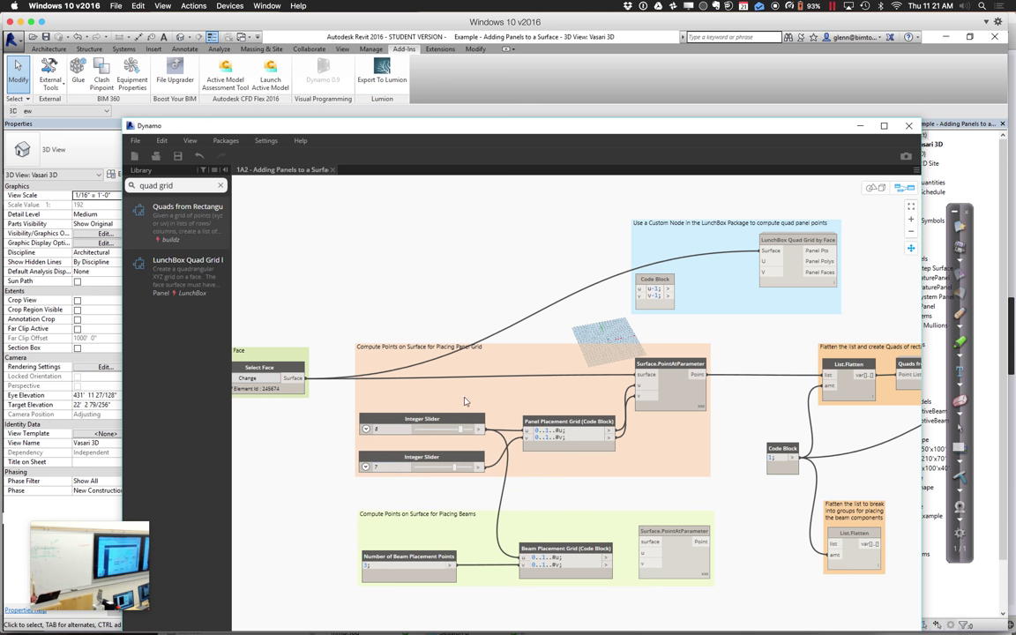
{"action": "left_click_drag", "start_coordinate": [481, 432], "coordinate": [639, 291]}
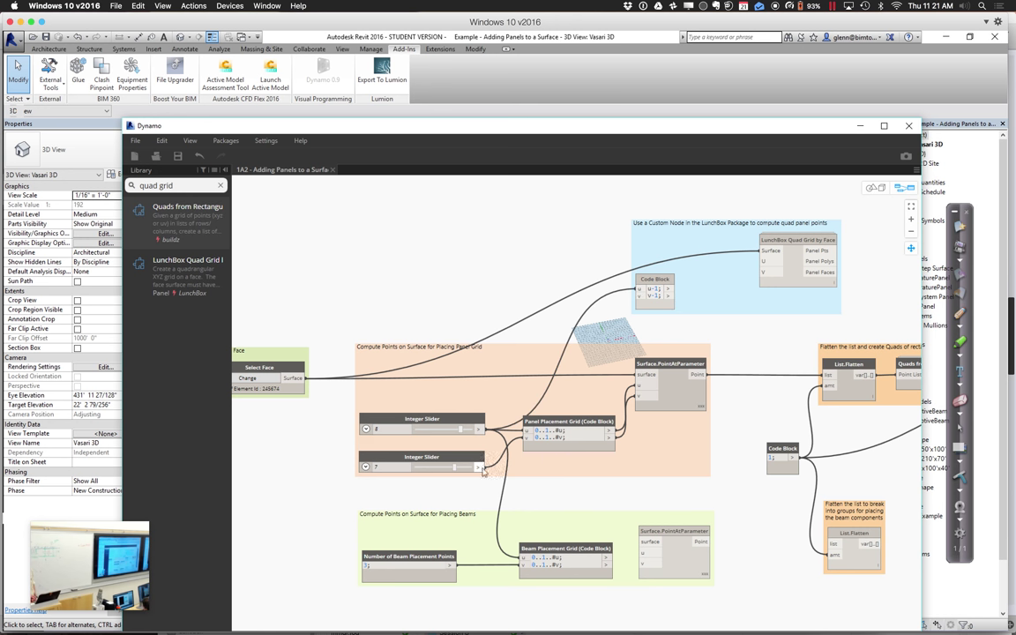
{"action": "left_click_drag", "start_coordinate": [483, 470], "coordinate": [763, 261]}
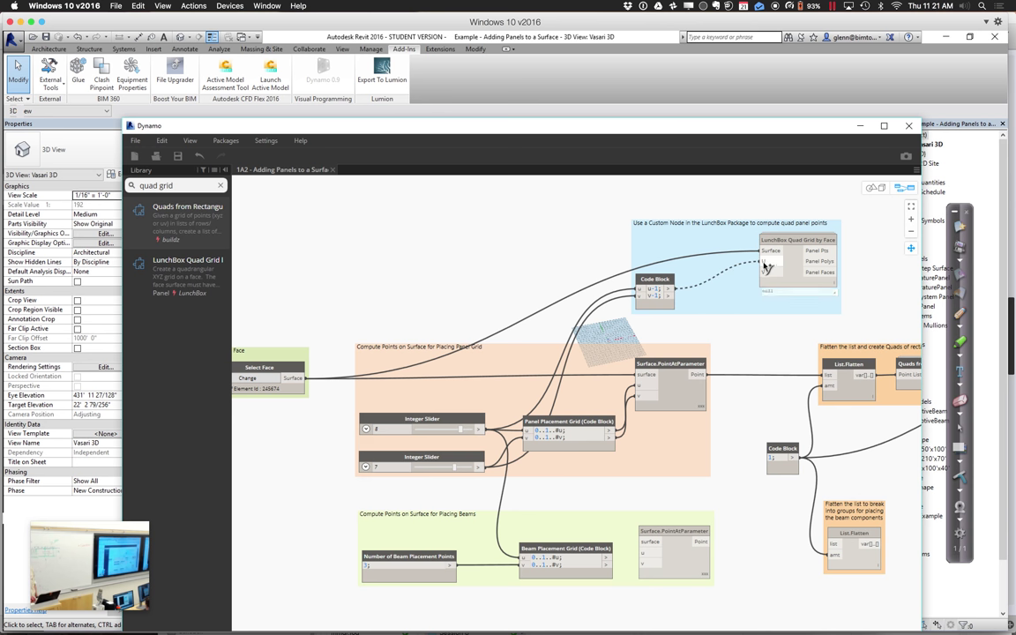
Step: Connect the Code Block's u-1 and v-1 outputs to the U and V inputs of LunchBox Quad Grid by Face
{"action": "left_click_drag", "start_coordinate": [668, 295], "coordinate": [764, 272]}
{"action": "key", "text": "super+a"}
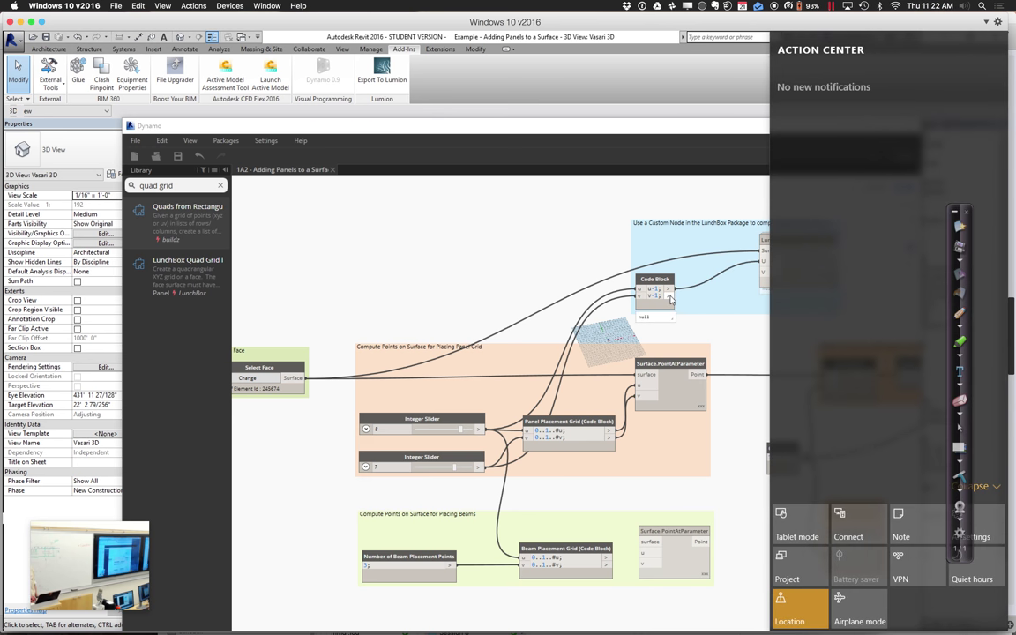
{"action": "left_click_drag", "start_coordinate": [670, 300], "coordinate": [763, 278]}
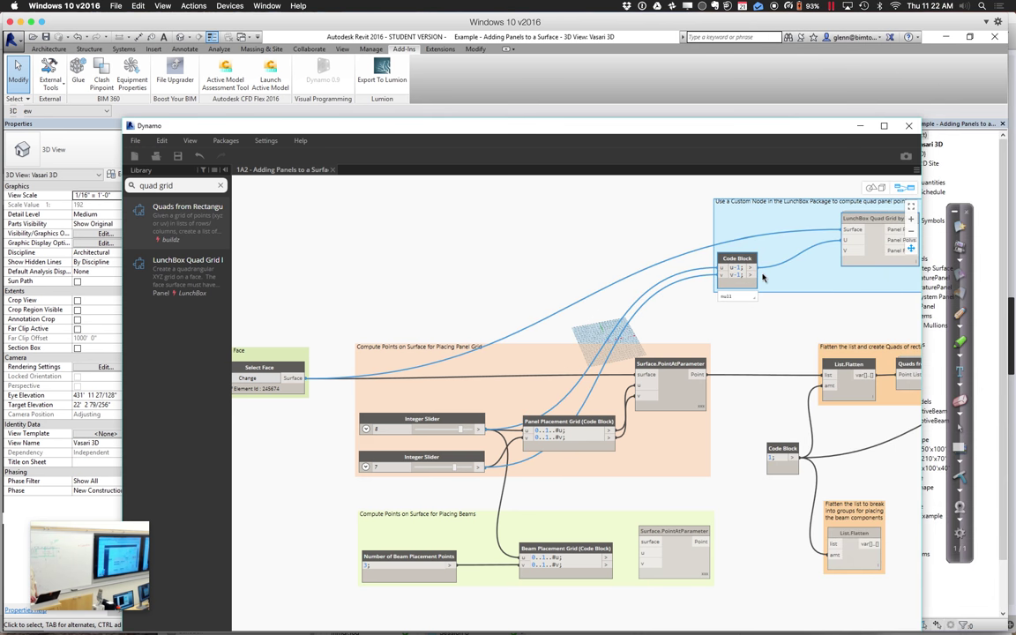
{"action": "left_click_drag", "start_coordinate": [762, 220], "coordinate": [693, 226]}
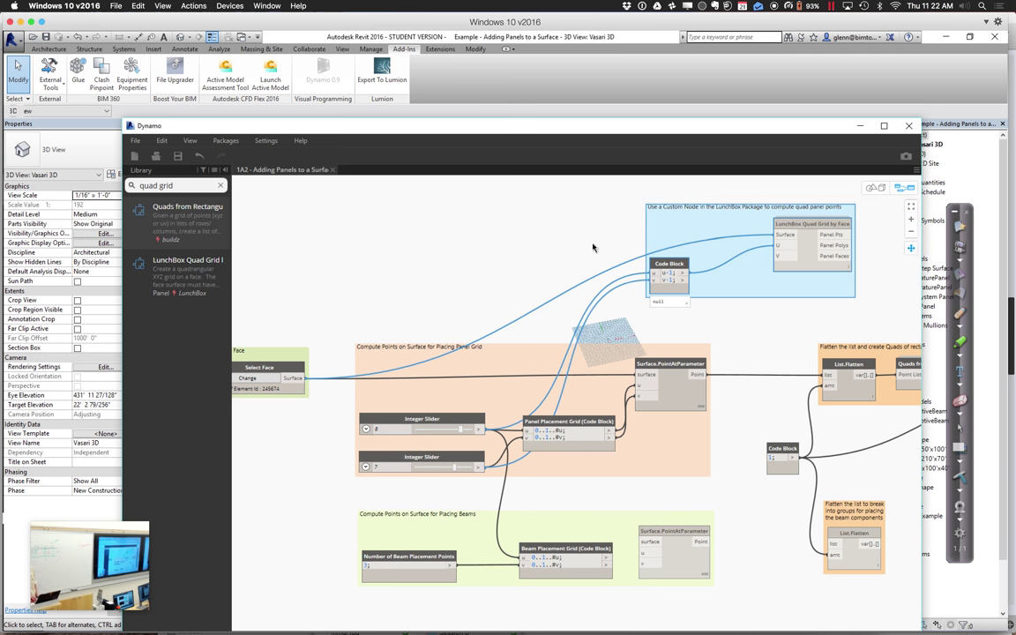
{"action": "left_click", "coordinate": [686, 281]}
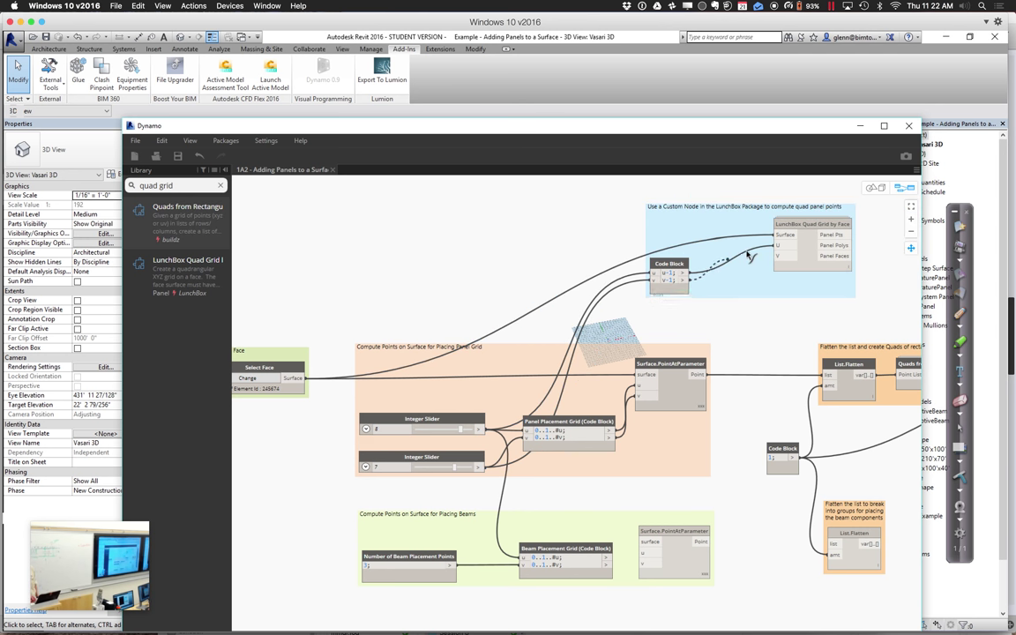
{"action": "left_click", "coordinate": [779, 256]}
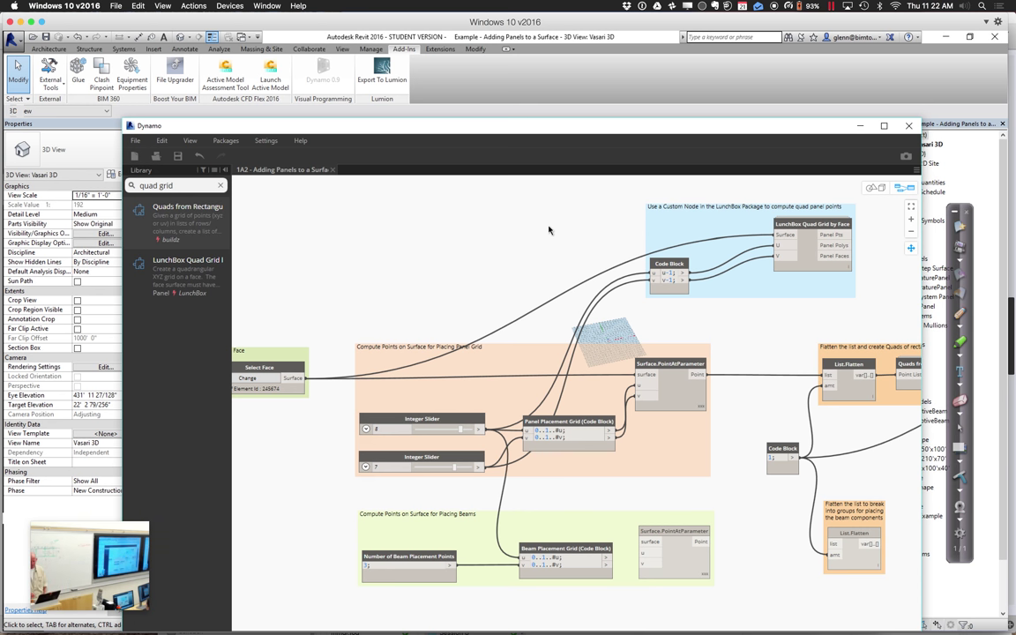
Step: Reposition the Dynamo window so its run controls are reachable and run the graph
{"action": "left_click", "coordinate": [911, 249]}
{"action": "left_click_drag", "start_coordinate": [824, 311], "coordinate": [708, 277]}
{"action": "left_click_drag", "start_coordinate": [449, 130], "coordinate": [420, 89]}
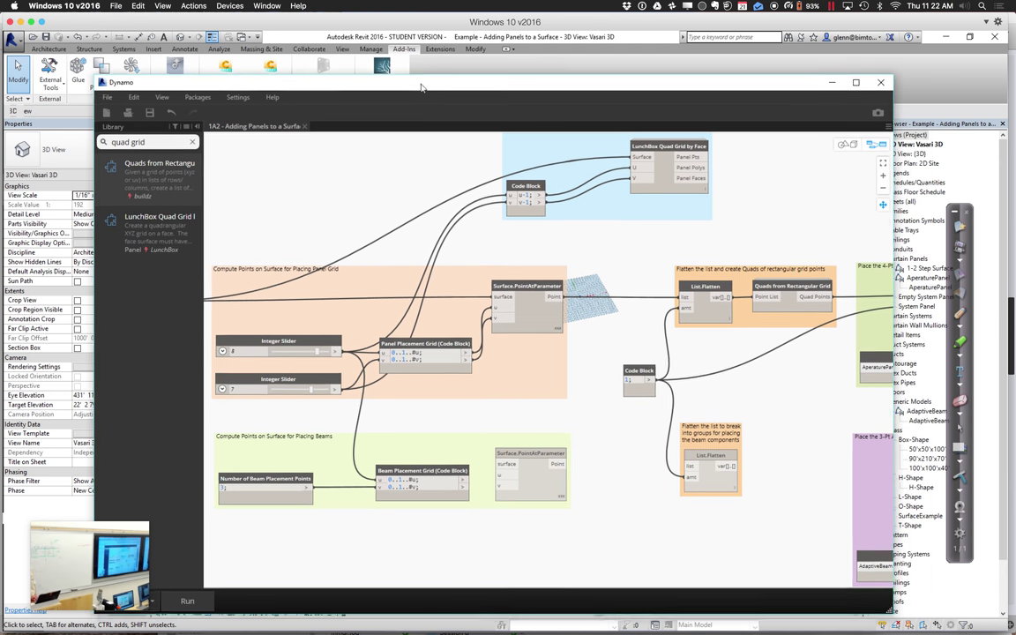
{"action": "left_click", "coordinate": [187, 602]}
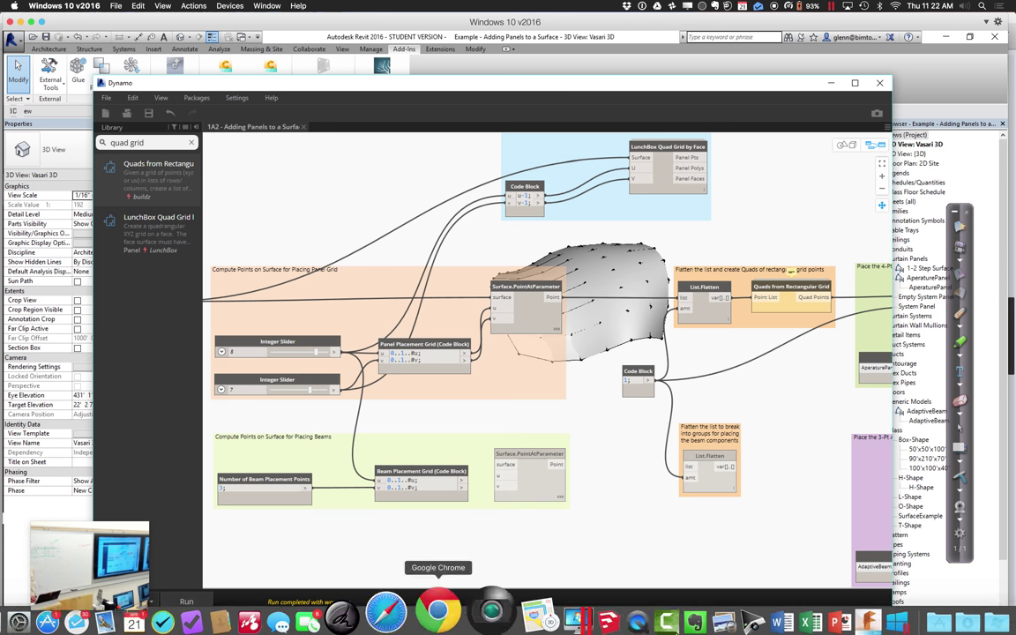
Step: Search the node library for "watch" and add a Watch node to the graph
{"action": "left_click", "coordinate": [880, 206]}
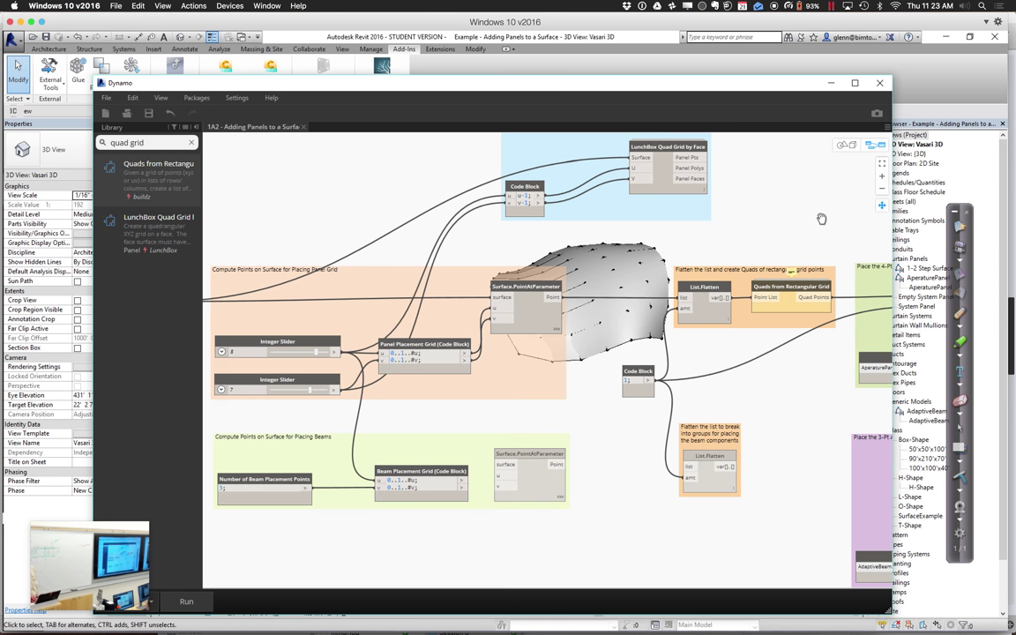
{"action": "left_click_drag", "start_coordinate": [701, 157], "coordinate": [532, 213]}
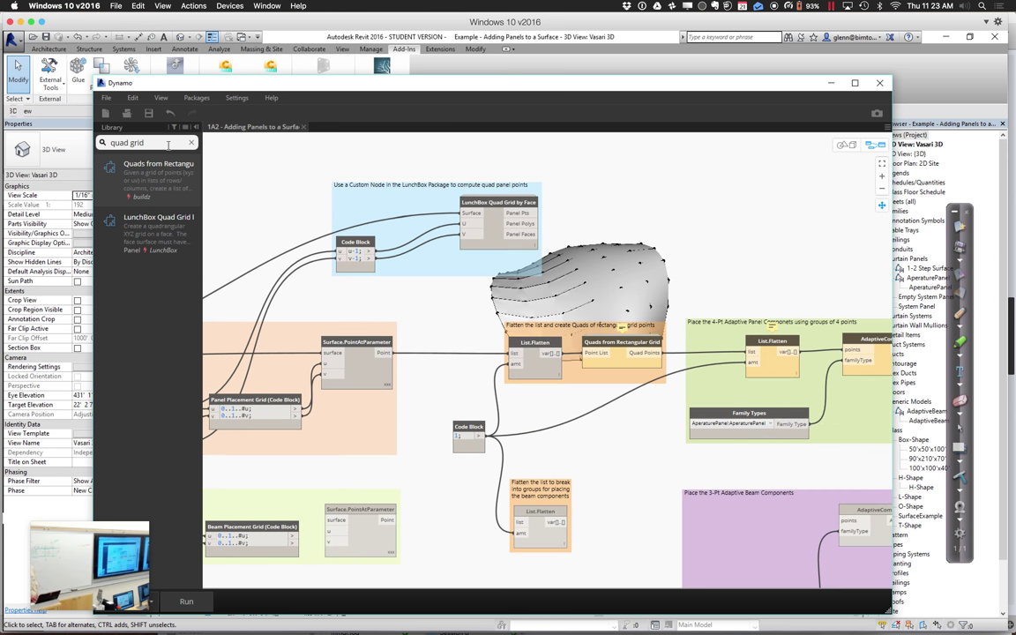
{"action": "left_click_drag", "start_coordinate": [165, 141], "coordinate": [95, 150]}
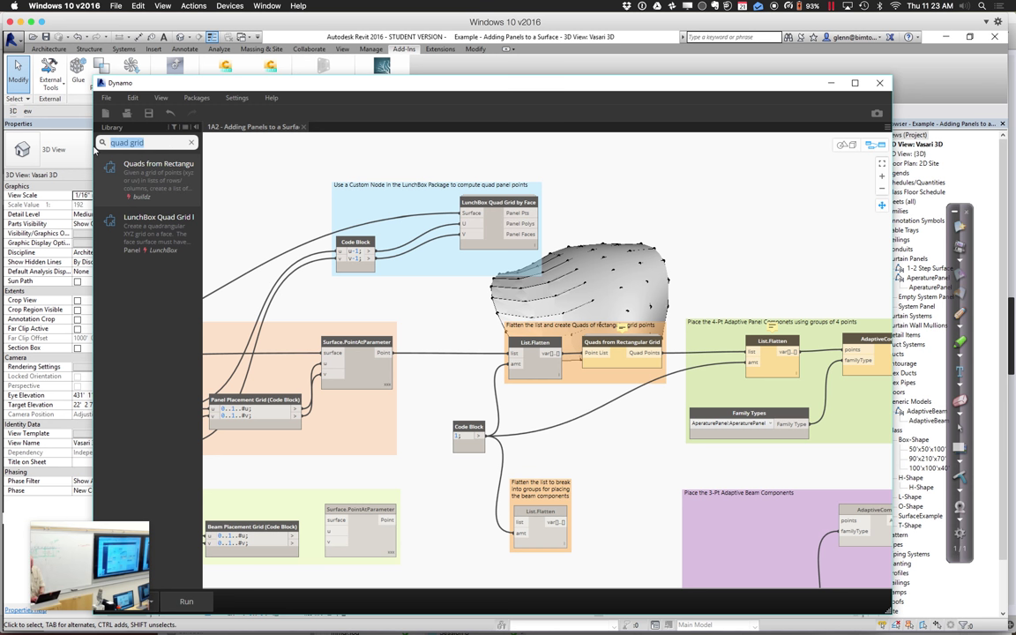
{"action": "type", "text": "watch"}
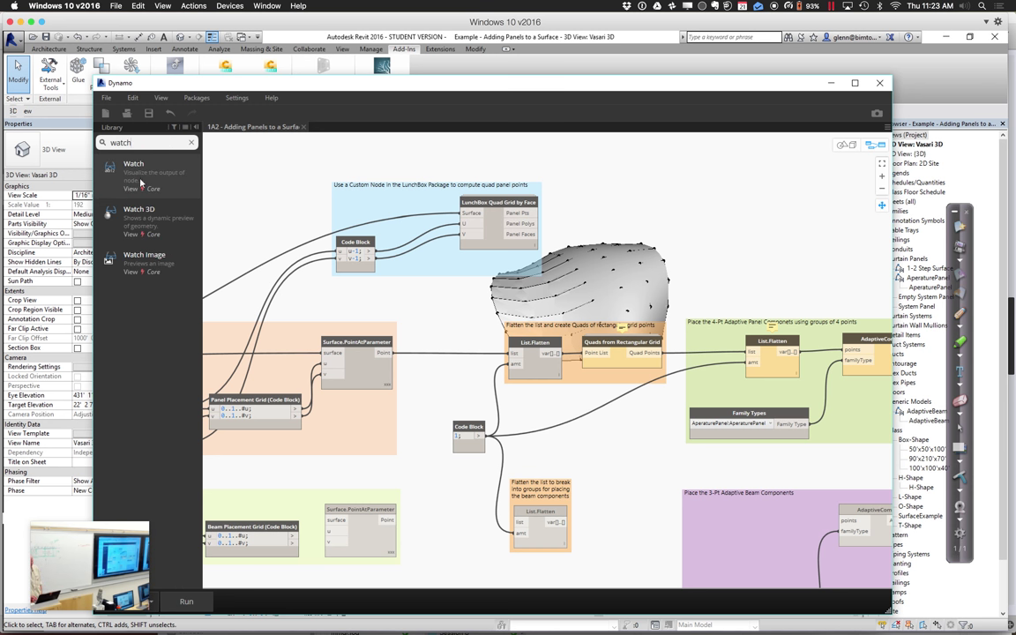
{"action": "left_click", "coordinate": [140, 182]}
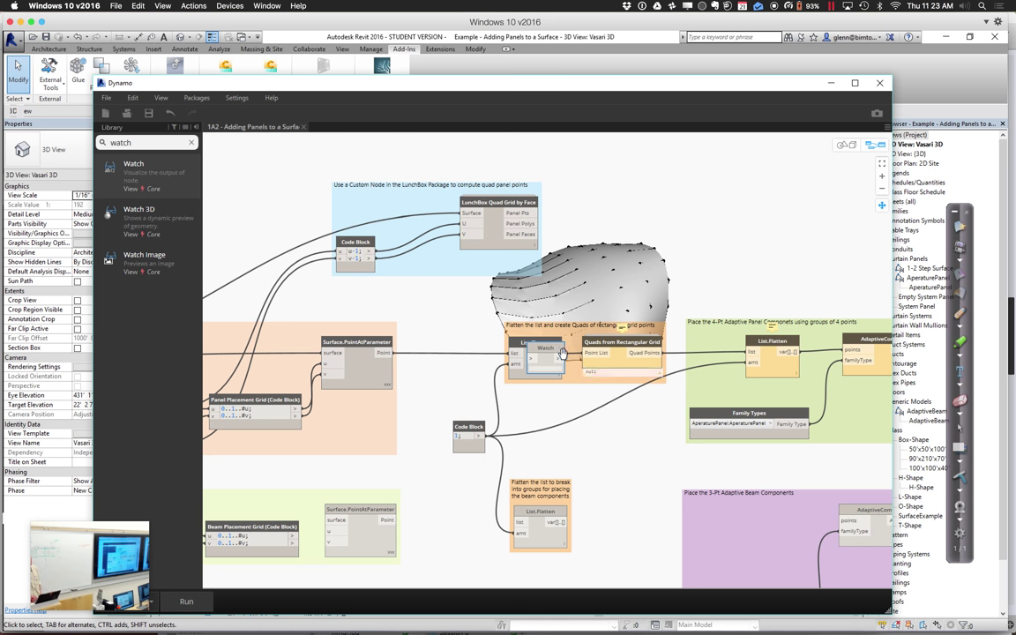
Step: Place the Watch node beside the blue group with Panel Pts wired into it, and run the graph
{"action": "middle_click_drag", "start_coordinate": [531, 383], "coordinate": [578, 380]}
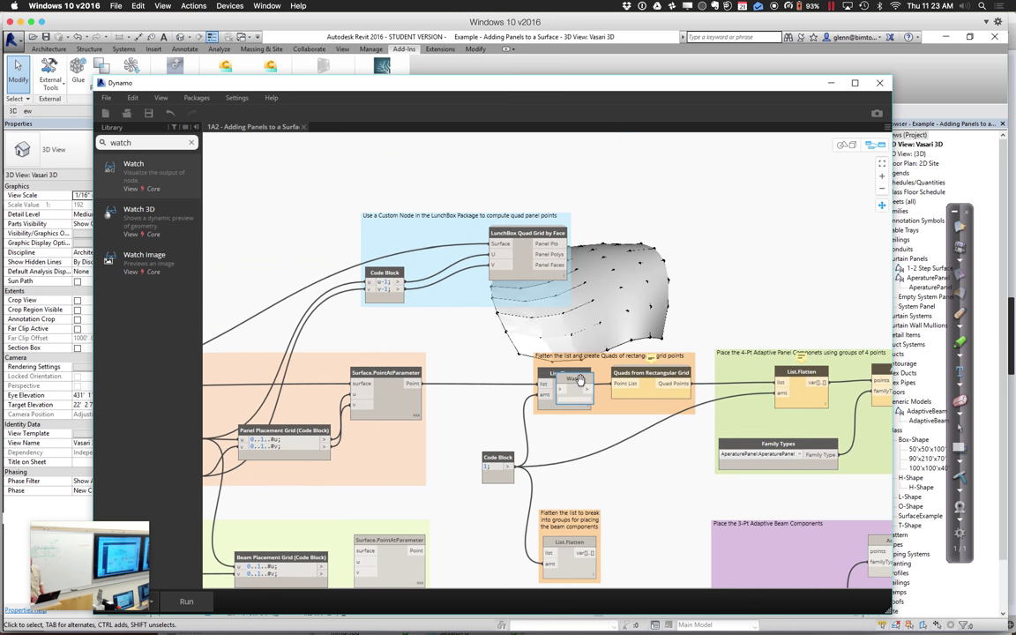
{"action": "middle_click_drag", "start_coordinate": [579, 379], "coordinate": [584, 371]}
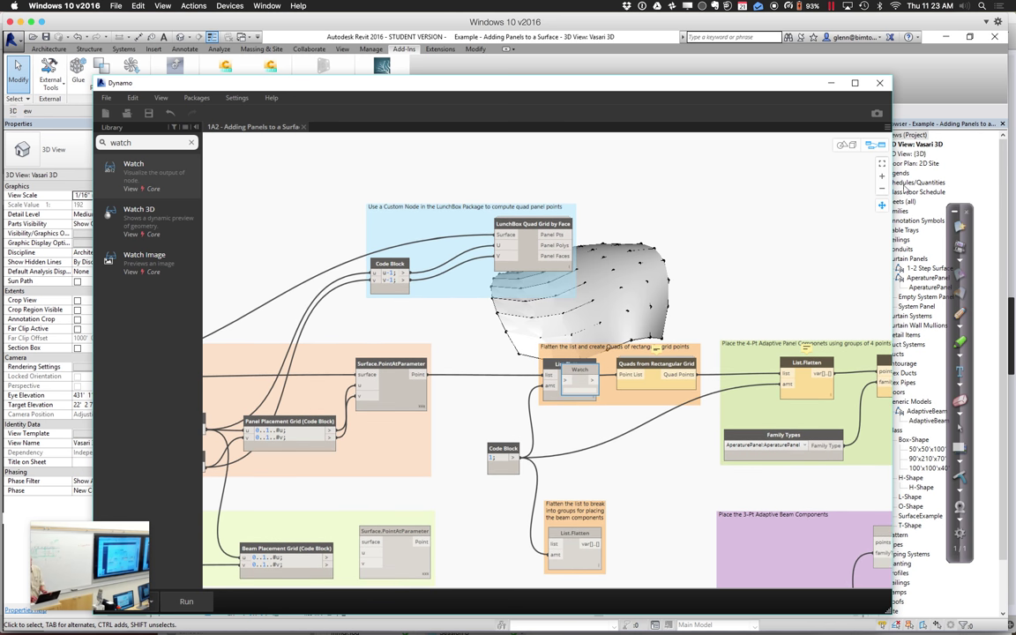
{"action": "left_click_drag", "start_coordinate": [587, 374], "coordinate": [708, 175]}
{"action": "left_click_drag", "start_coordinate": [572, 234], "coordinate": [685, 182]}
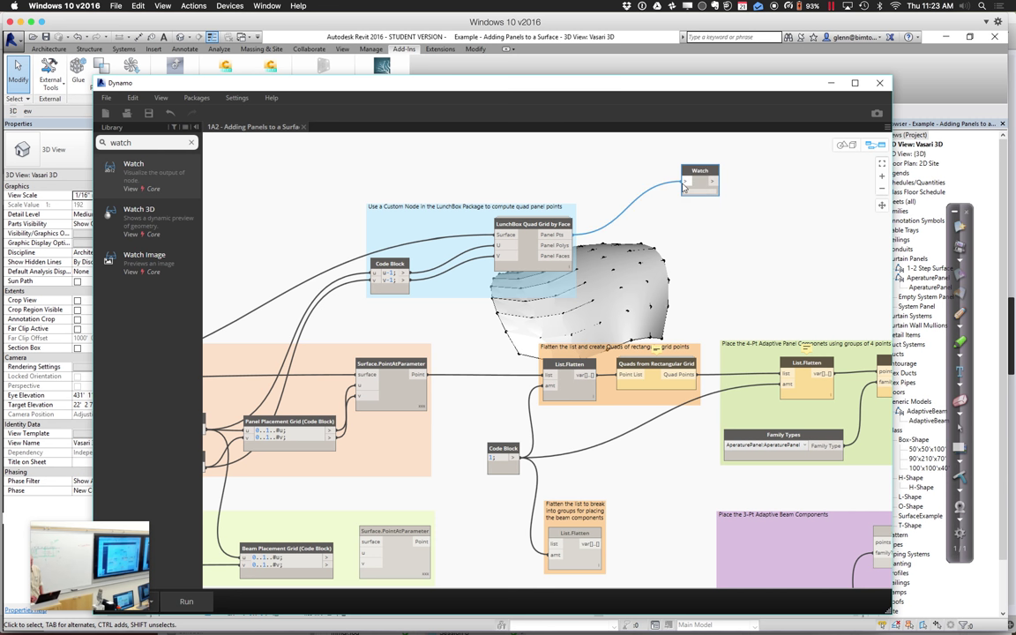
{"action": "left_click", "coordinate": [187, 601]}
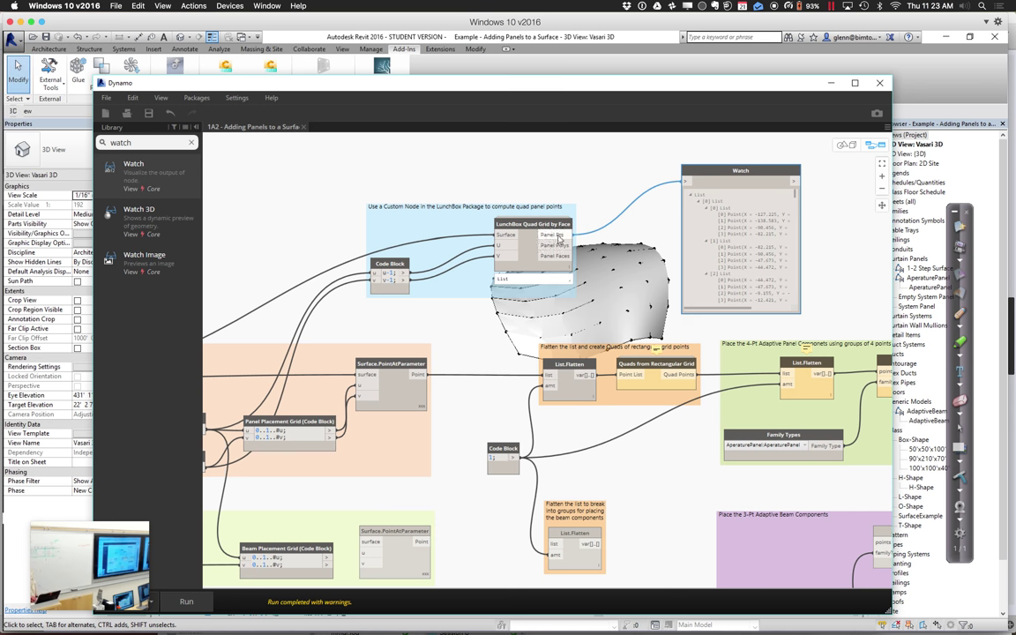
Step: Connect Panel Pts to the list input of List.Flatten in the 4-point adaptive panel group and run the graph
{"action": "left_click_drag", "start_coordinate": [570, 234], "coordinate": [787, 374]}
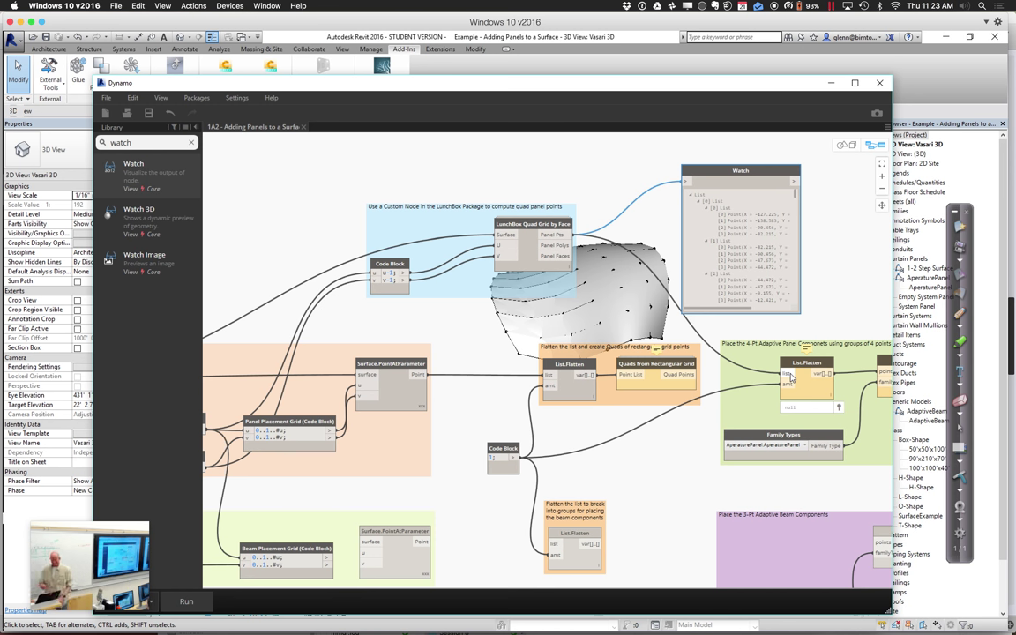
{"action": "left_click", "coordinate": [196, 601]}
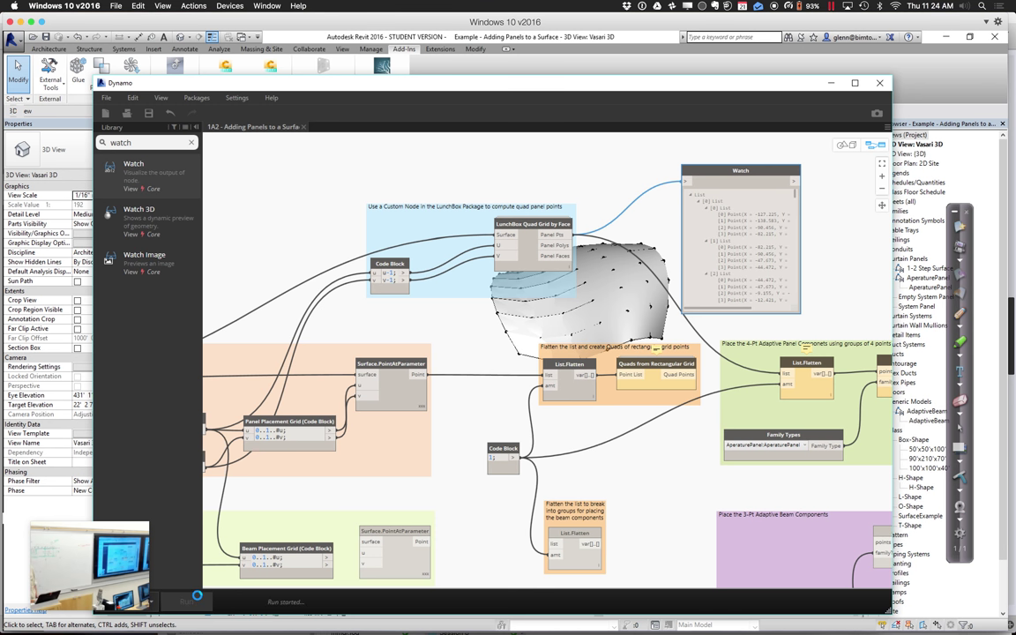
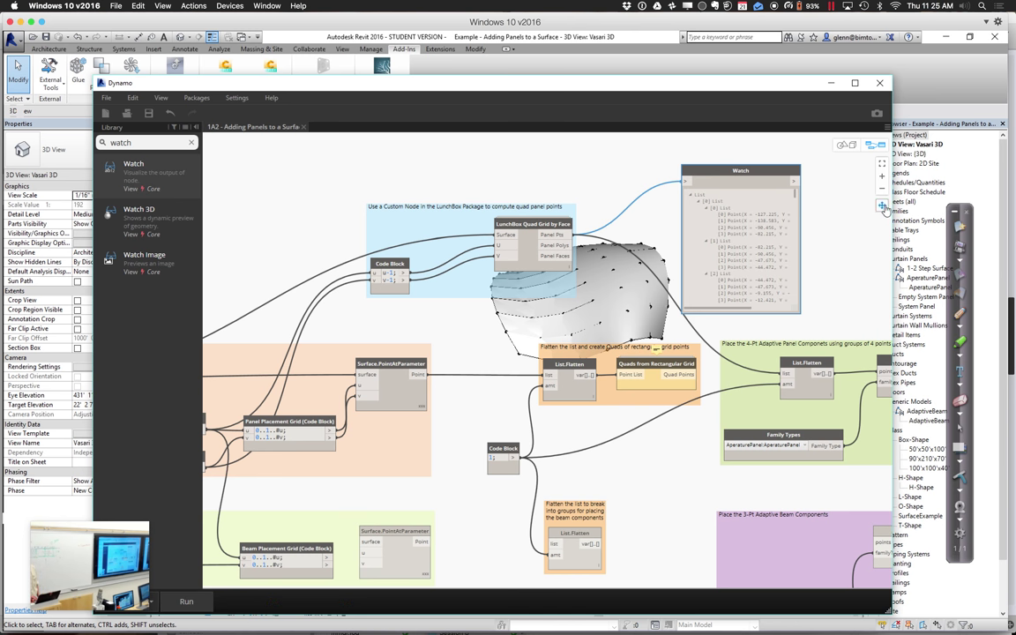
{"action": "middle_click_drag", "start_coordinate": [771, 247], "coordinate": [467, 280]}
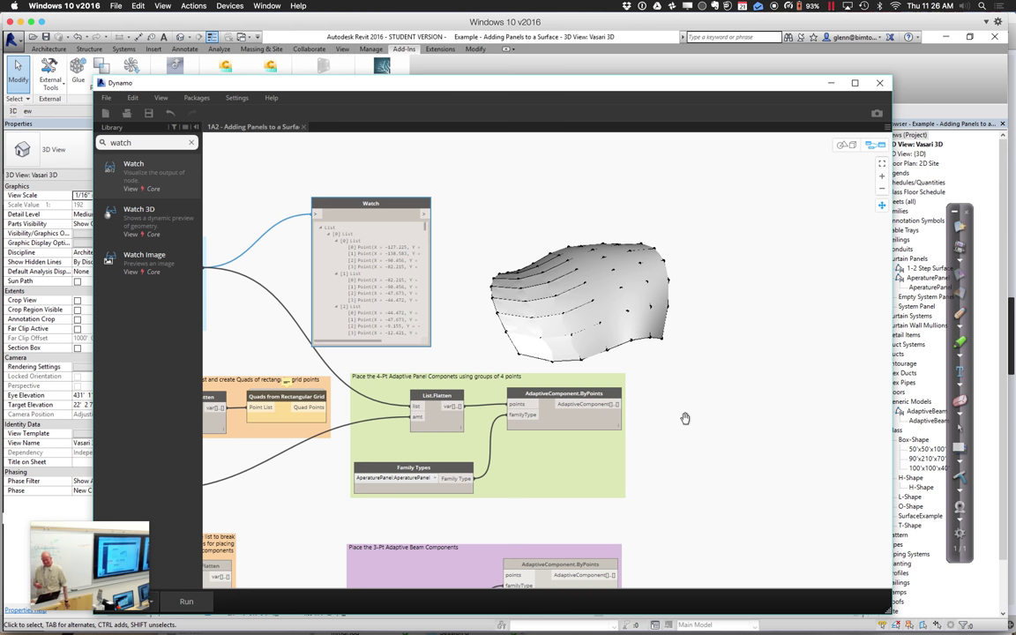
Step: Close Dynamo without saving the graph changes and return to the Revit 3D view
{"action": "key", "text": "super+a"}
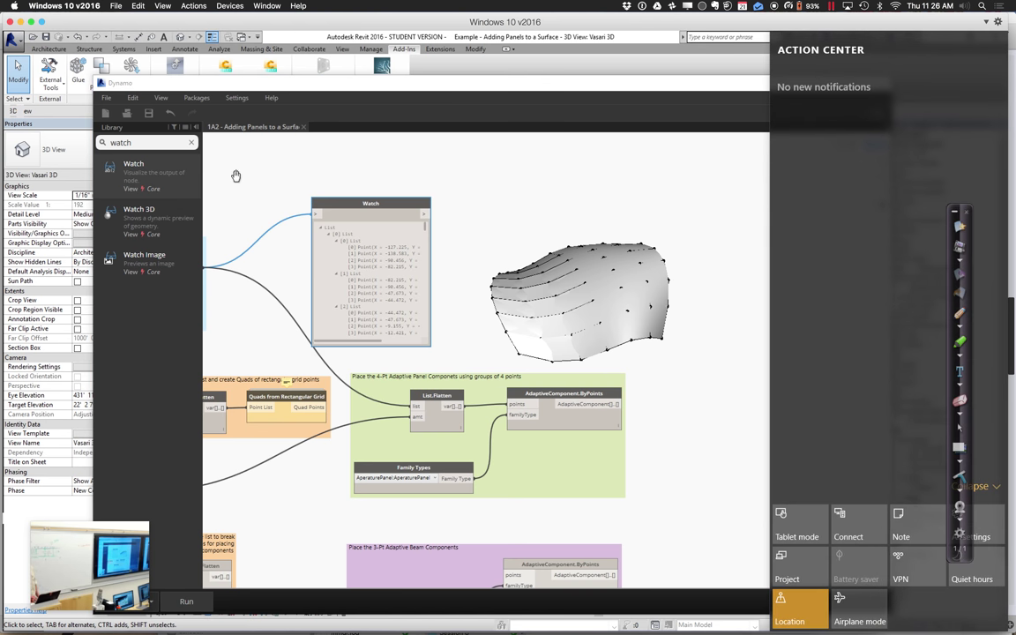
{"action": "left_click", "coordinate": [235, 176]}
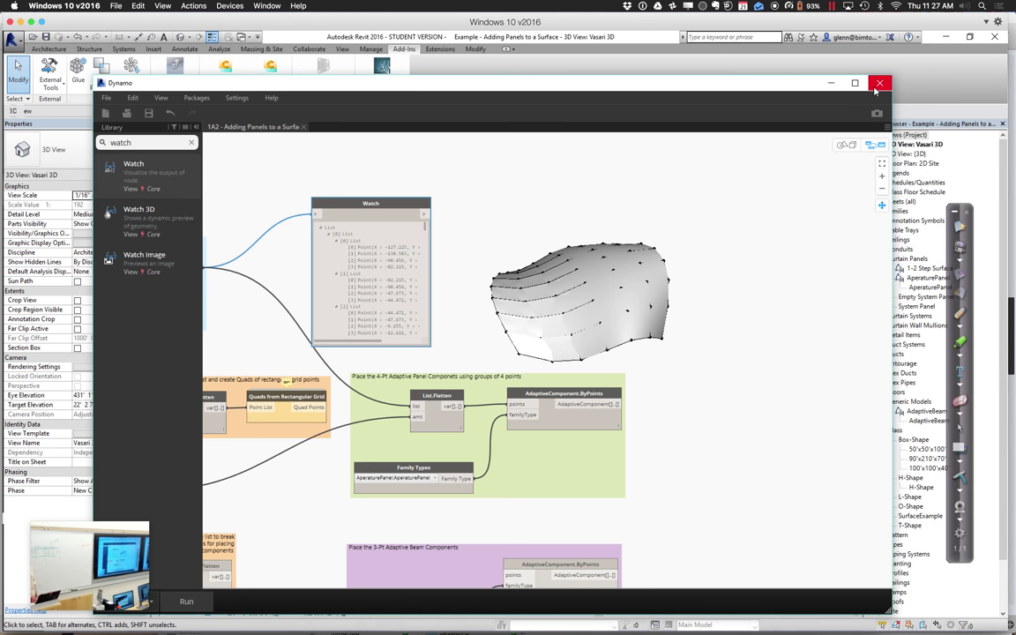
{"action": "left_click", "coordinate": [876, 85]}
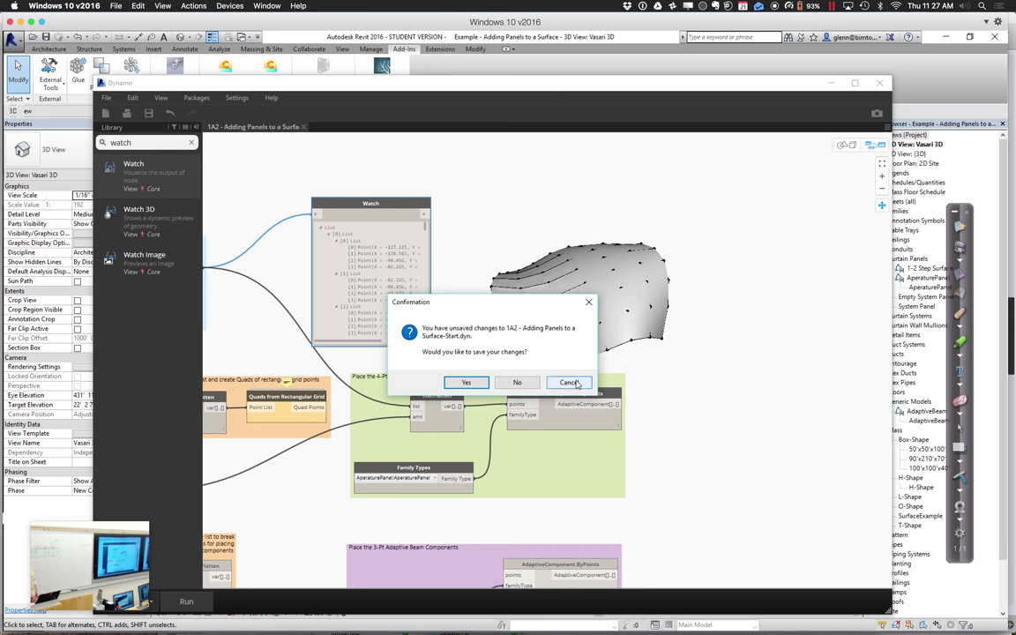
{"action": "left_click", "coordinate": [517, 383]}
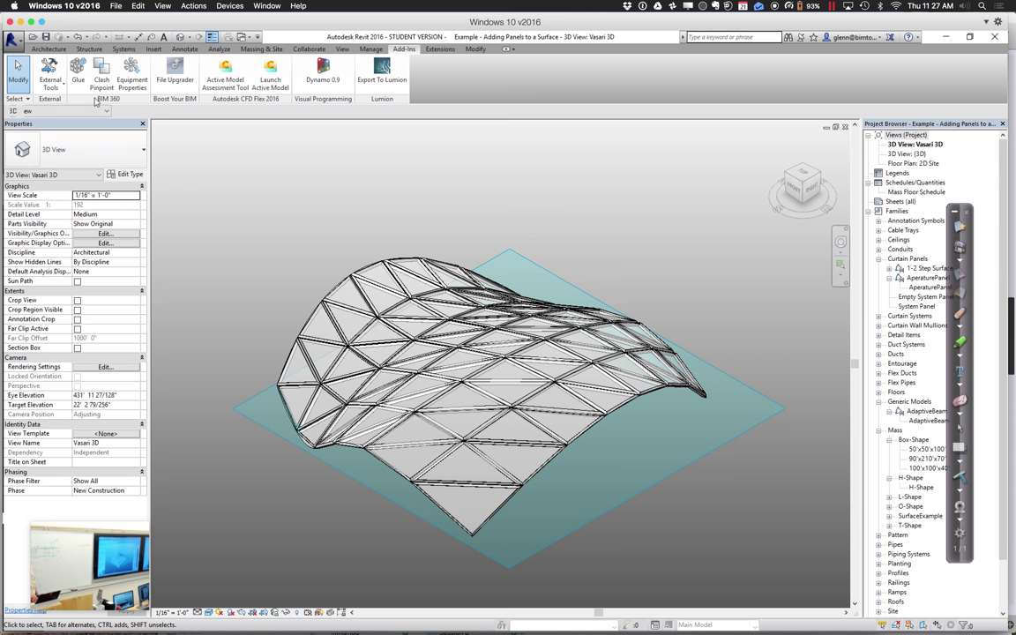
Step: Open the ShelterResizableRibs project from the Example 8.1 - Resizable Shelter with Ribs folder and view the whole shelter from the right side
{"action": "left_click", "coordinate": [32, 38]}
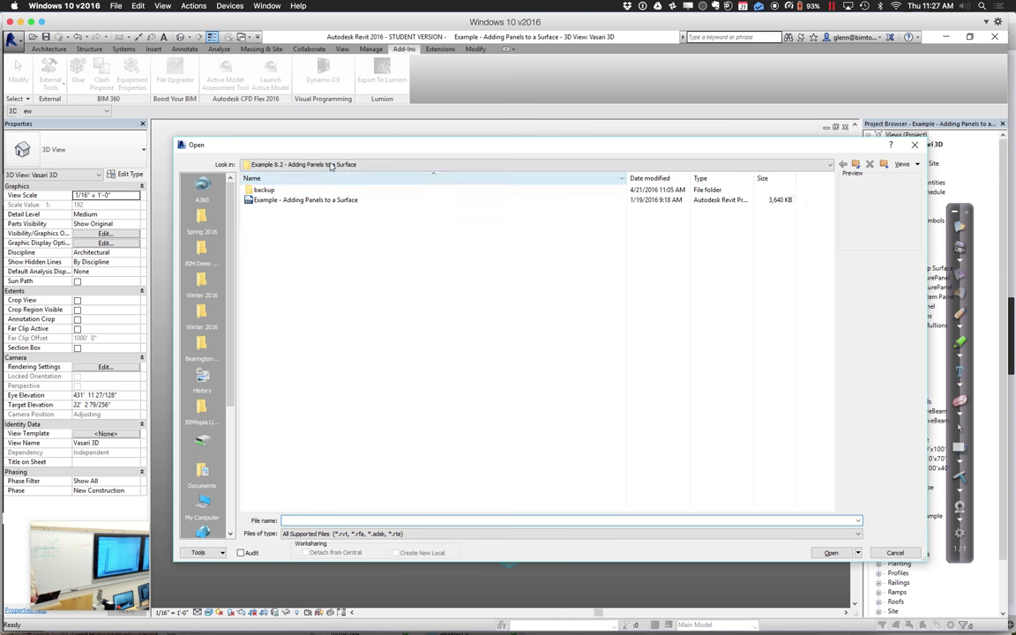
{"action": "left_click", "coordinate": [330, 165]}
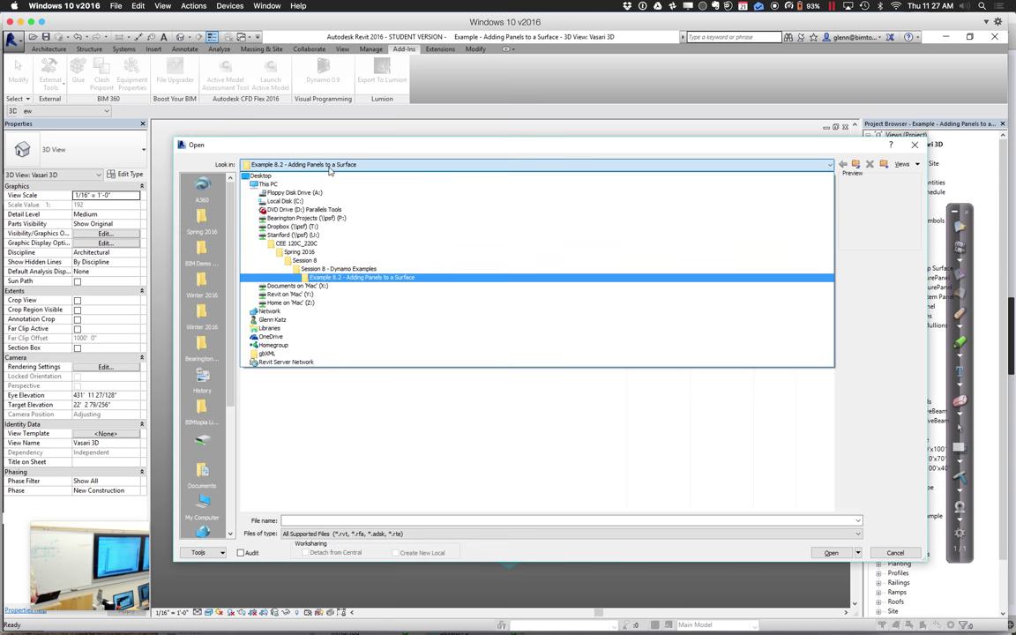
{"action": "left_click", "coordinate": [331, 268]}
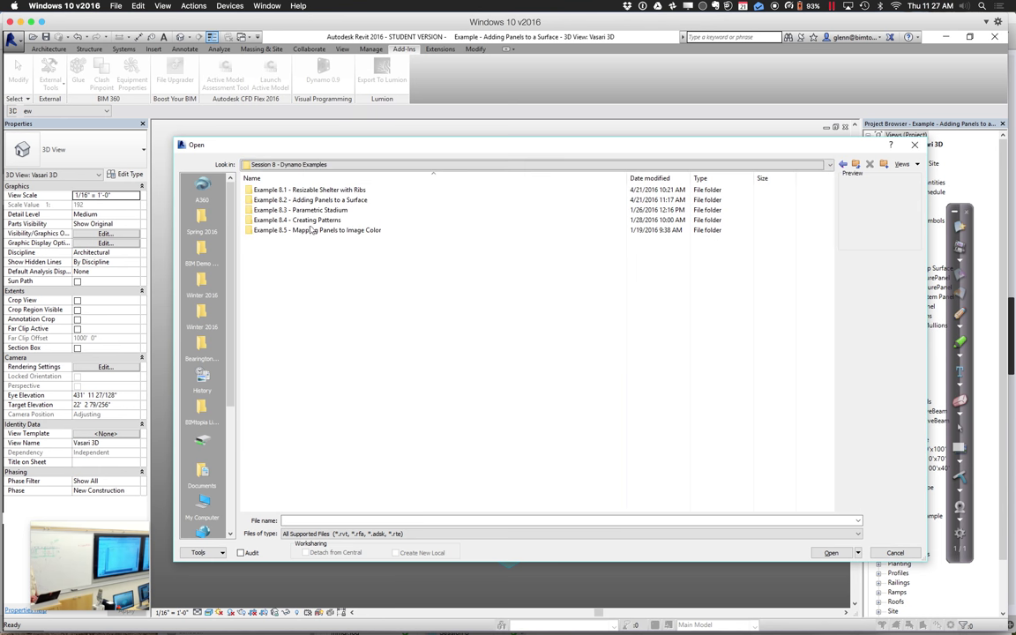
{"action": "double_click", "coordinate": [306, 193]}
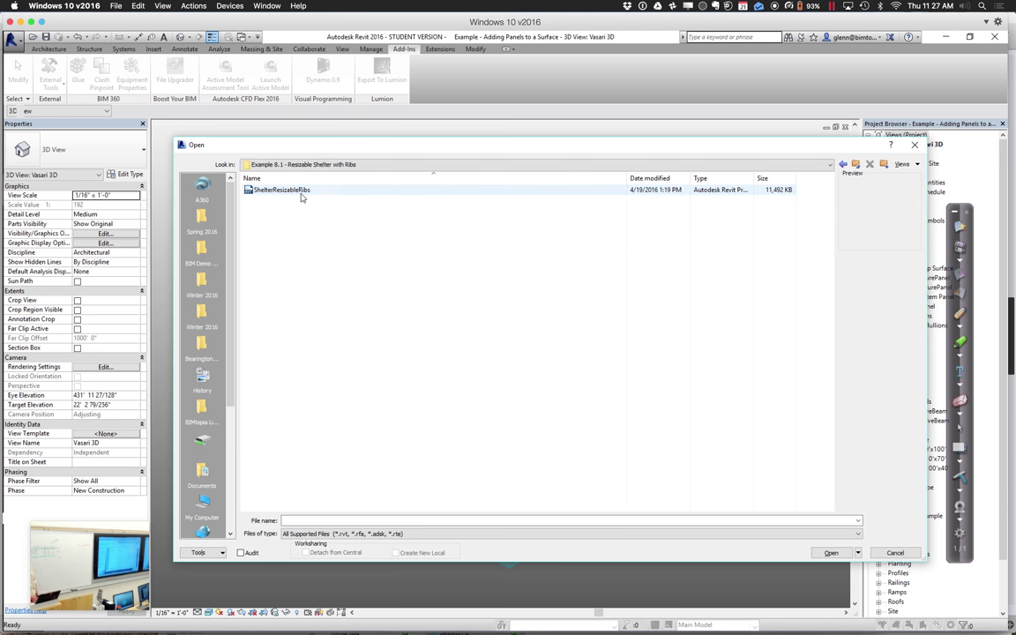
{"action": "double_click", "coordinate": [302, 195]}
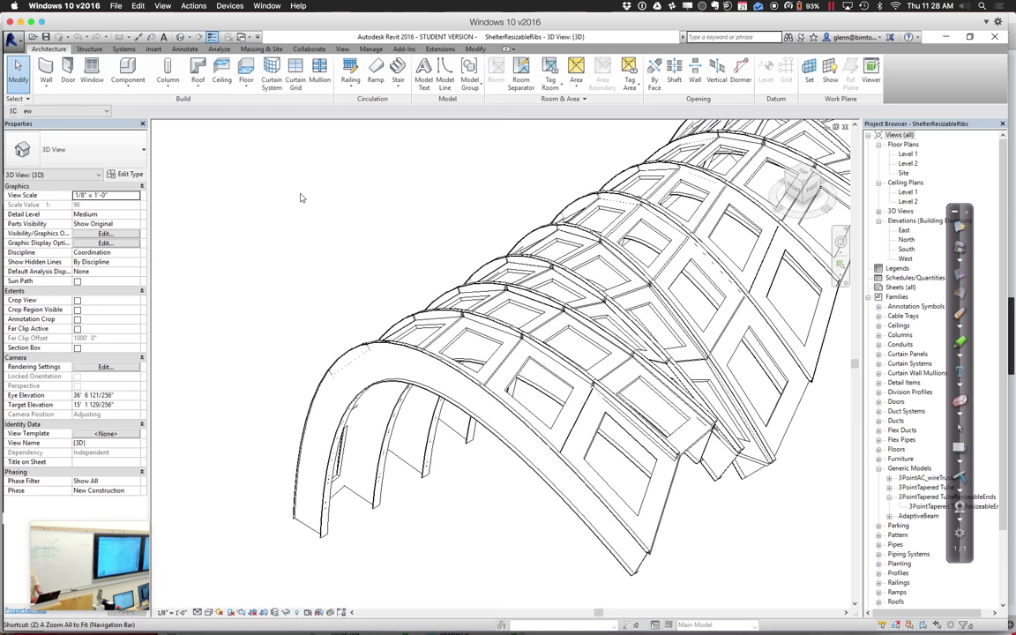
{"action": "key", "text": "z"}
{"action": "key", "text": "f"}
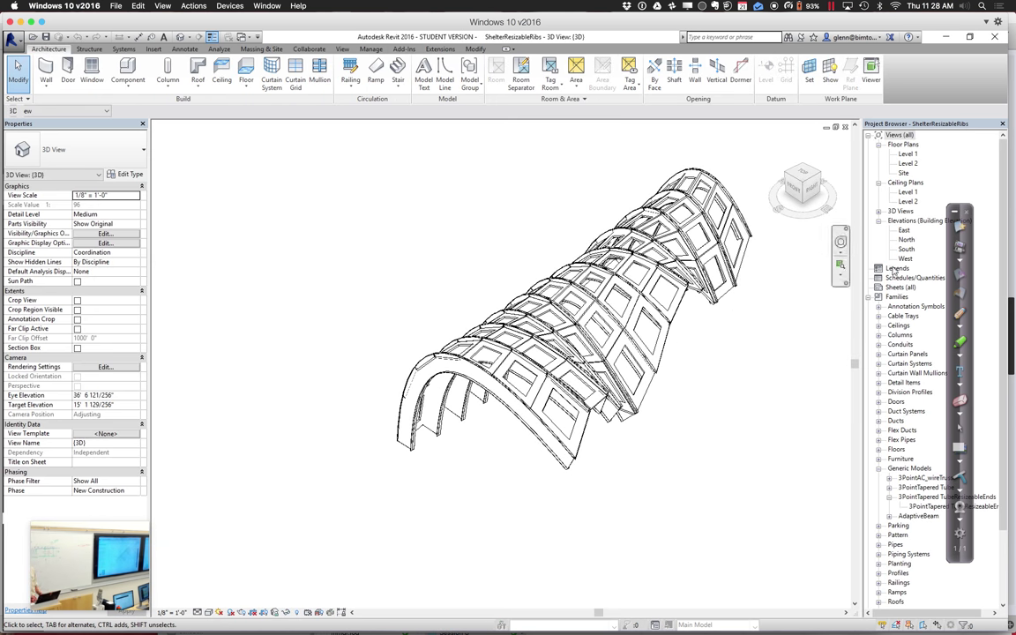
{"action": "left_click", "coordinate": [840, 241]}
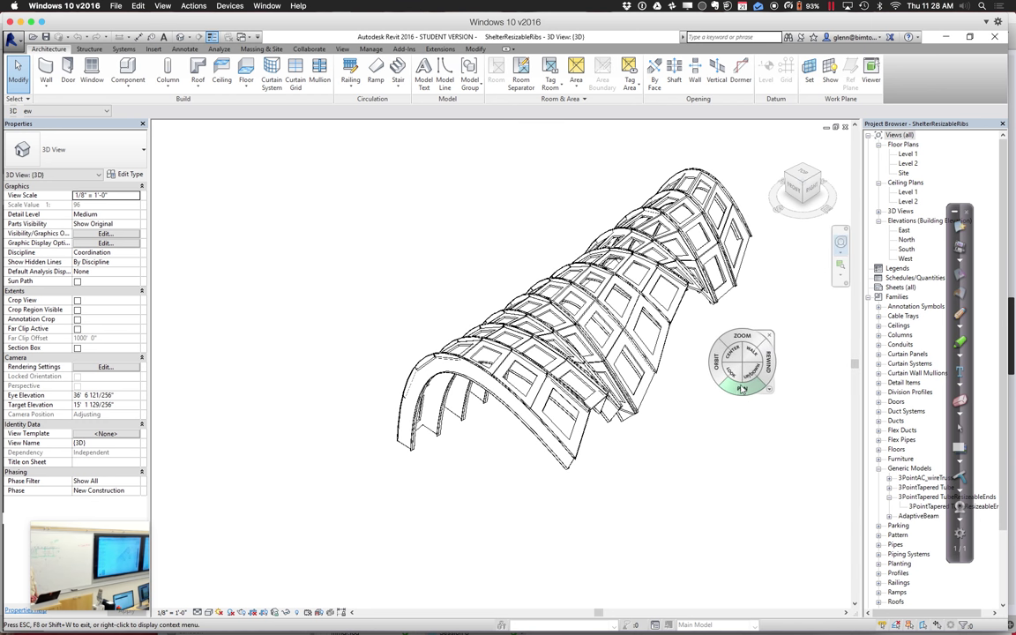
{"action": "left_click_drag", "start_coordinate": [646, 365], "coordinate": [674, 357]}
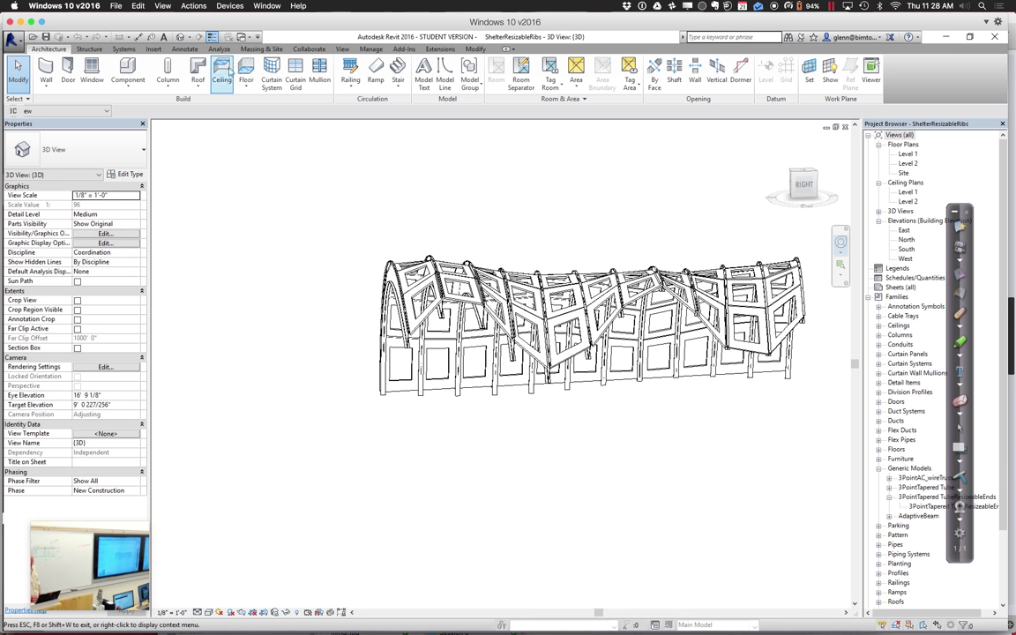
Step: Launch Dynamo and open the ShelterResizableRibsGraph definition from the Example 8.1 - Resizable Shelter with Ribs folder
{"action": "left_click", "coordinate": [401, 50]}
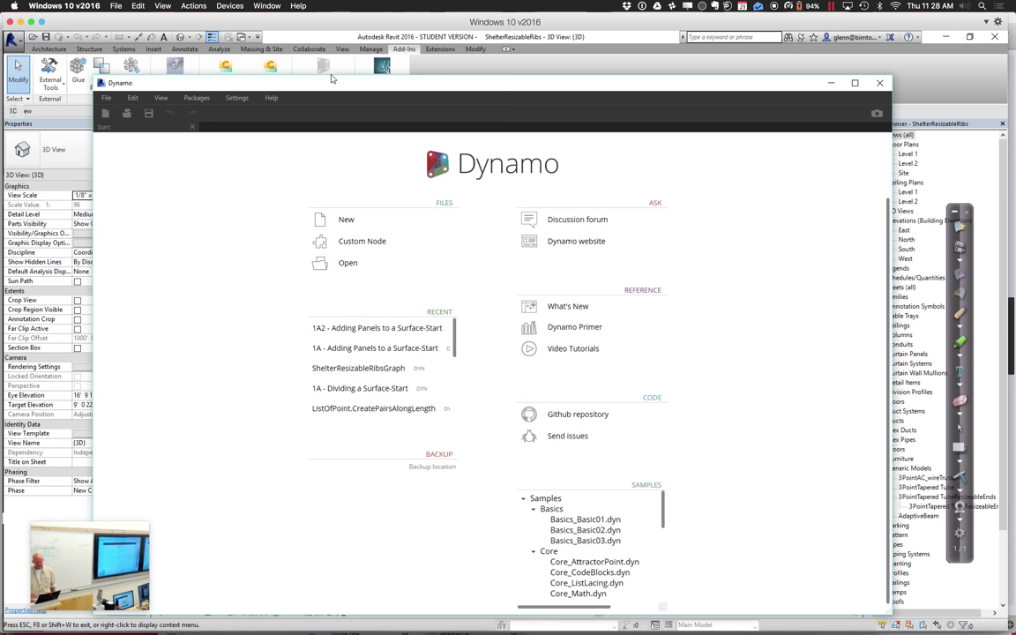
{"action": "left_click", "coordinate": [335, 263]}
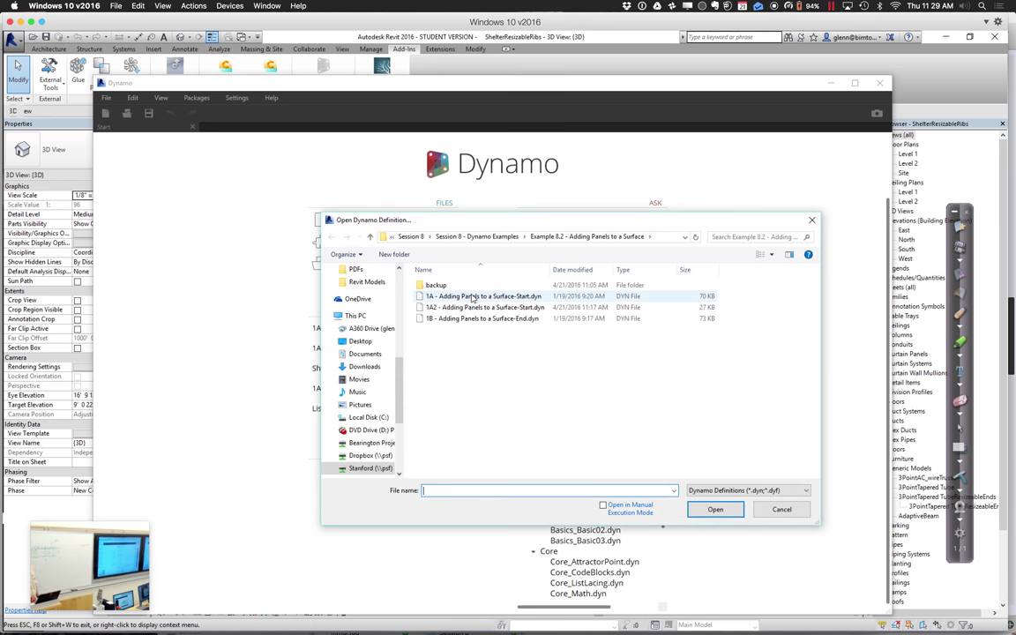
{"action": "left_click", "coordinate": [480, 236]}
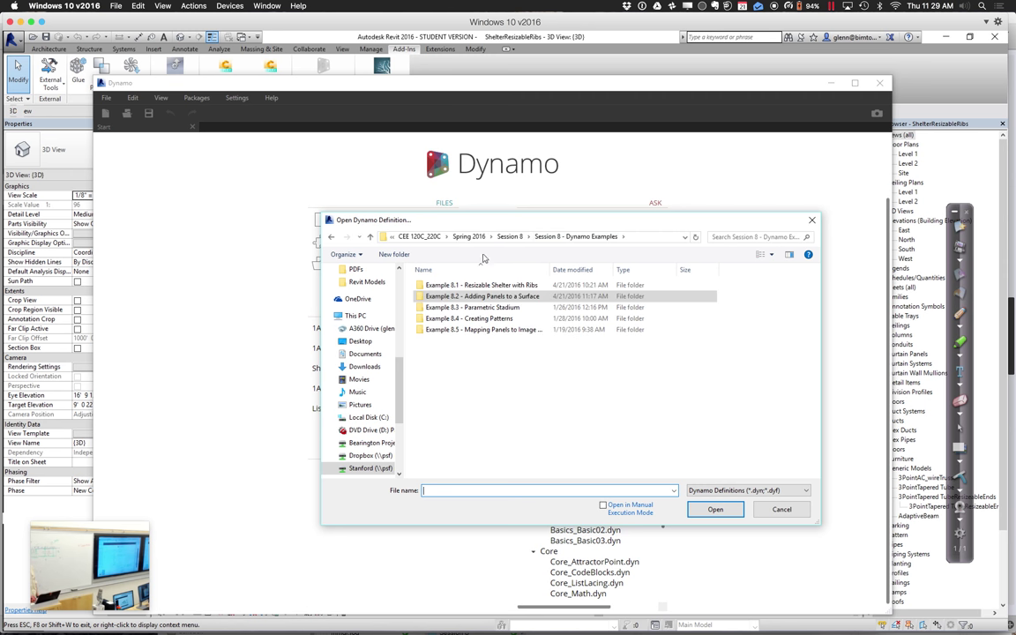
{"action": "double_click", "coordinate": [469, 285]}
{"action": "double_click", "coordinate": [468, 289]}
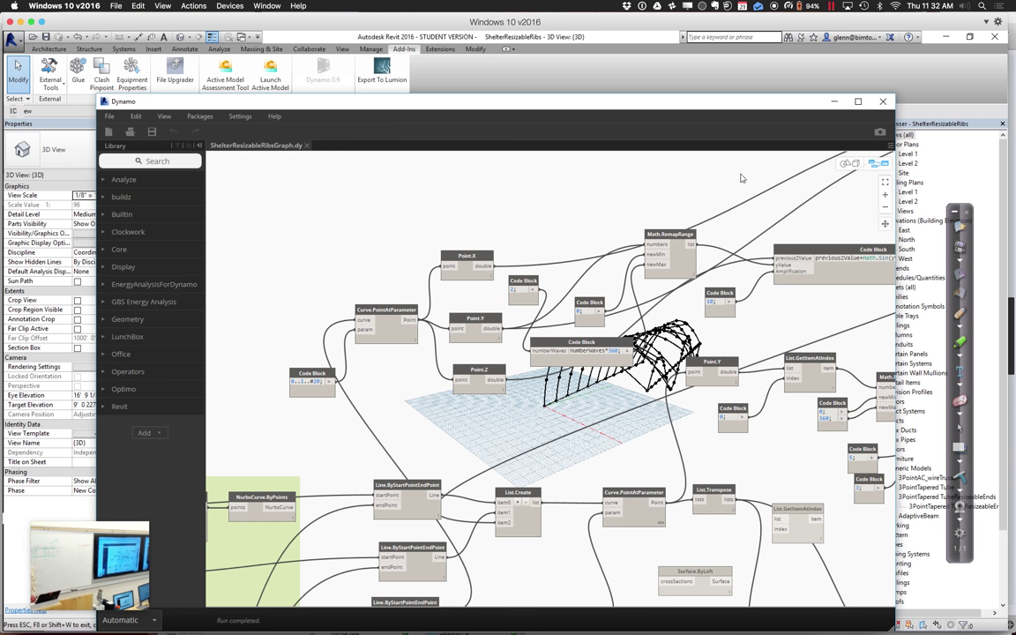
Step: Examine the output lists of the Curve.PointAtParameter and List.Transpose nodes that generate the rib points
{"action": "left_click", "coordinate": [885, 226]}
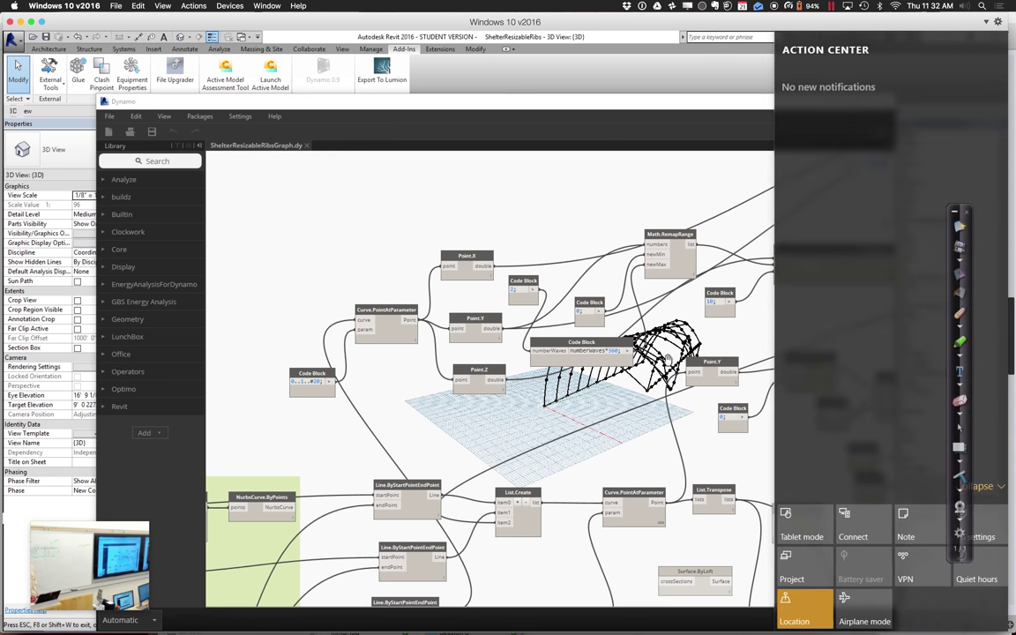
{"action": "left_click_drag", "start_coordinate": [608, 393], "coordinate": [462, 248]}
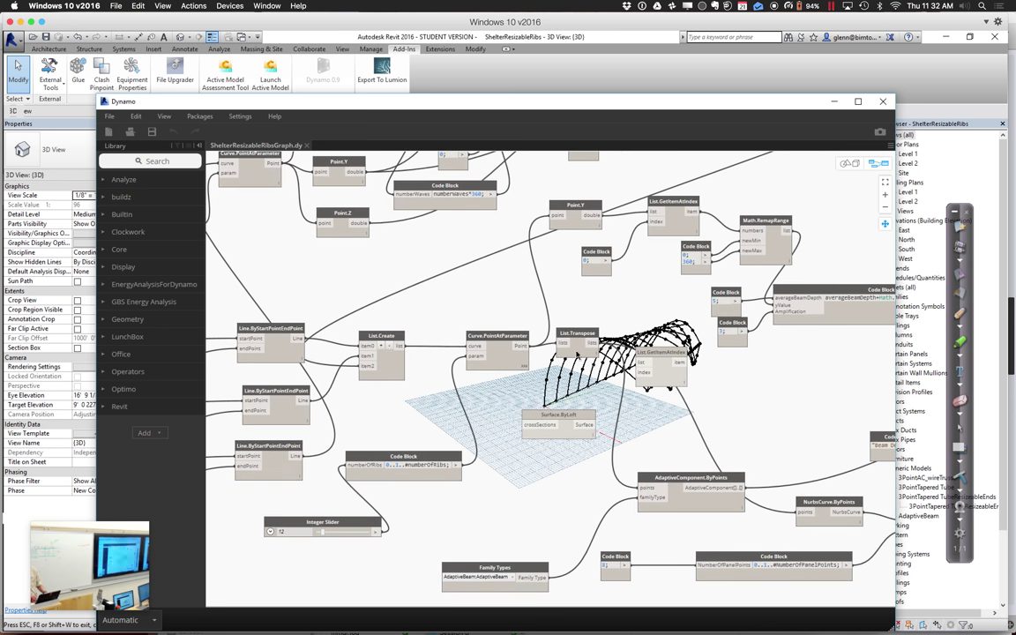
{"action": "mouse_move", "coordinate": [524, 374]}
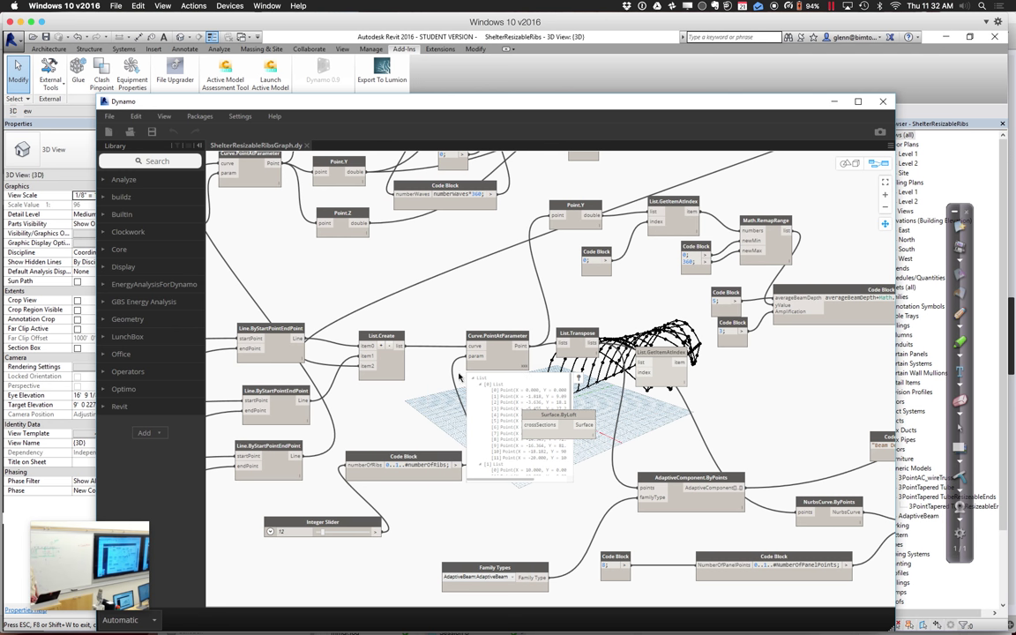
{"action": "mouse_move", "coordinate": [398, 377]}
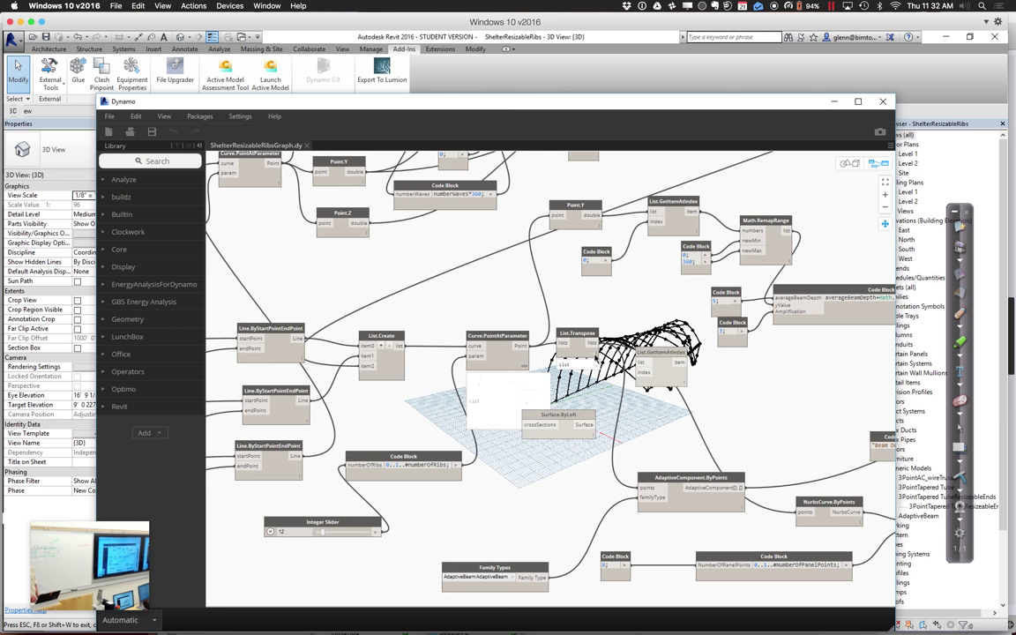
{"action": "mouse_move", "coordinate": [593, 356]}
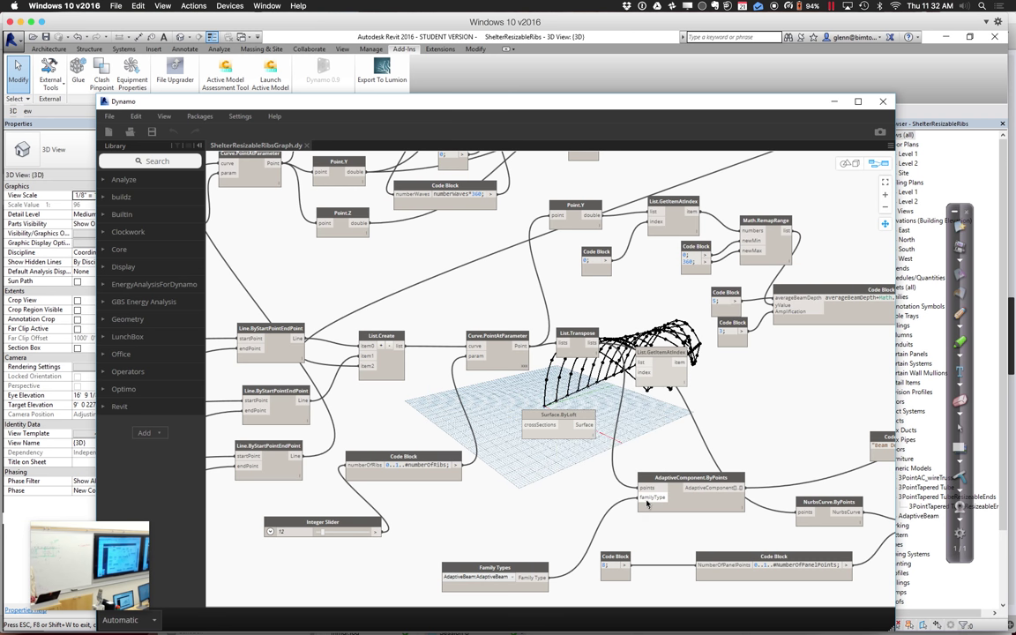
Step: Disconnect the points input of AdaptiveComponent.ByPoints and rewire List.Transpose to the points input of NurbsCurve.ByPoints
{"action": "left_click_drag", "start_coordinate": [640, 488], "coordinate": [633, 529]}
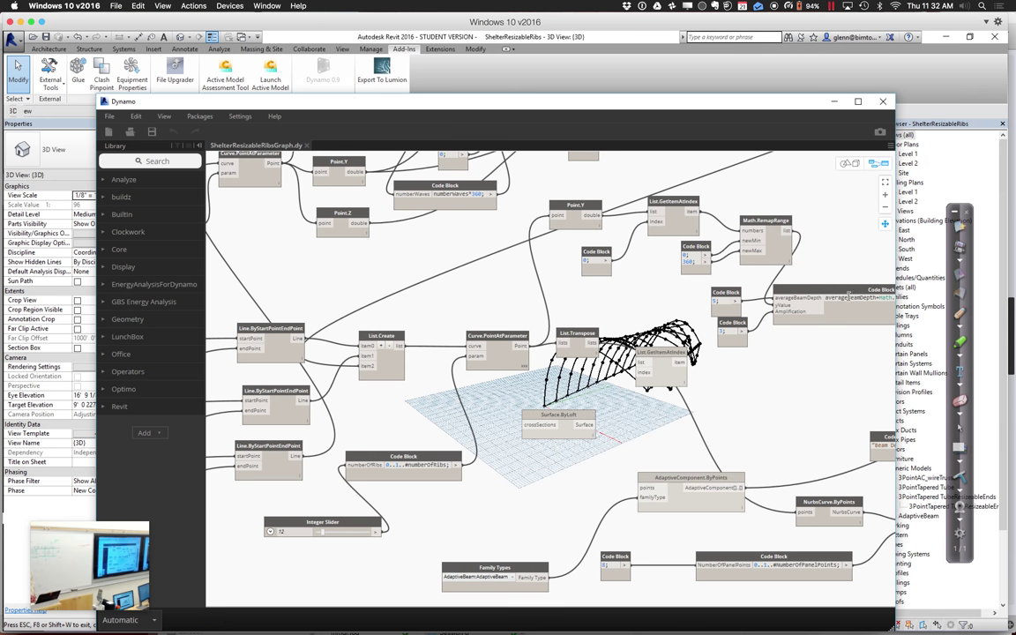
{"action": "left_click", "coordinate": [886, 226]}
{"action": "left_click_drag", "start_coordinate": [731, 424], "coordinate": [594, 412]}
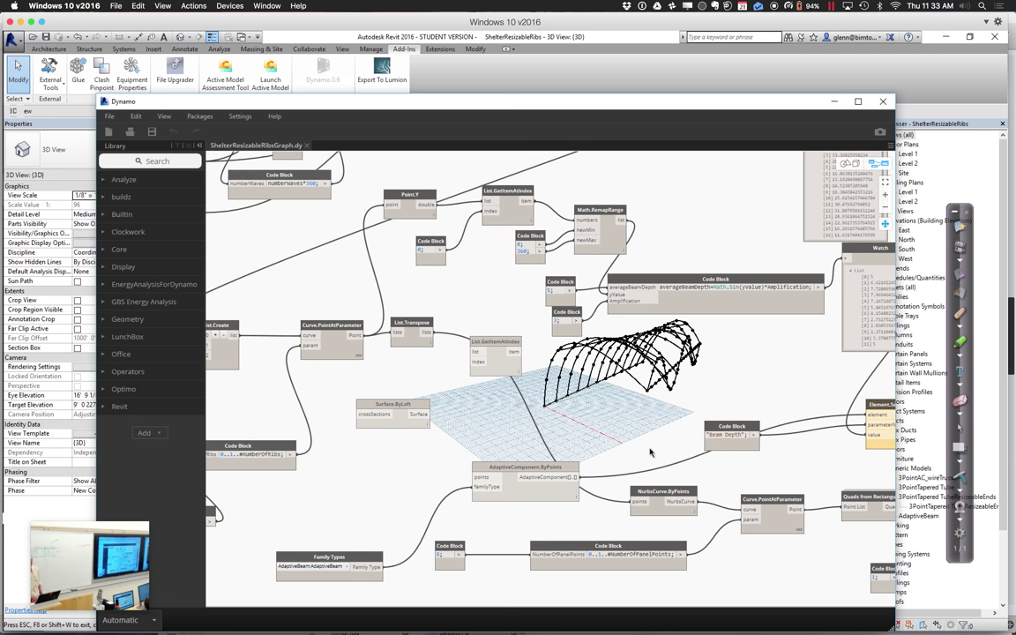
{"action": "left_click_drag", "start_coordinate": [641, 502], "coordinate": [640, 460]}
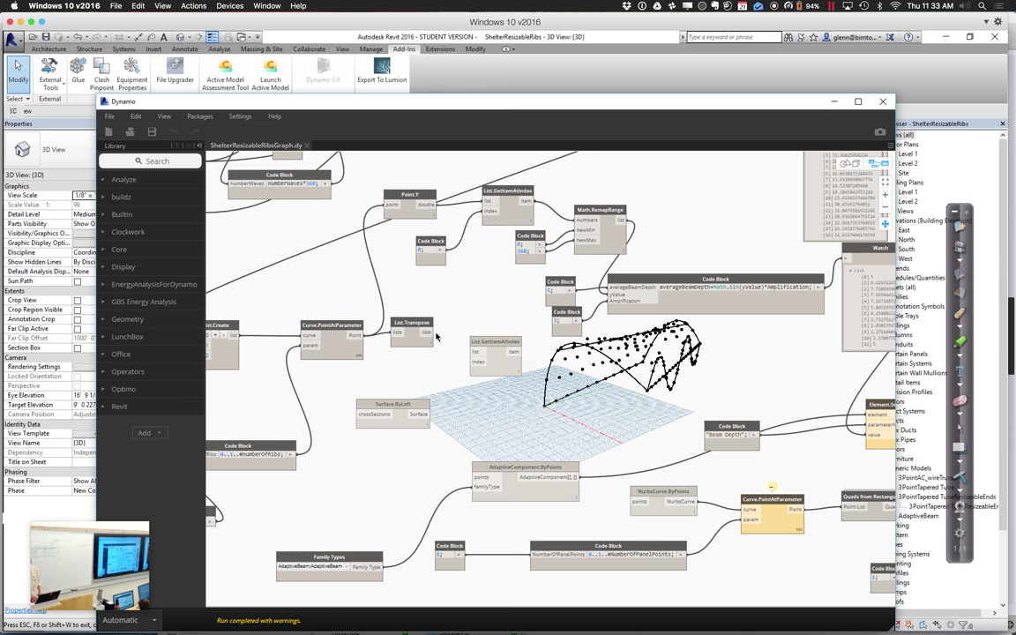
{"action": "left_click_drag", "start_coordinate": [428, 332], "coordinate": [605, 455]}
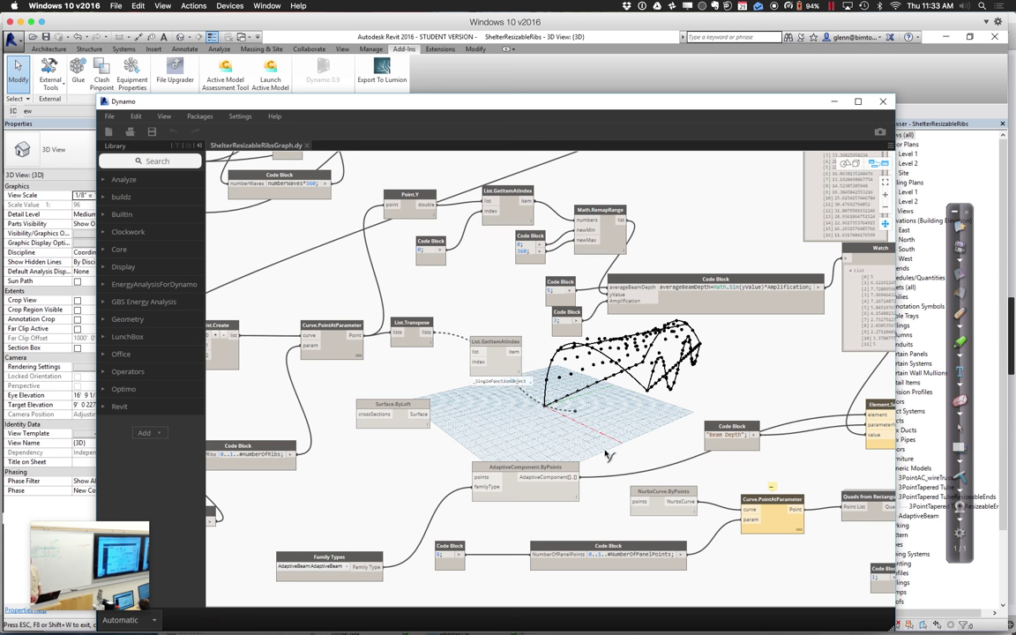
{"action": "left_click", "coordinate": [635, 502]}
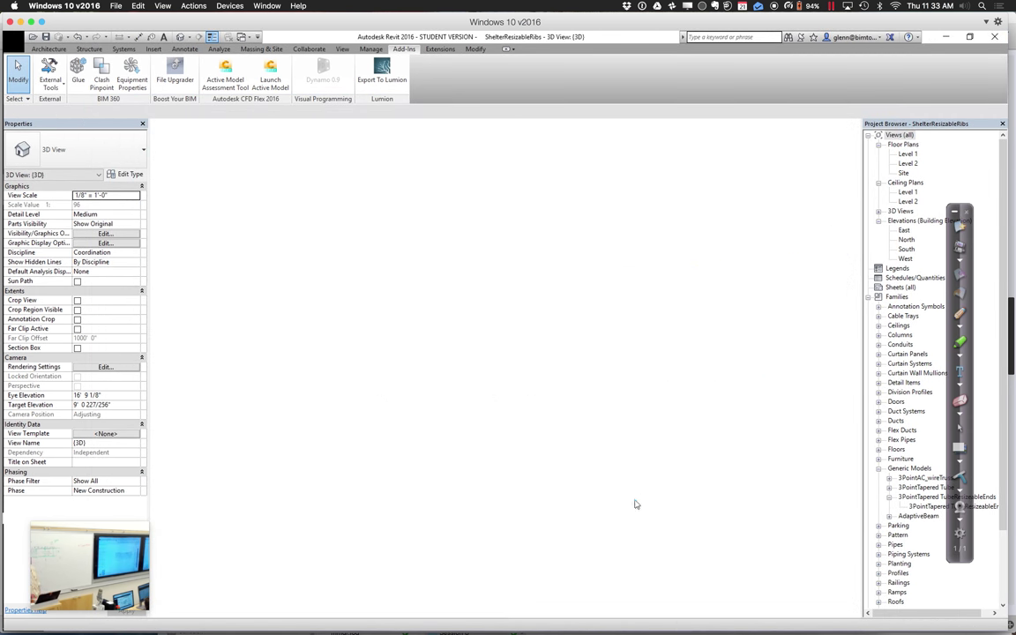
Step: Switch back to the Dynamo window and remove the unused List.GetItemAtIndex node beside List.Transpose
{"action": "mouse_move", "coordinate": [479, 569]}
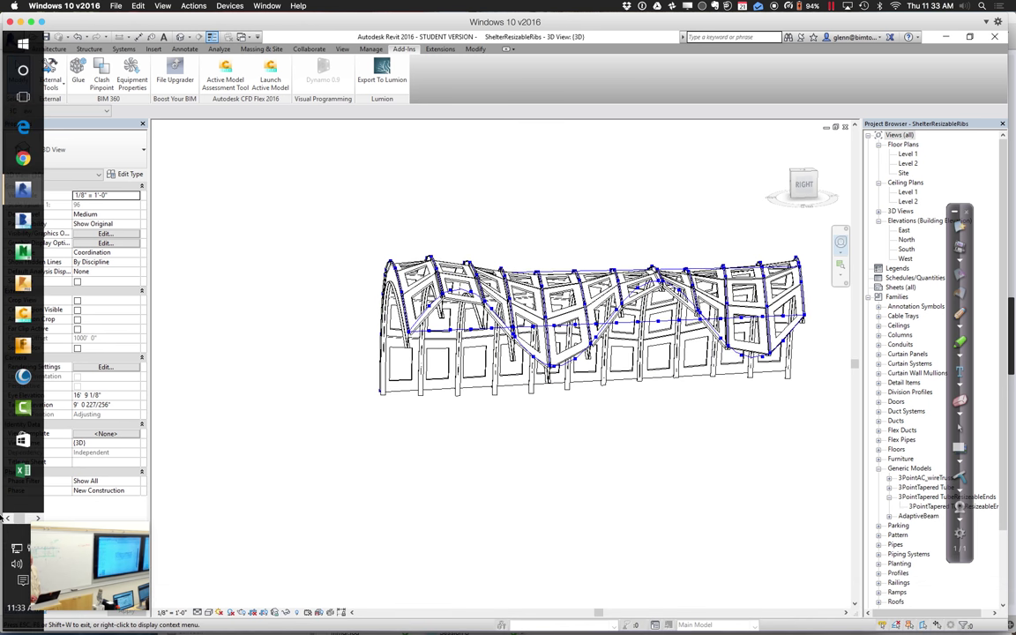
{"action": "mouse_move", "coordinate": [26, 192]}
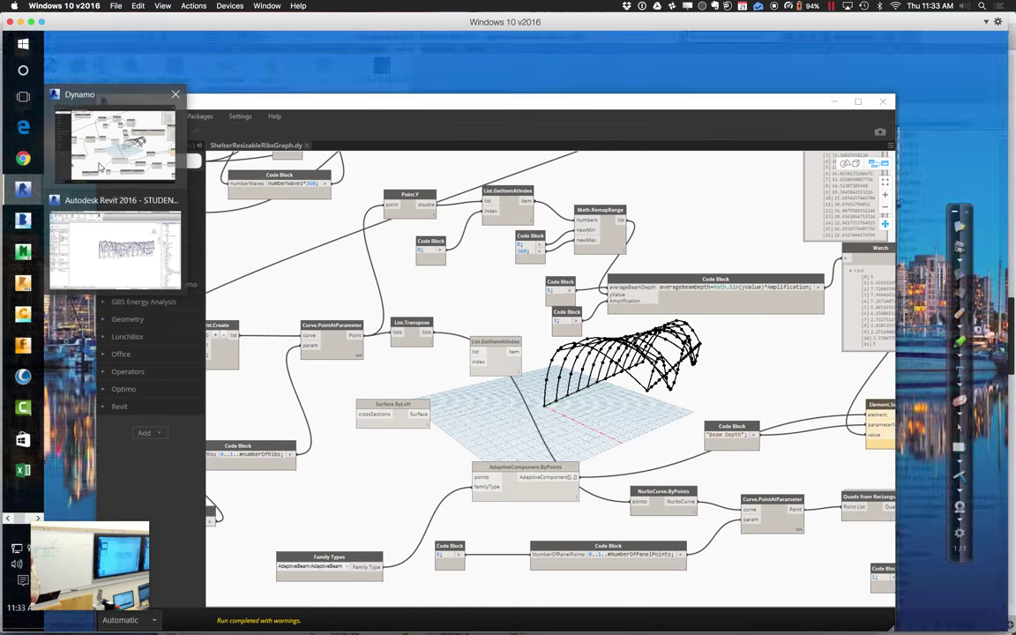
{"action": "left_click", "coordinate": [100, 166]}
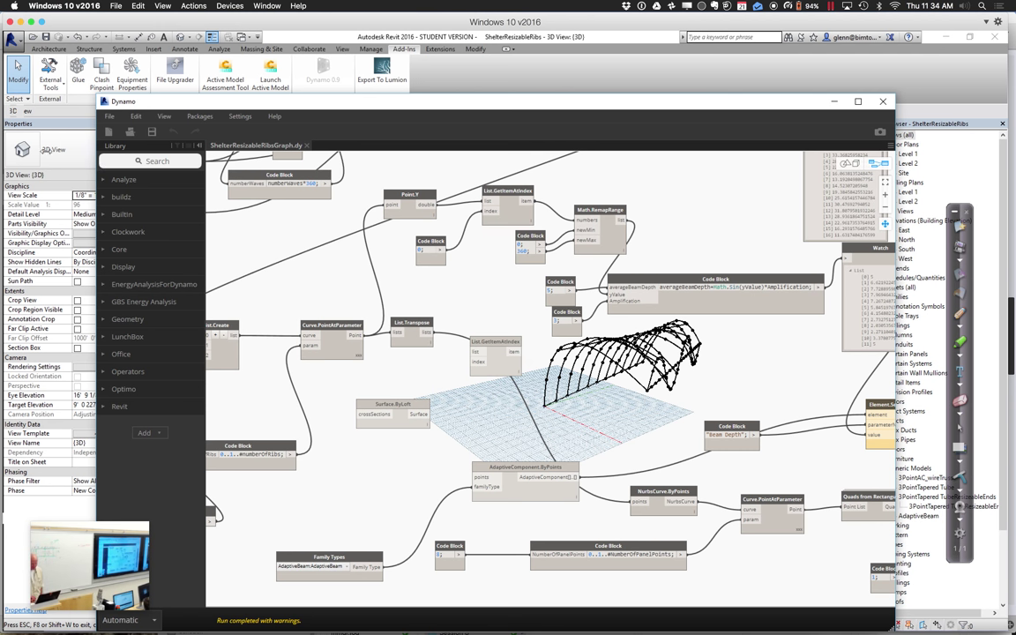
{"action": "right_click", "coordinate": [496, 346]}
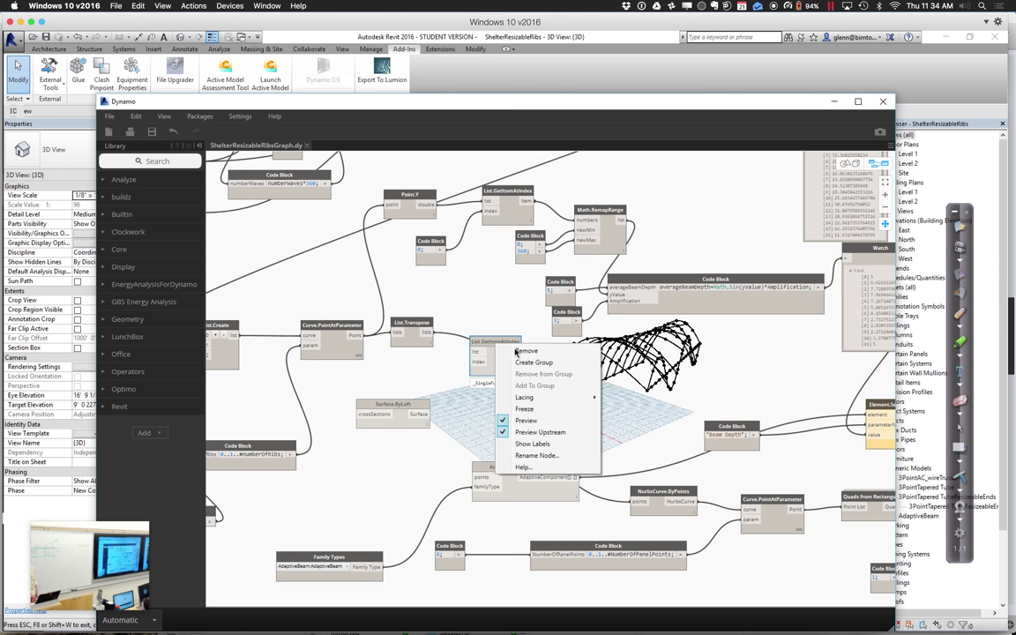
{"action": "left_click", "coordinate": [517, 351]}
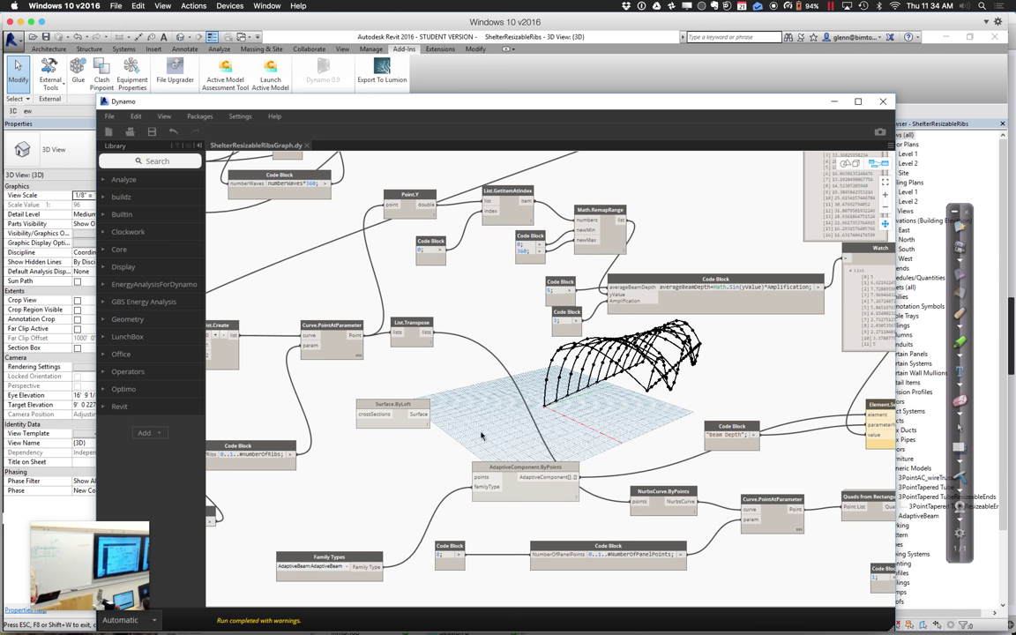
Step: Disconnect NurbsCurve.ByPoints from Curve.PointAtParameter and place it next to Surface.ByLoft below the panel point nodes
{"action": "left_click_drag", "start_coordinate": [427, 417], "coordinate": [762, 567]}
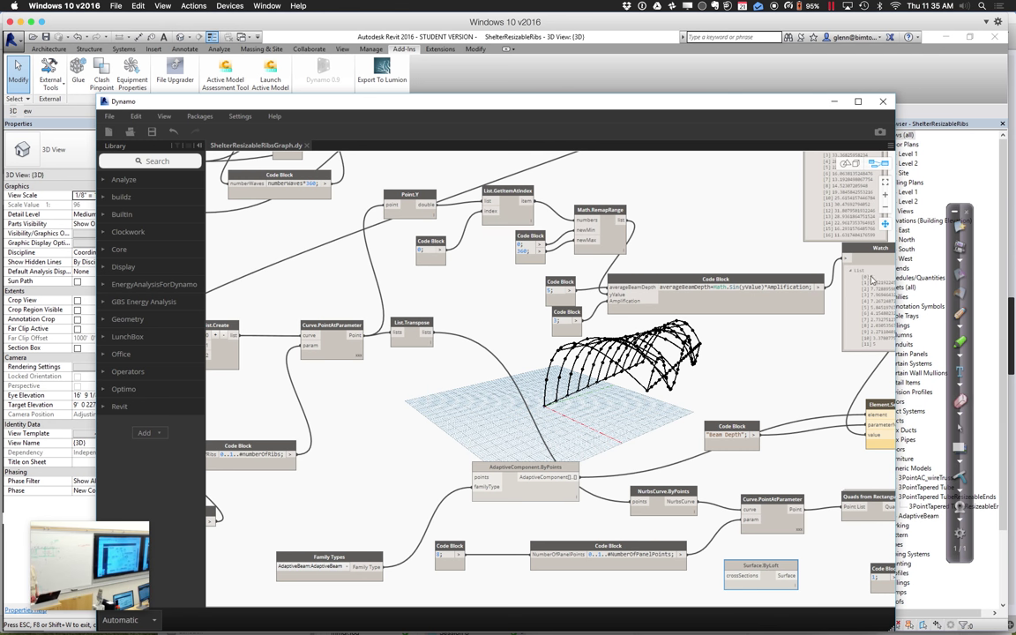
{"action": "left_click", "coordinate": [885, 225]}
{"action": "left_click_drag", "start_coordinate": [717, 249], "coordinate": [534, 200]}
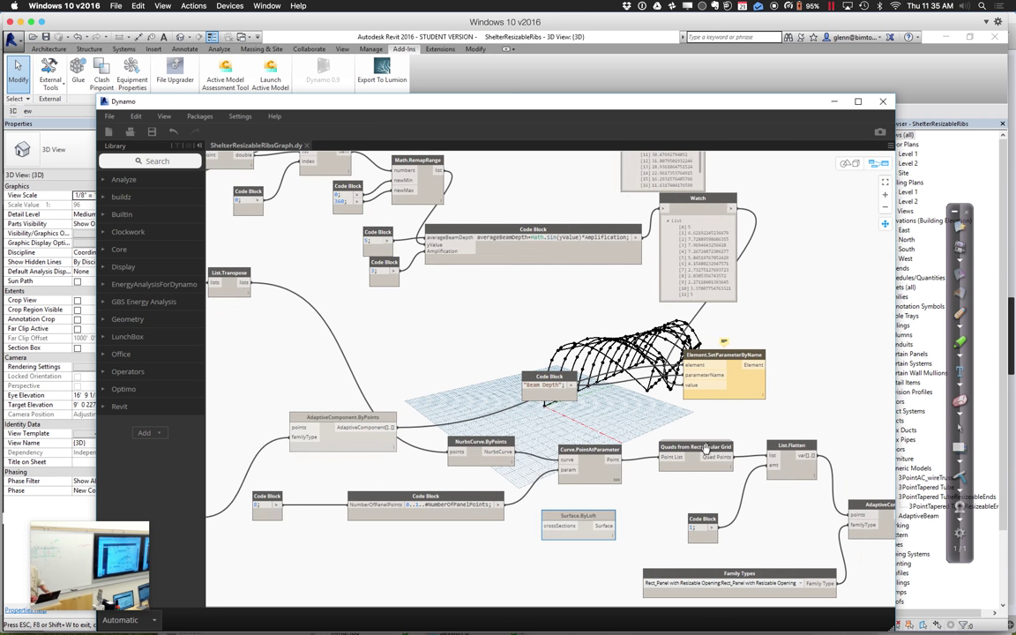
{"action": "mouse_move", "coordinate": [593, 475]}
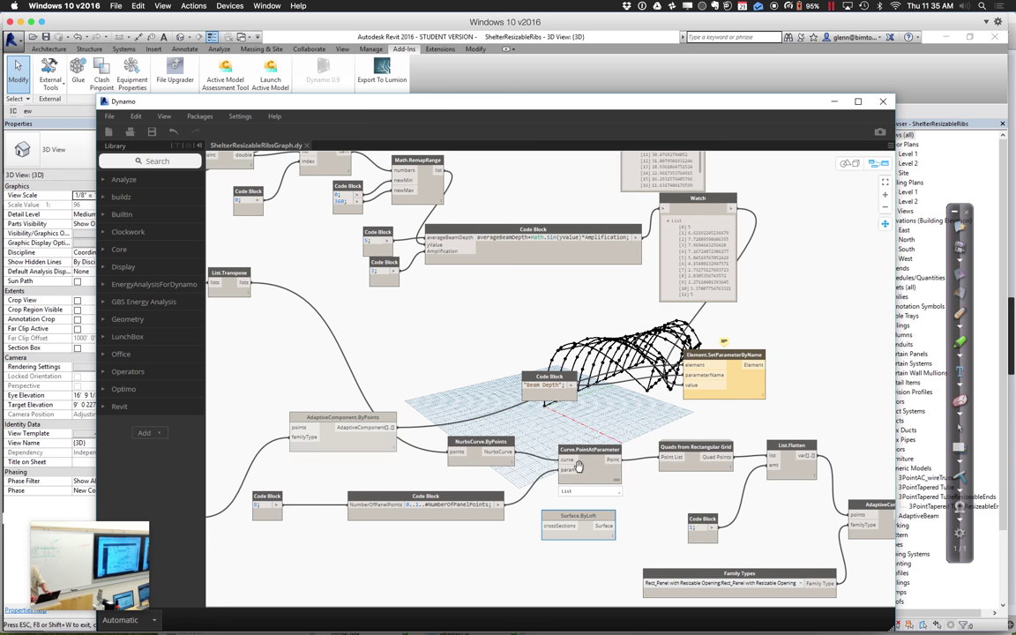
{"action": "left_click_drag", "start_coordinate": [569, 466], "coordinate": [469, 584]}
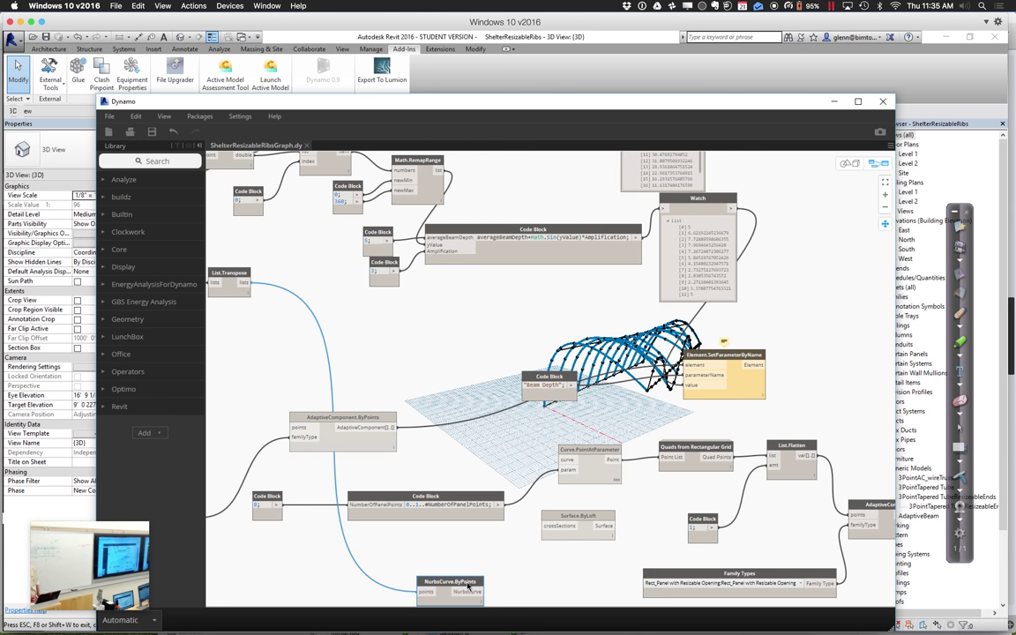
{"action": "left_click_drag", "start_coordinate": [547, 528], "coordinate": [525, 587]}
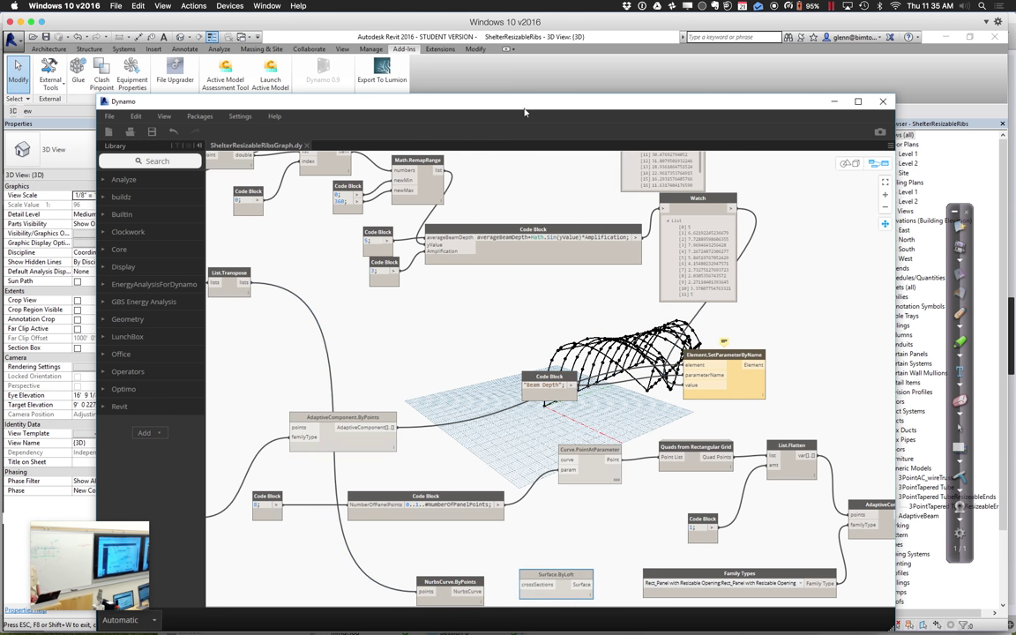
Step: Select NurbsCurve.ByPoints and orbit the background 3D preview to examine its rib curves
{"action": "left_click_drag", "start_coordinate": [524, 108], "coordinate": [516, 56]}
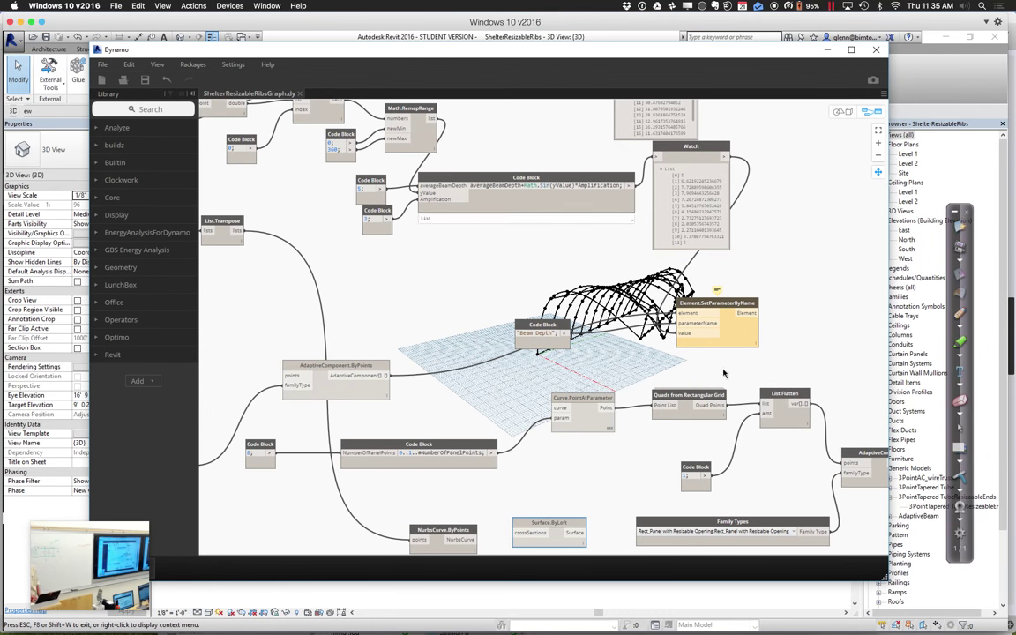
{"action": "left_click_drag", "start_coordinate": [451, 530], "coordinate": [439, 522]}
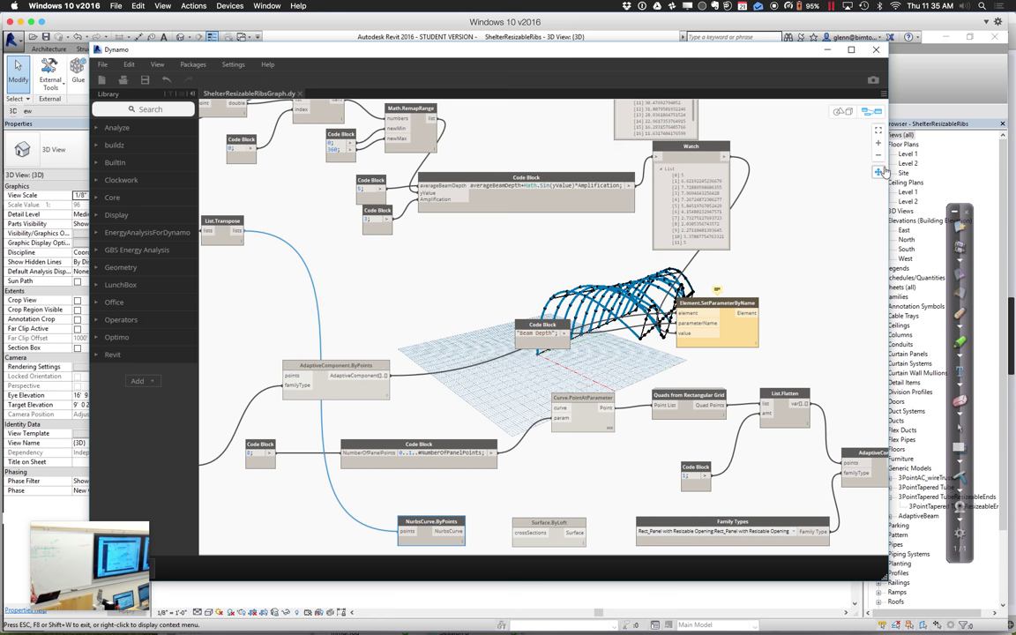
{"action": "left_click", "coordinate": [843, 111]}
{"action": "left_click_drag", "start_coordinate": [844, 223], "coordinate": [800, 258]}
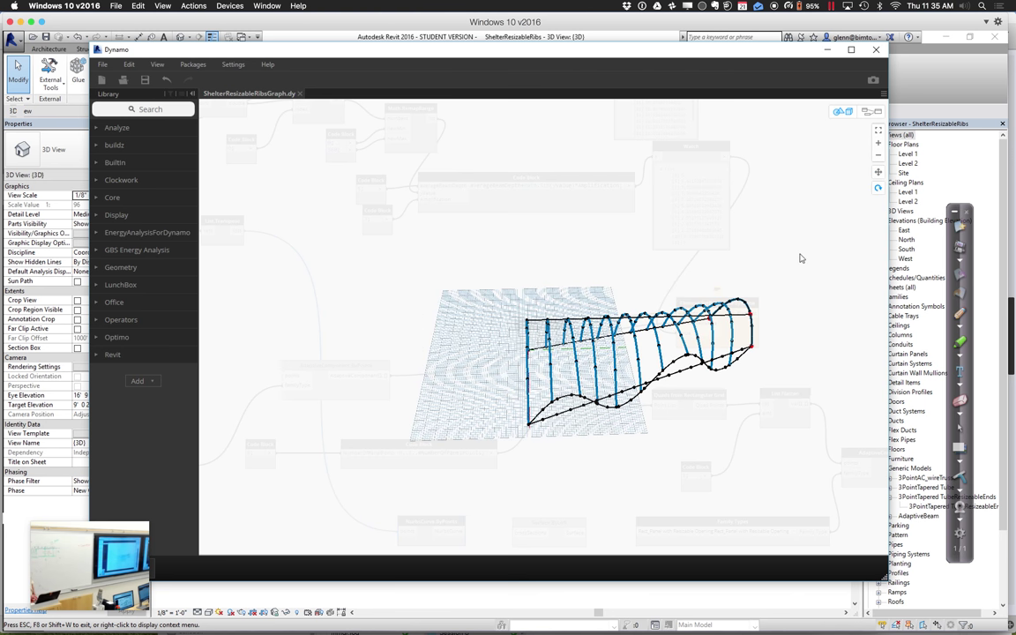
Step: Return to graph navigation and connect the NurbsCurve.ByPoints output to the crossSections input of Surface.ByLoft
{"action": "left_click", "coordinate": [867, 113]}
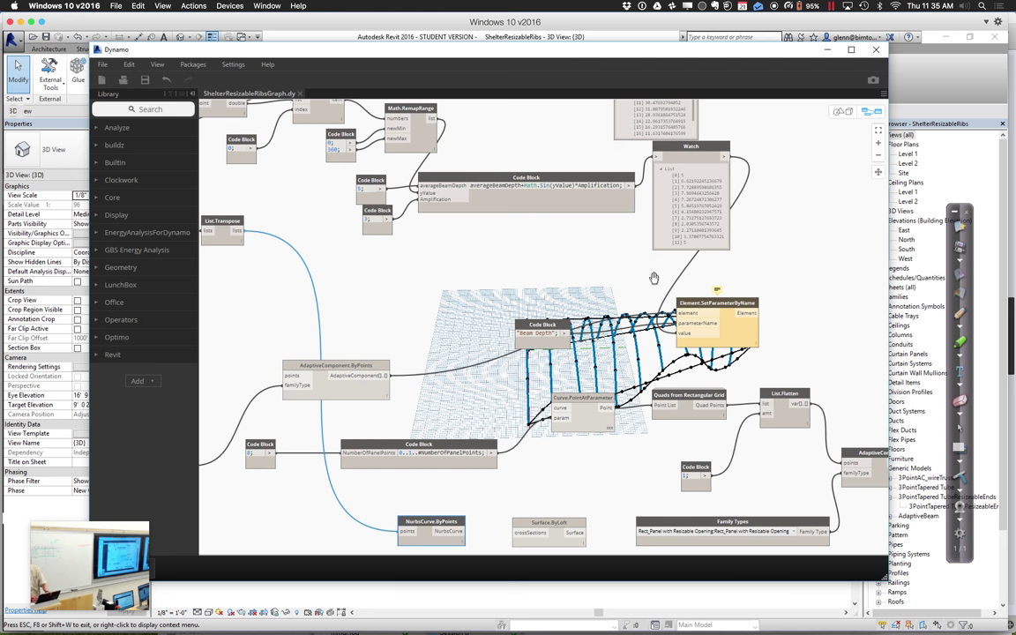
{"action": "left_click_drag", "start_coordinate": [470, 534], "coordinate": [519, 535]}
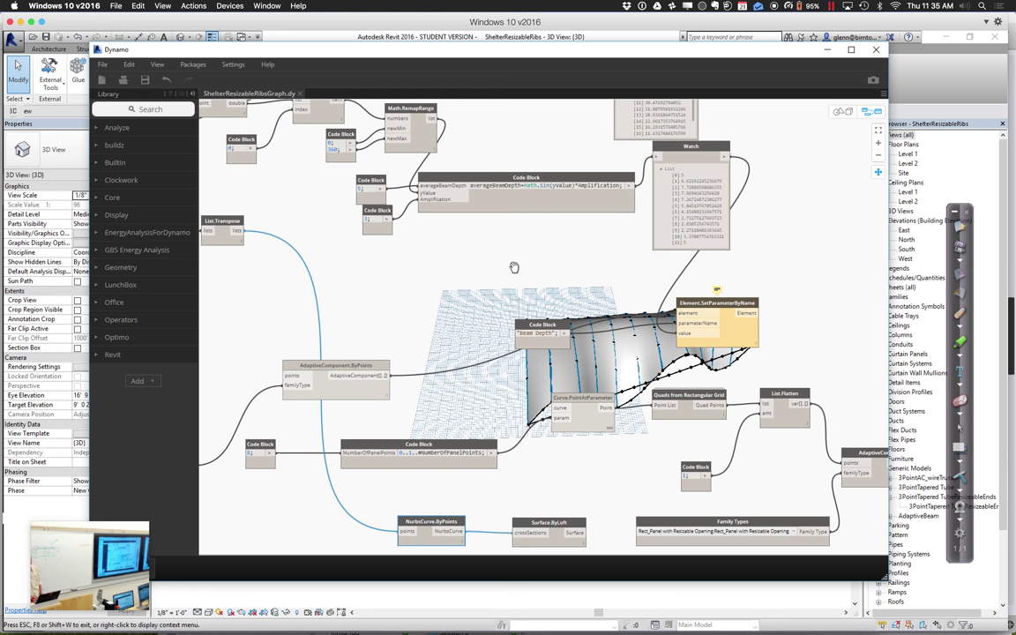
{"action": "middle_click_drag", "start_coordinate": [514, 267], "coordinate": [425, 267]}
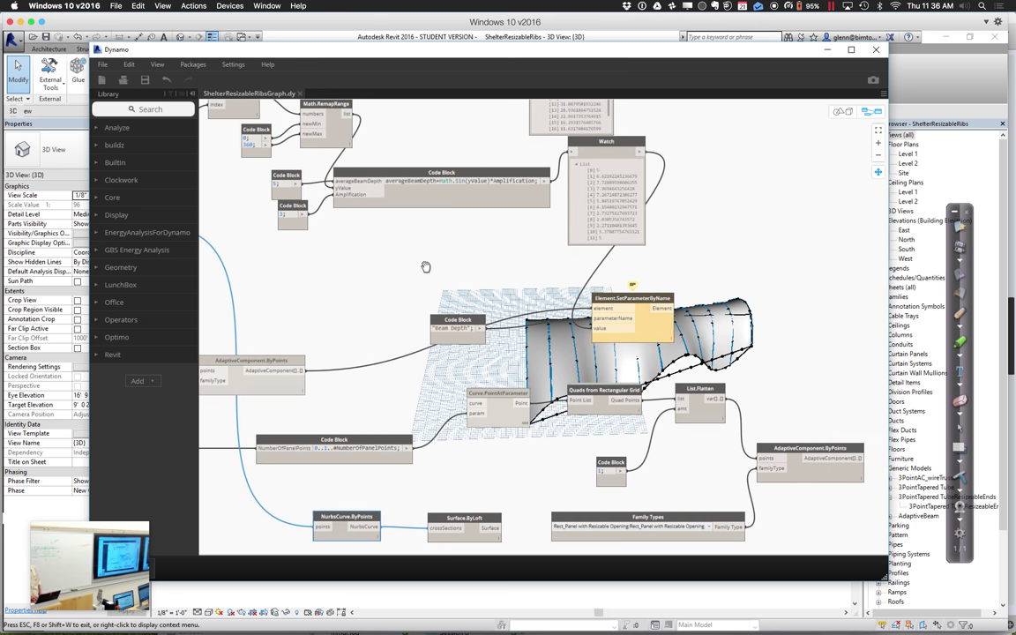
{"action": "middle_click_drag", "start_coordinate": [523, 284], "coordinate": [528, 286]}
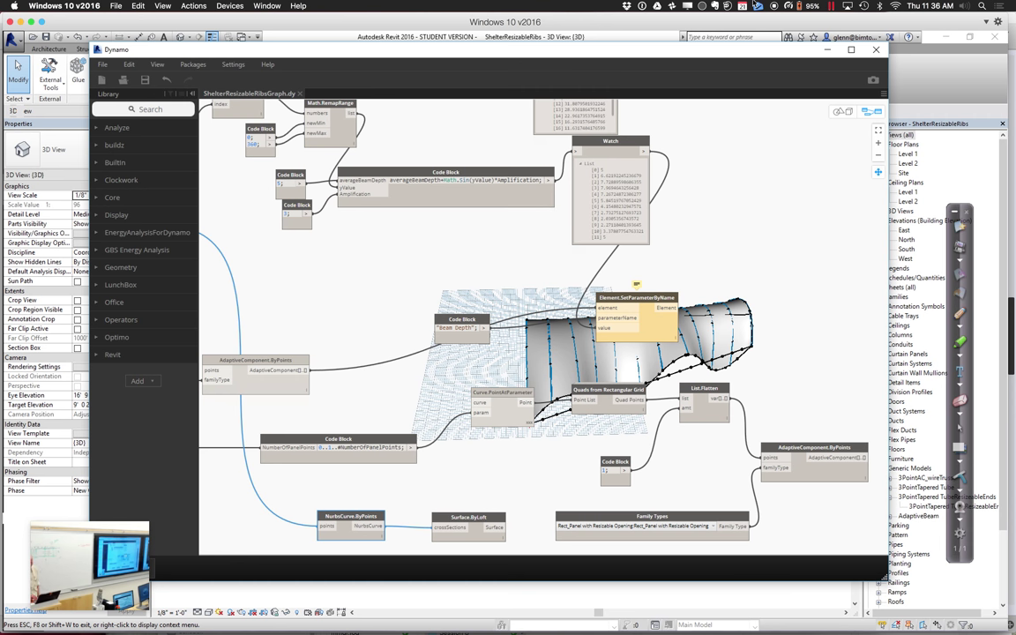
Step: Move the Dynamo window aside to view the panelled shelter in the Revit 3D view and bring the graph back into view
{"action": "left_click_drag", "start_coordinate": [616, 55], "coordinate": [585, 439]}
{"action": "mouse_move", "coordinate": [433, 412]}
{"action": "middle_mouse_down", "text": "shift"}
{"action": "mouse_move", "coordinate": [411, 409]}
{"action": "mouse_move", "coordinate": [446, 429]}
{"action": "middle_mouse_up", "text": "shift"}
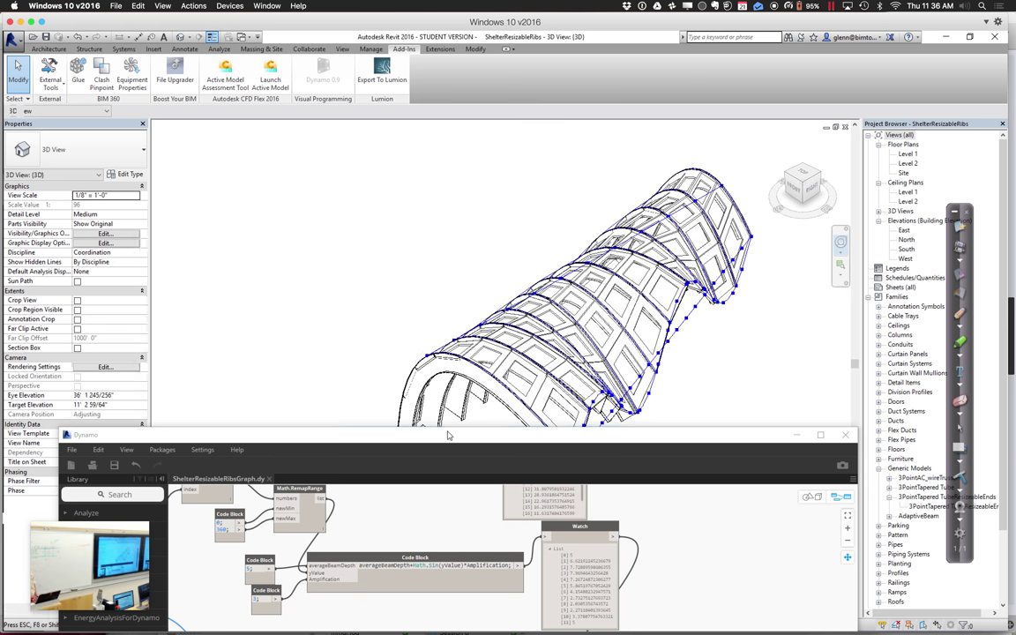
{"action": "left_click_drag", "start_coordinate": [446, 429], "coordinate": [437, 196]}
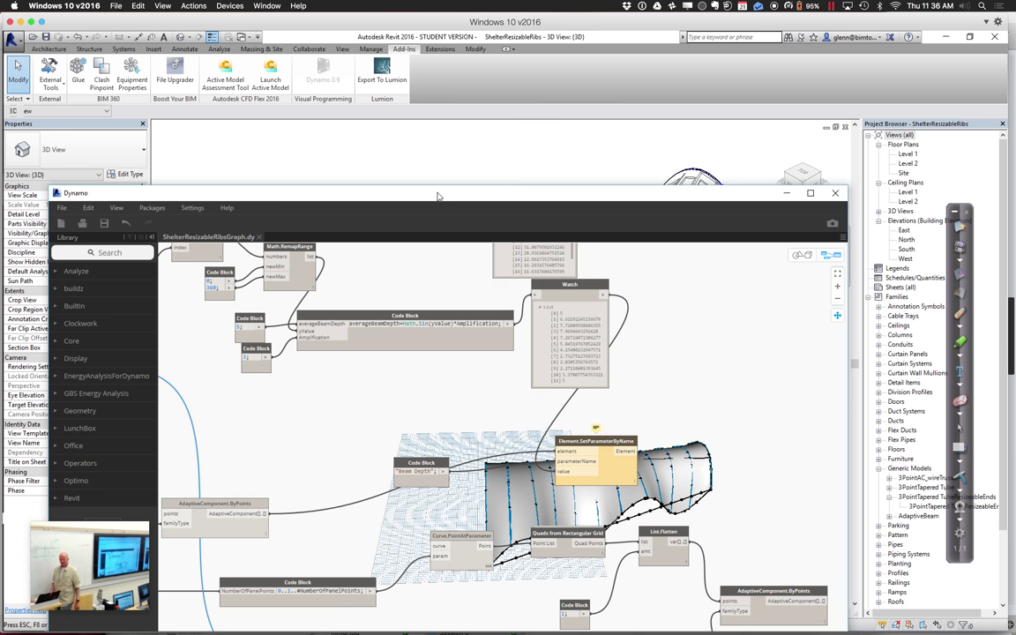
Step: Switch to 3D preview navigation and zoom in on the lofted surface to examine how it follows the rib curves
{"action": "left_click", "coordinate": [800, 254]}
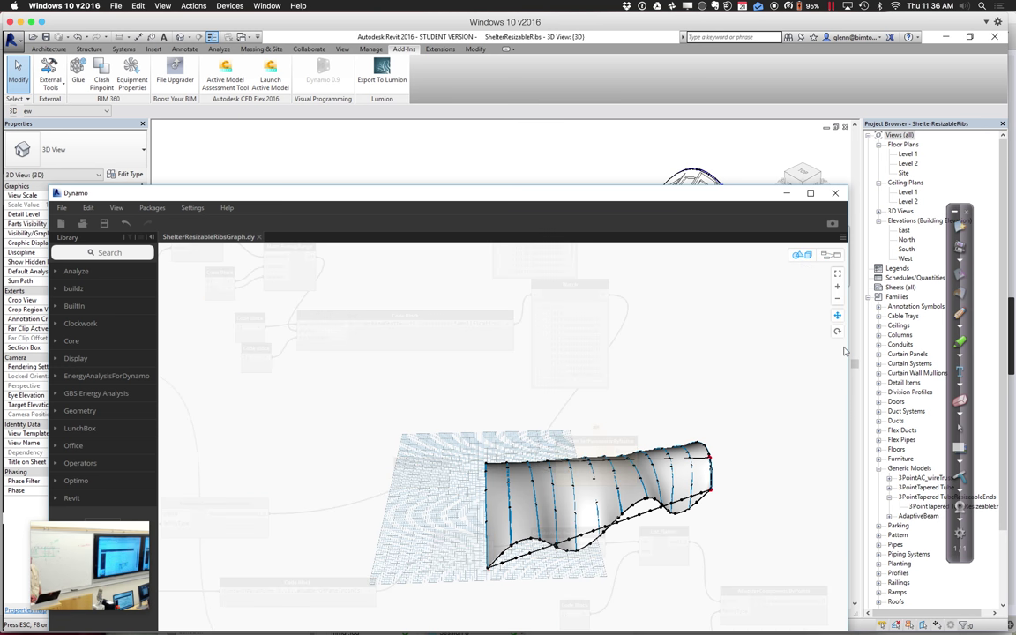
{"action": "left_click", "coordinate": [837, 288]}
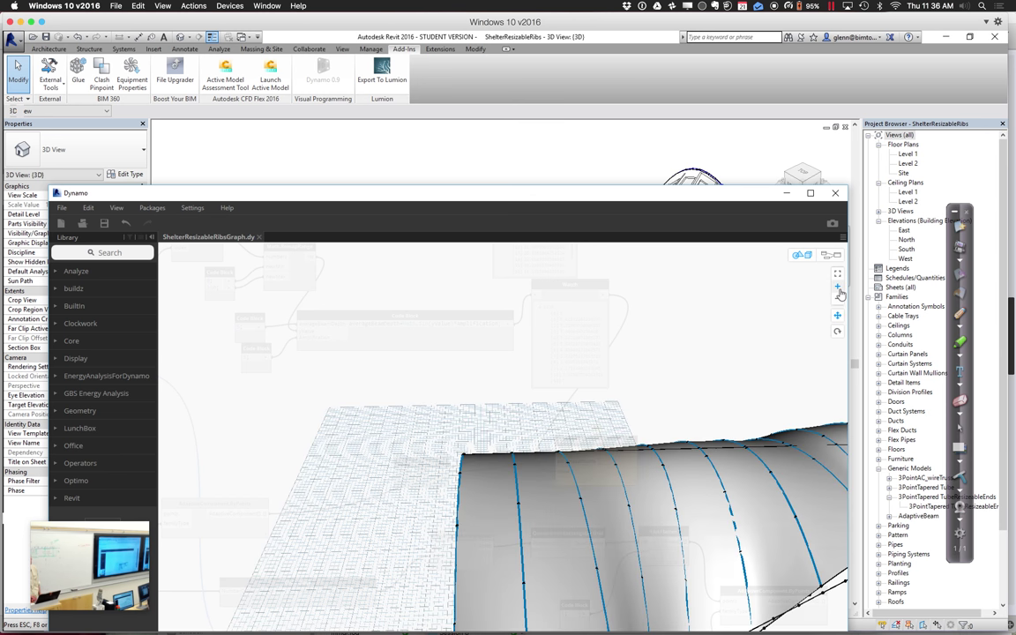
{"action": "left_click", "coordinate": [838, 287]}
{"action": "left_click", "coordinate": [837, 313]}
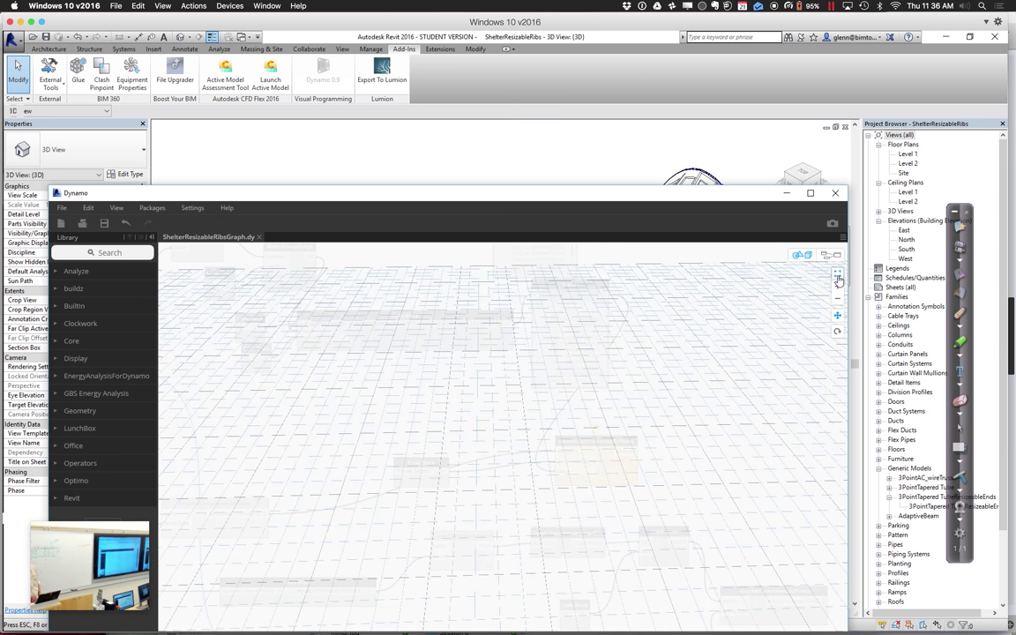
{"action": "left_click", "coordinate": [837, 277]}
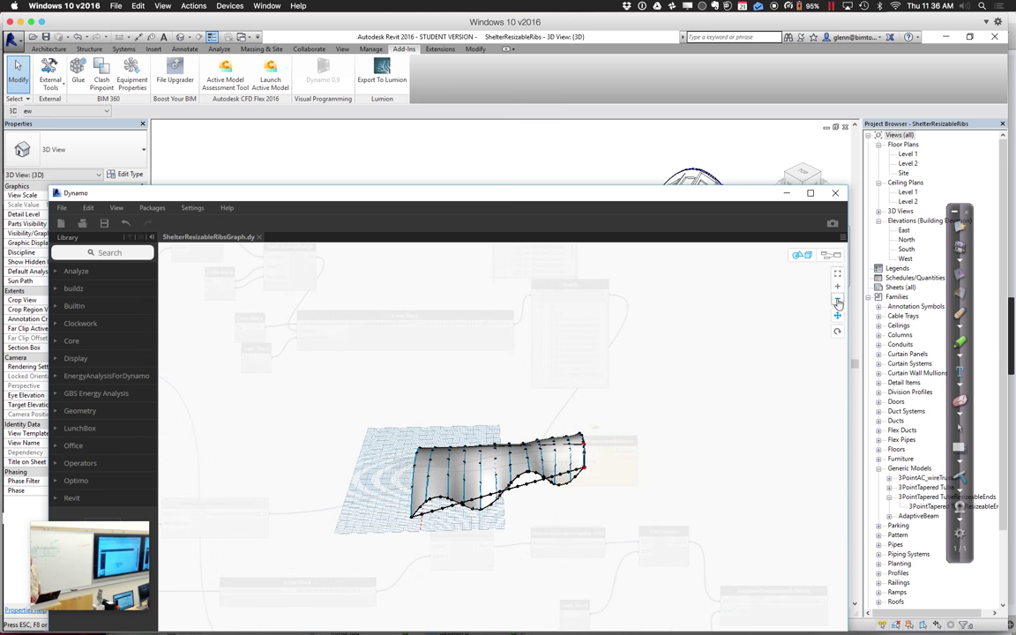
{"action": "left_click", "coordinate": [837, 291]}
{"action": "left_click", "coordinate": [838, 291]}
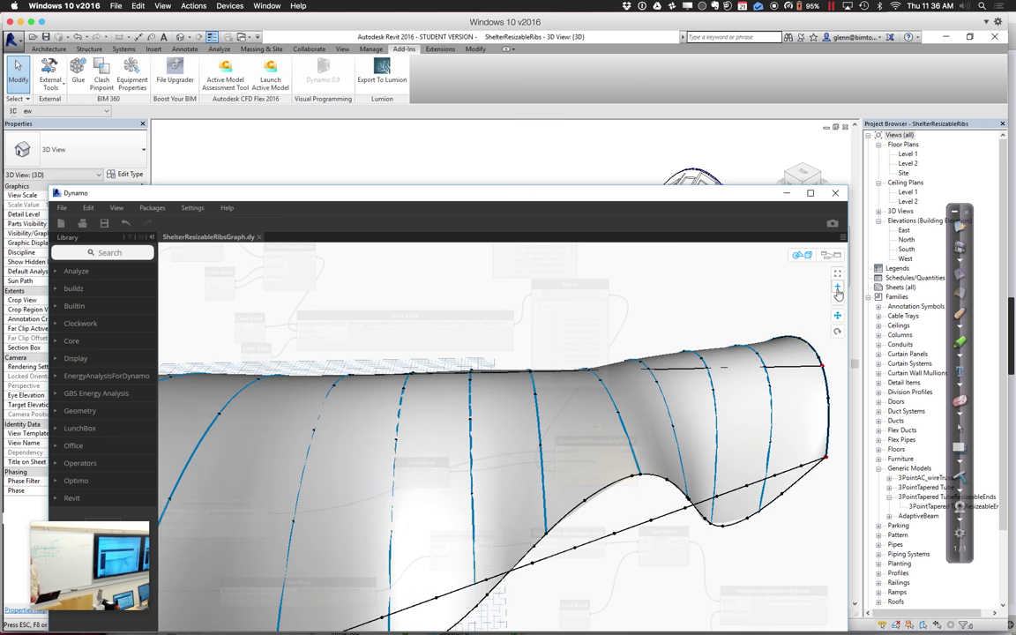